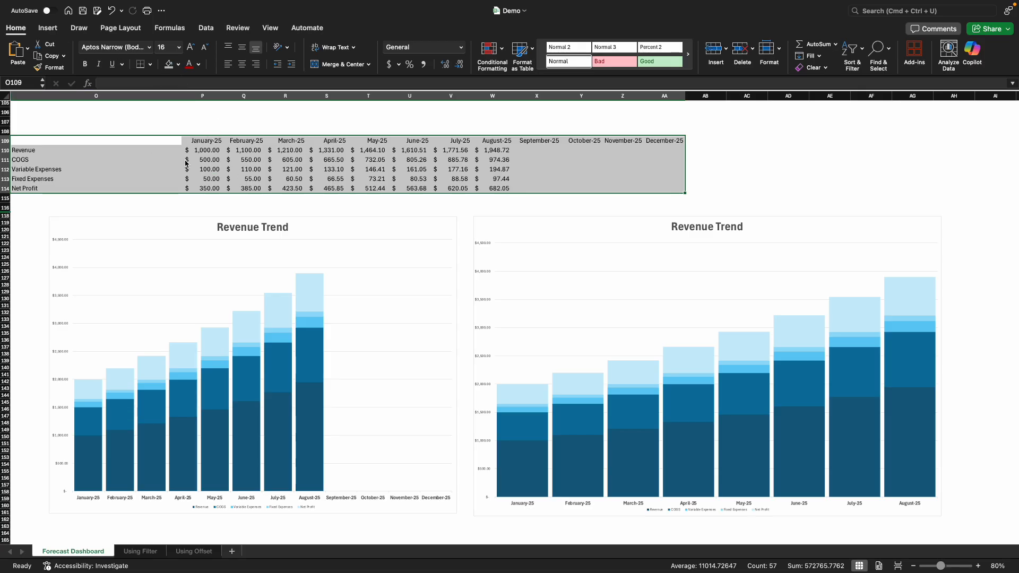
- Insert a recommended Stacked Column chart from the selected monthly table O109:AA114
{"action": "left_click", "coordinate": [47, 28]}
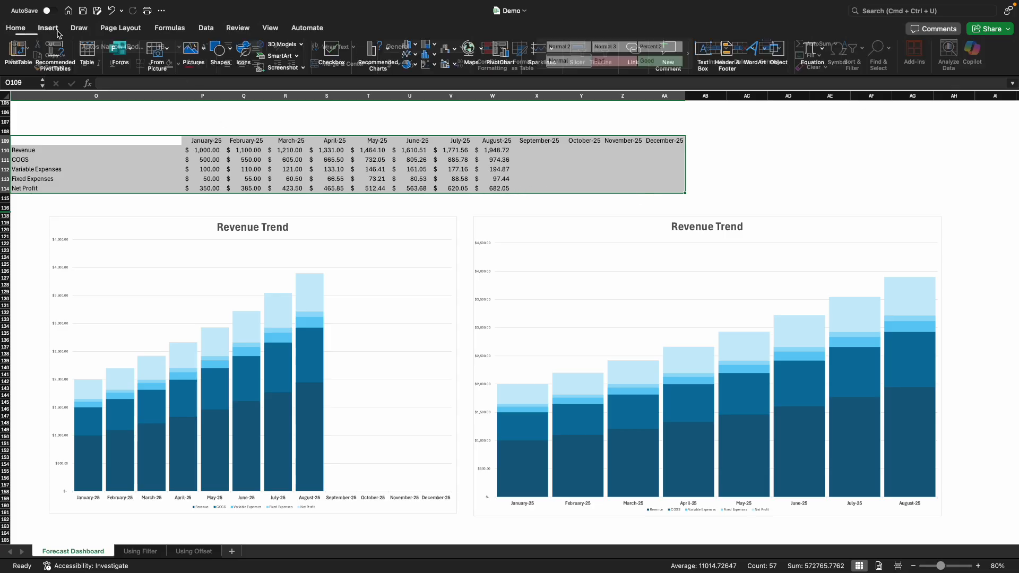
{"action": "left_click", "coordinate": [389, 49]}
{"action": "scroll", "coordinate": [420, 246], "scroll_direction": "down", "scroll_amount": 3}
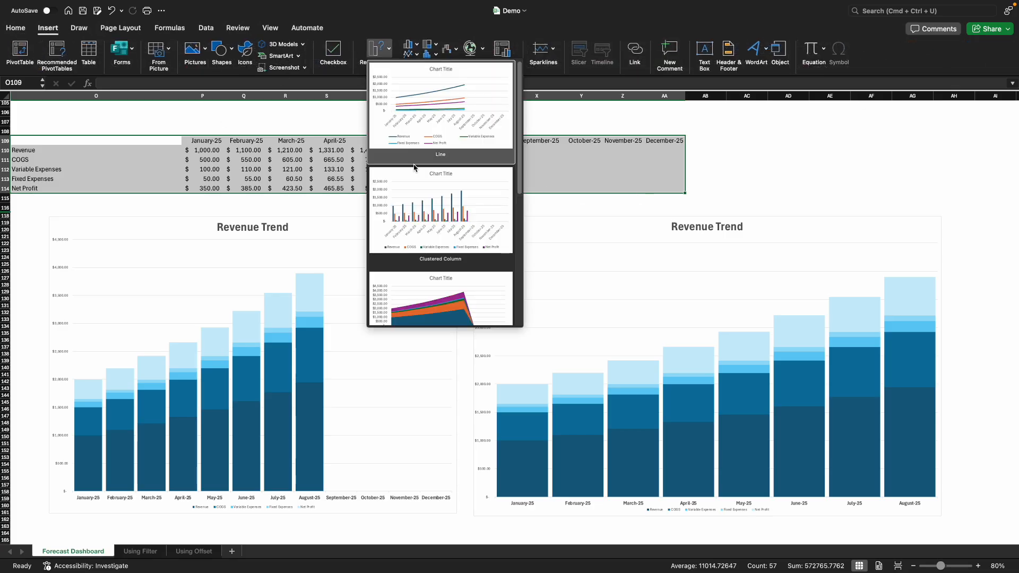
{"action": "scroll", "coordinate": [420, 247], "scroll_direction": "down", "scroll_amount": 2}
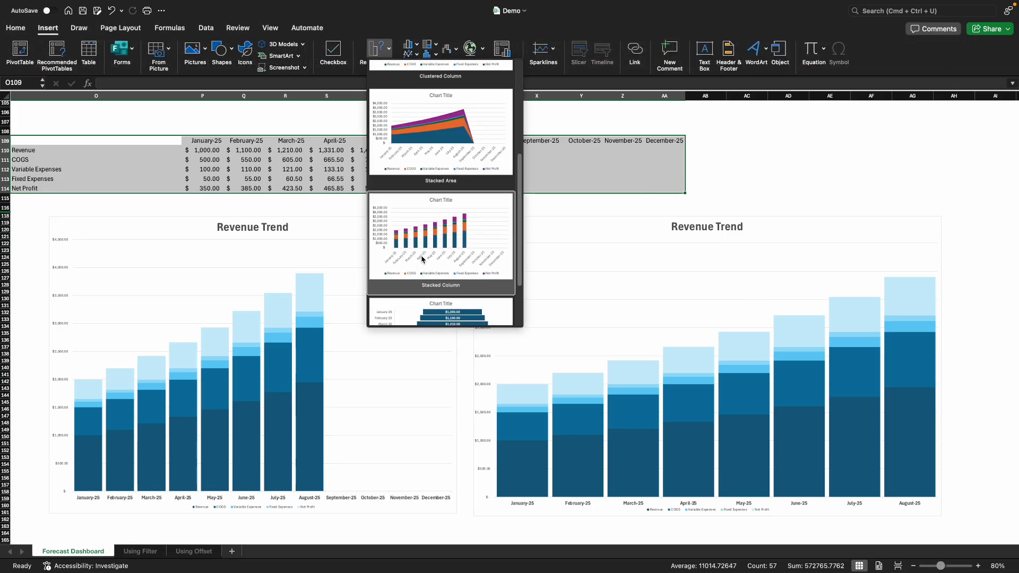
{"action": "left_click", "coordinate": [447, 247]}
- Move the new chart below the table and enlarge it to cover the existing Revenue Trend chart under columns O to V
{"action": "left_click_drag", "start_coordinate": [564, 271], "coordinate": [169, 217]}
{"action": "left_click_drag", "start_coordinate": [200, 262], "coordinate": [457, 280]}
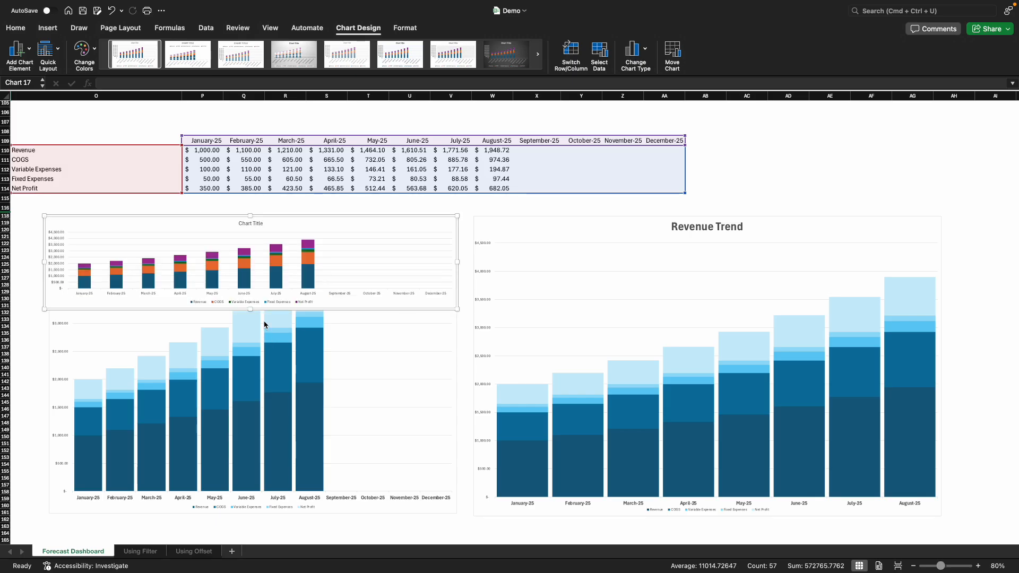
{"action": "left_click_drag", "start_coordinate": [252, 310], "coordinate": [285, 514]}
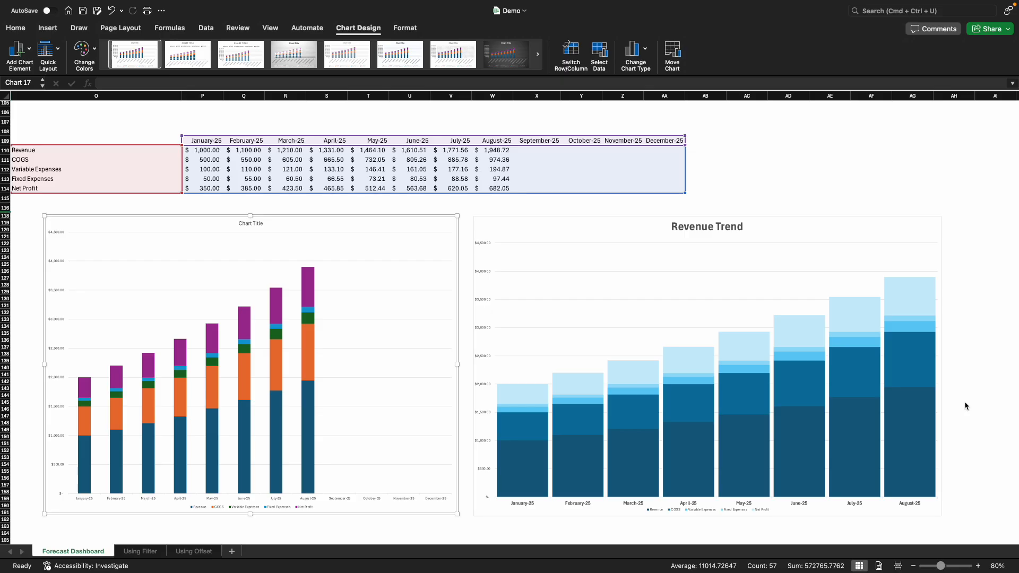
- Fill the August-25 formulas in W110:W114 across through November-25
{"action": "left_click", "coordinate": [991, 409]}
{"action": "left_click_drag", "start_coordinate": [504, 152], "coordinate": [652, 192]}
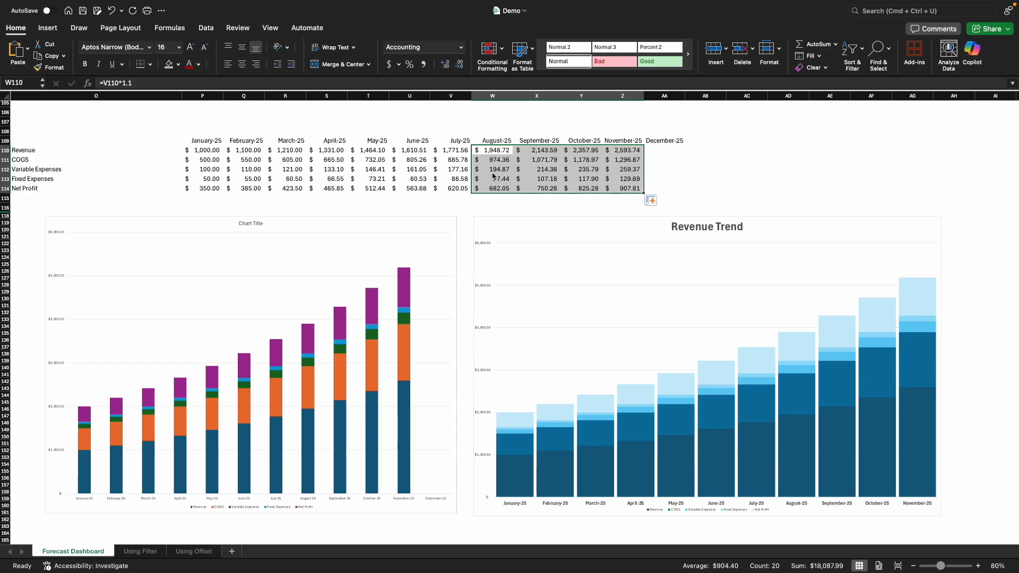
- Clear the March-25 to November-25 figures in R110:Z114, and refill the February-25 formulas across through September-25
{"action": "left_click_drag", "start_coordinate": [292, 152], "coordinate": [622, 190]}
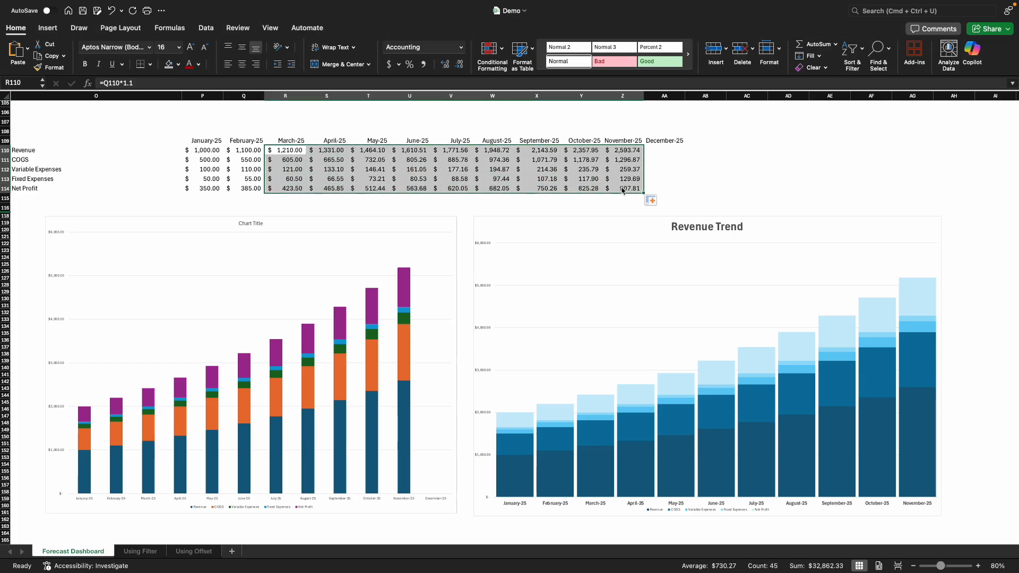
{"action": "key", "text": "Delete"}
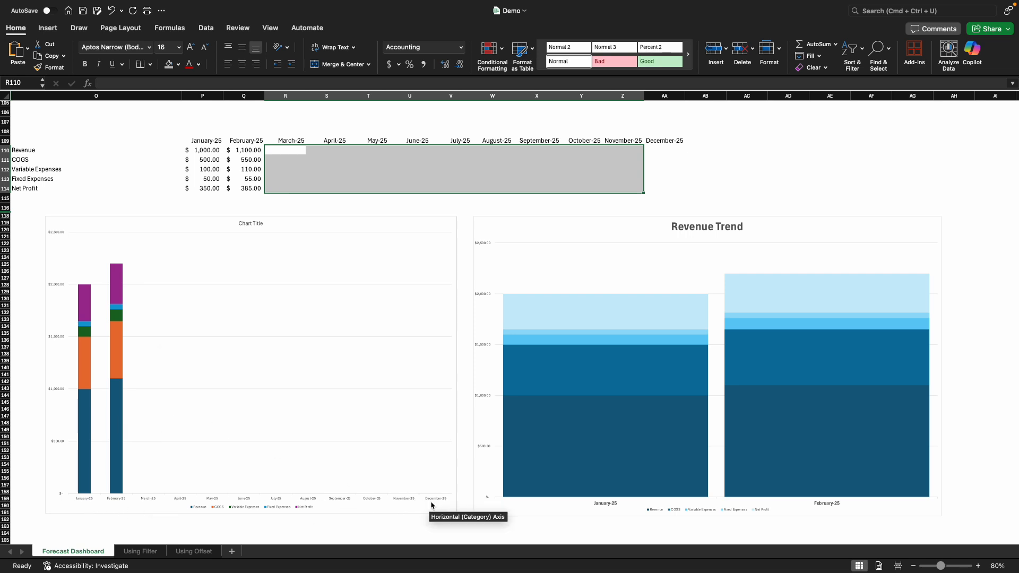
{"action": "left_click_drag", "start_coordinate": [250, 151], "coordinate": [549, 196]}
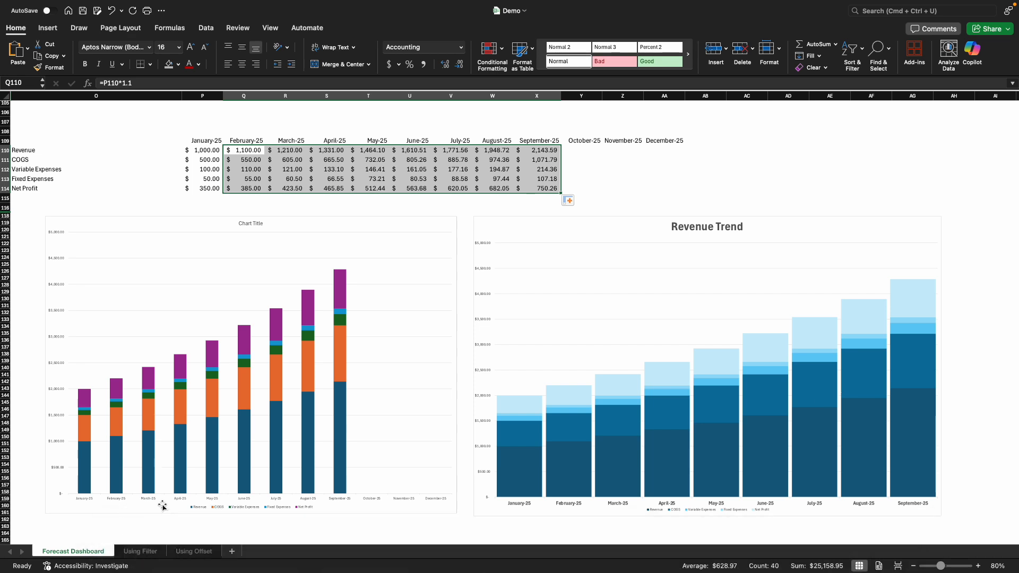
- On the Using Filter sheet, insert a recommended stacked column chart from the whole monthly table A4:M9
{"action": "left_click", "coordinate": [159, 554]}
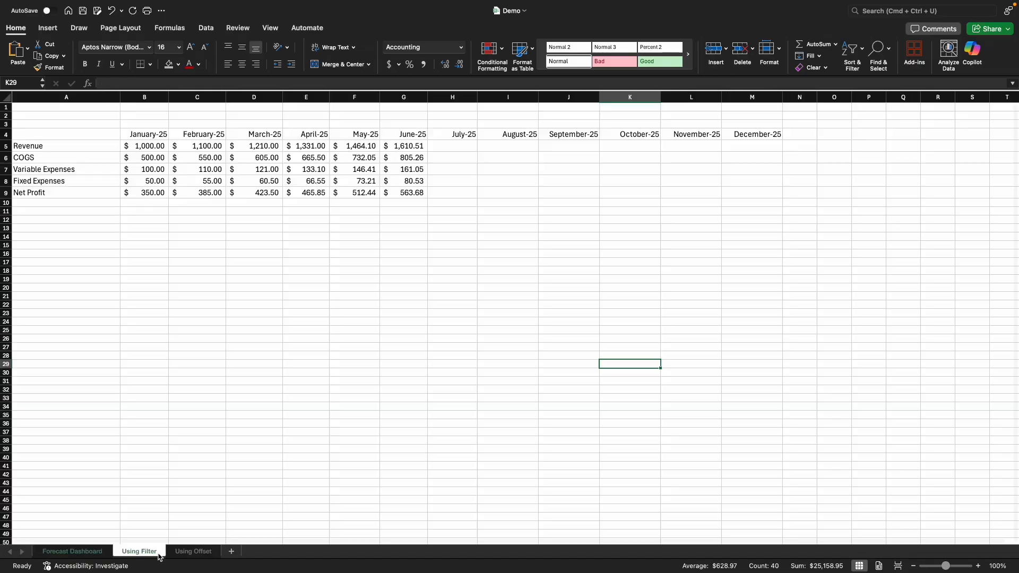
{"action": "left_click", "coordinate": [149, 239]}
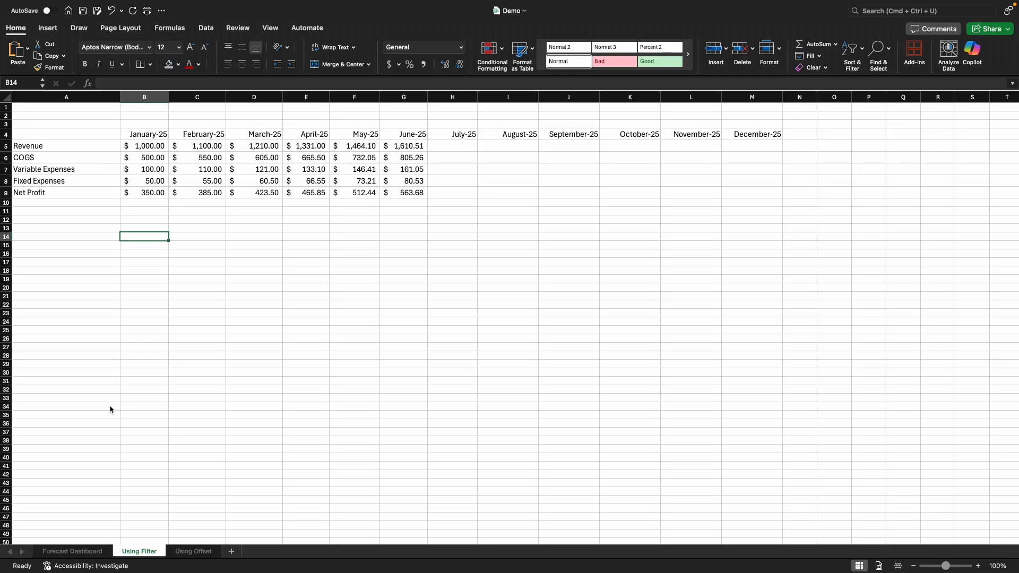
{"action": "left_click_drag", "start_coordinate": [95, 137], "coordinate": [771, 194]}
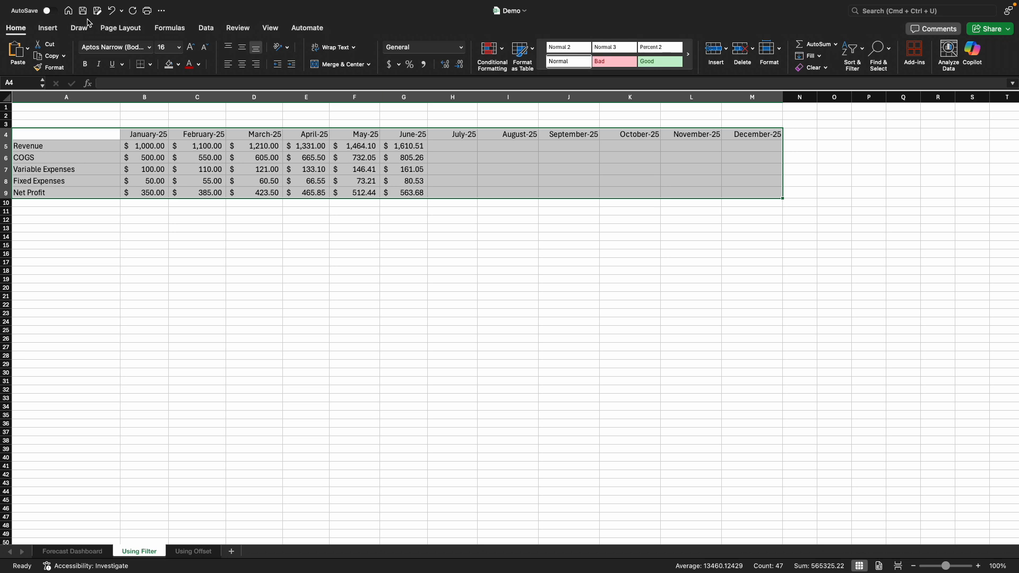
{"action": "left_click", "coordinate": [48, 28]}
{"action": "left_click", "coordinate": [394, 51]}
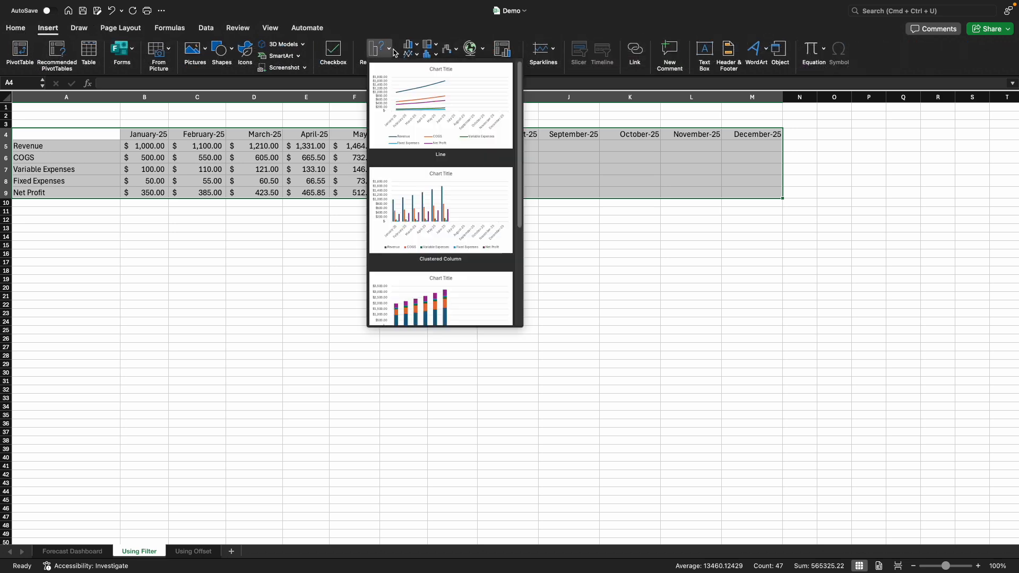
{"action": "scroll", "coordinate": [454, 285], "scroll_direction": "down", "scroll_amount": 2}
{"action": "left_click", "coordinate": [455, 285]}
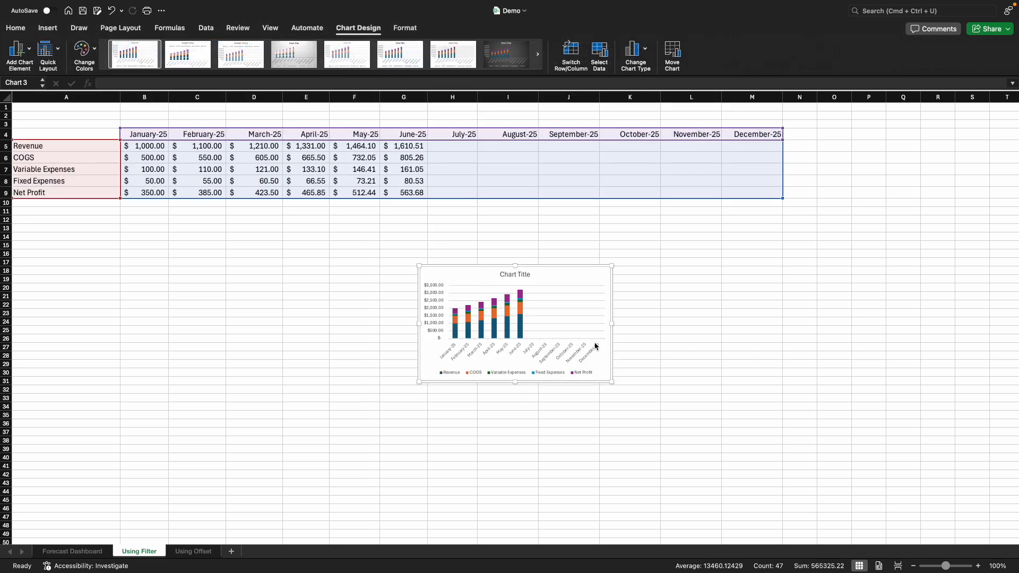
- Widen and heighten the new chart, and place it beyond the December-25 column, starting around column Q
{"action": "left_click_drag", "start_coordinate": [612, 323], "coordinate": [785, 323]}
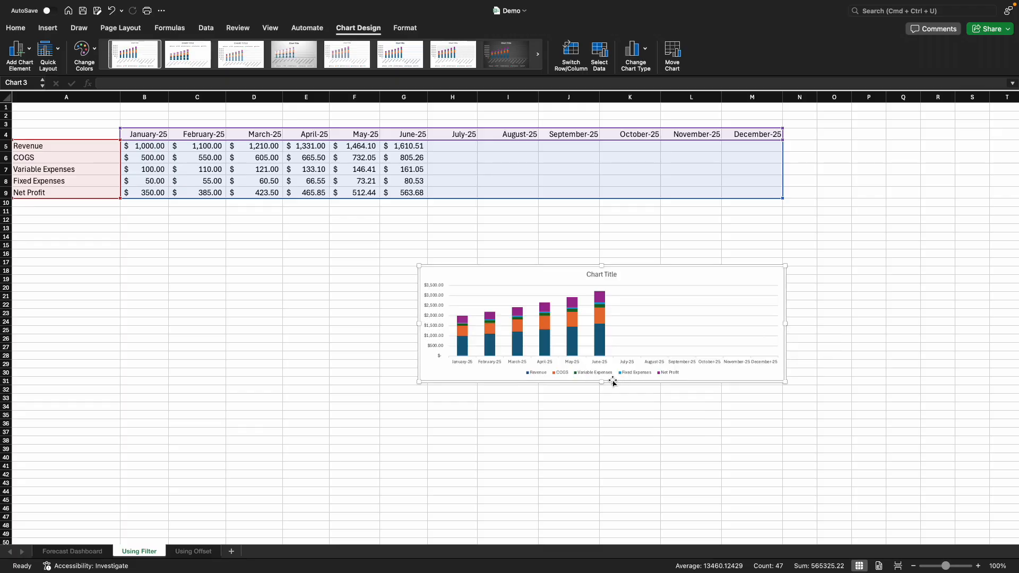
{"action": "left_click_drag", "start_coordinate": [614, 382], "coordinate": [611, 485]}
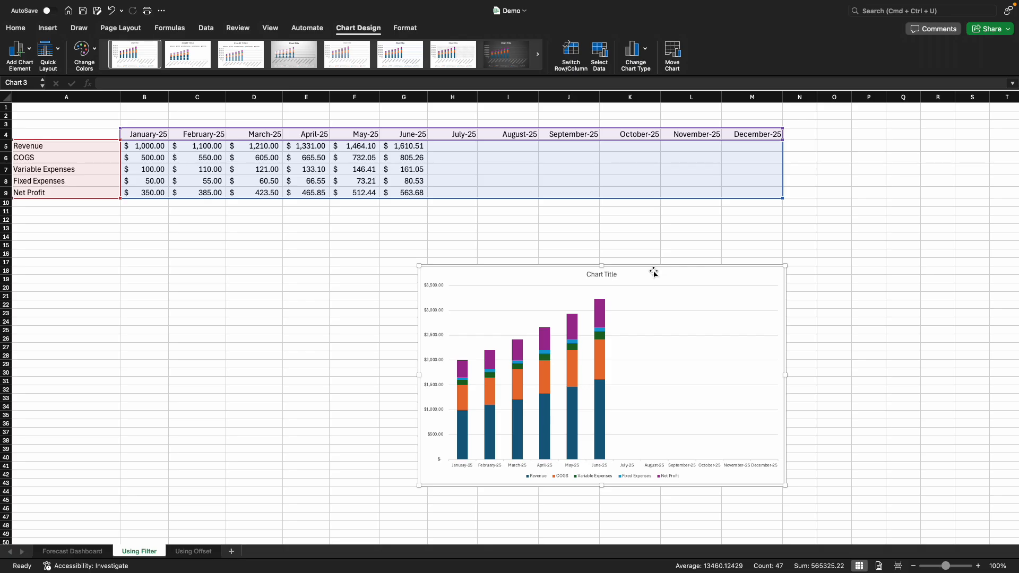
{"action": "left_click_drag", "start_coordinate": [653, 272], "coordinate": [1016, 215]}
{"action": "left_click", "coordinate": [726, 317]}
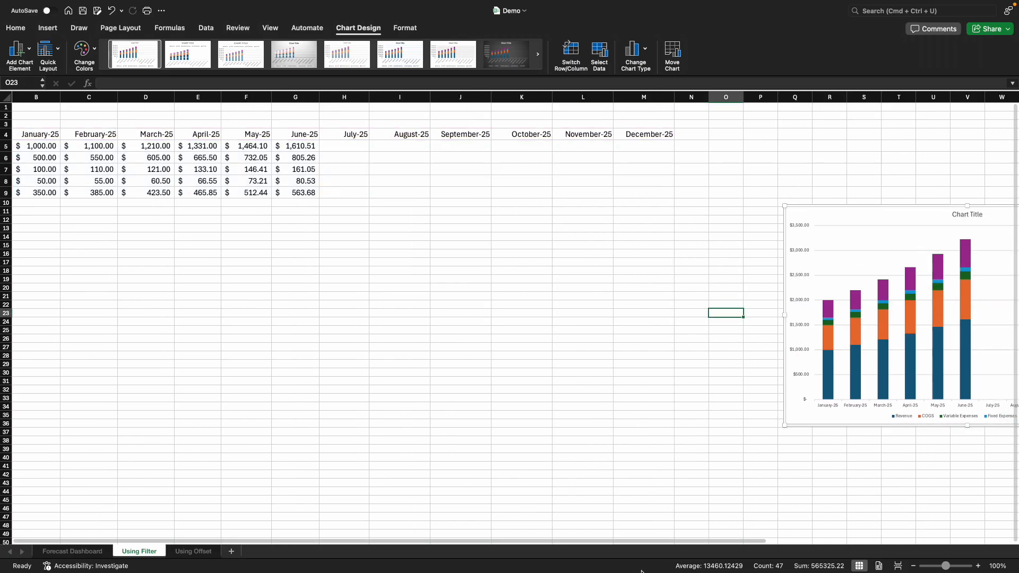
{"action": "scroll", "coordinate": [467, 548], "scroll_direction": "left", "scroll_amount": 2}
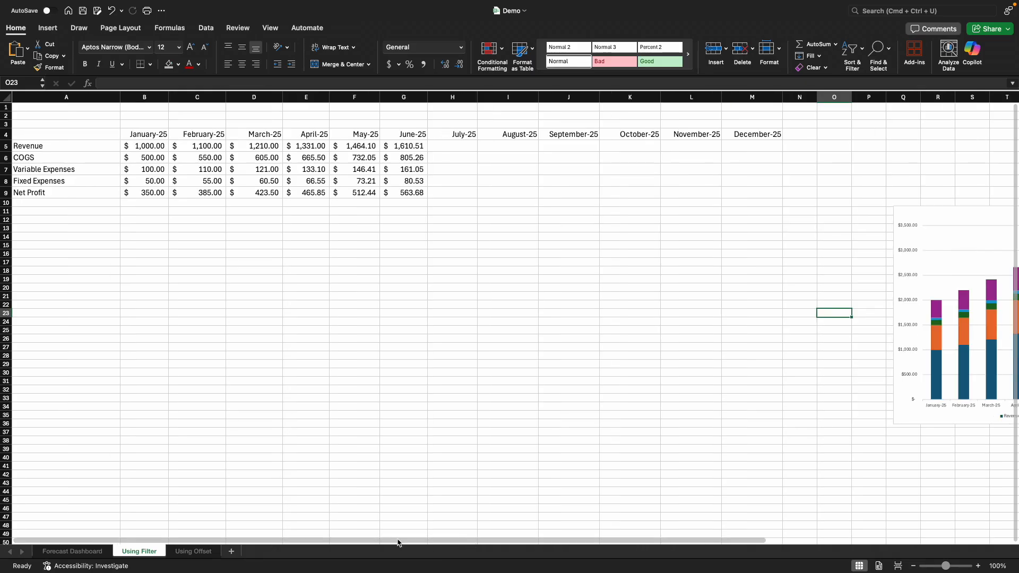
- Start a FILTER formula in cell B16 with the range B4:M9 as its array
{"action": "left_click", "coordinate": [104, 225]}
{"action": "left_click", "coordinate": [109, 262]}
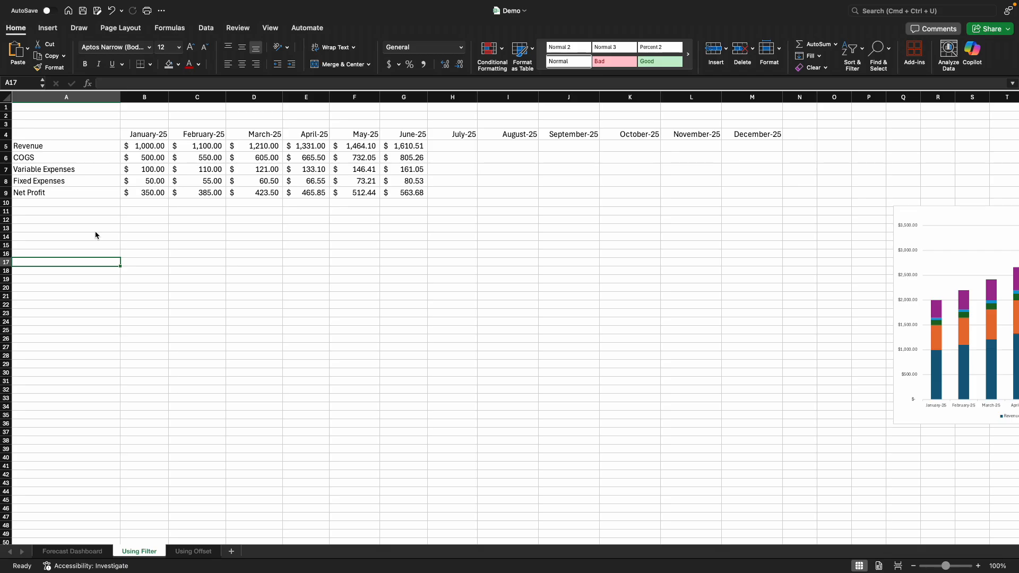
{"action": "left_click", "coordinate": [146, 255]}
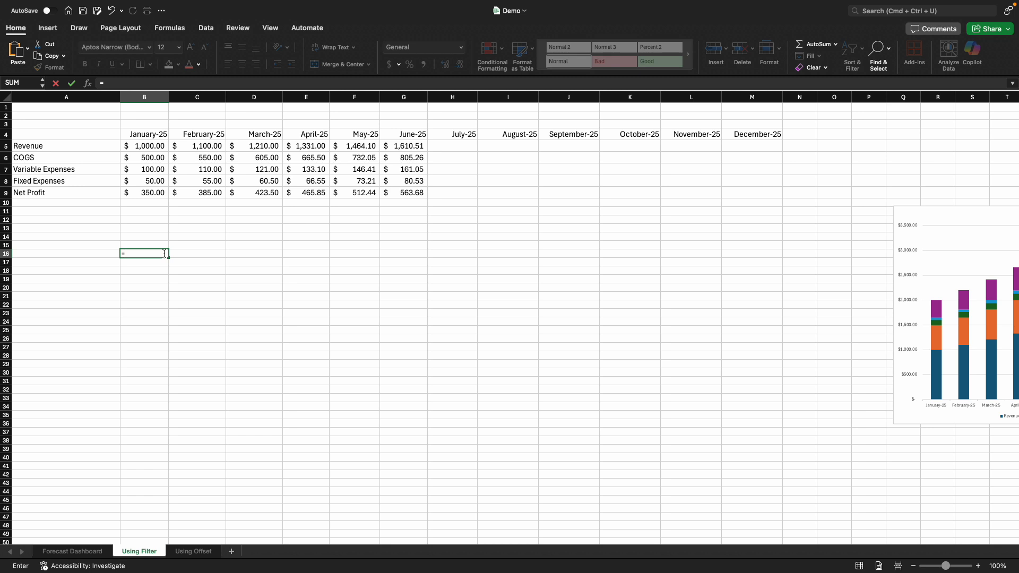
{"action": "type", "text": "fil"}
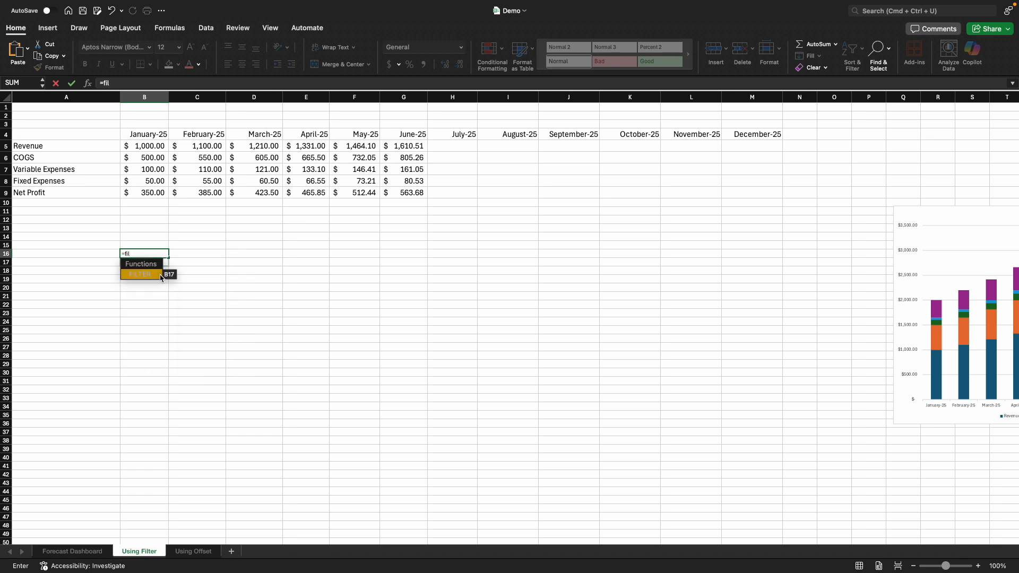
{"action": "double_click", "coordinate": [158, 274]}
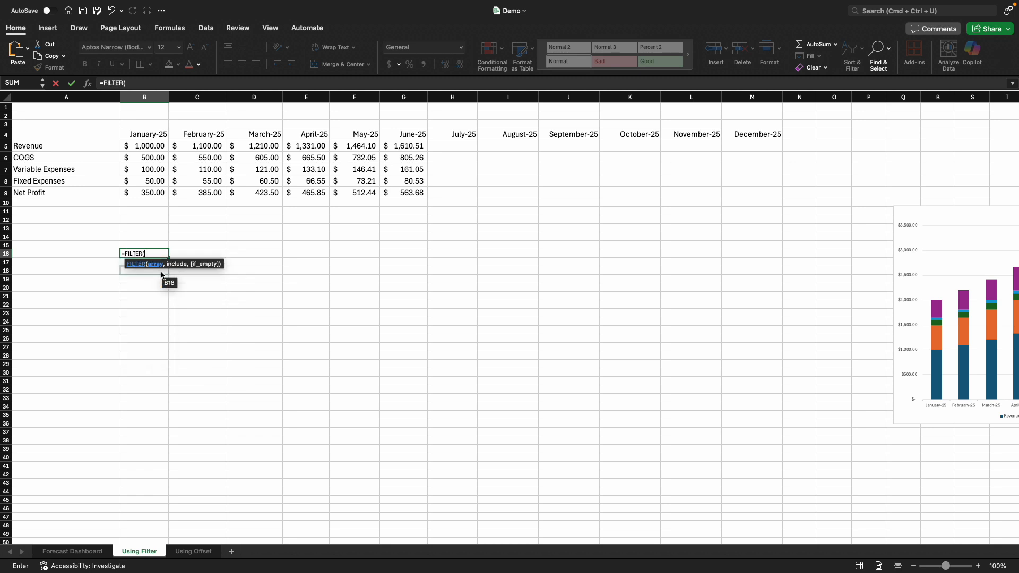
{"action": "left_click", "coordinate": [139, 136]}
{"action": "left_click_drag", "start_coordinate": [139, 137], "coordinate": [759, 199]}
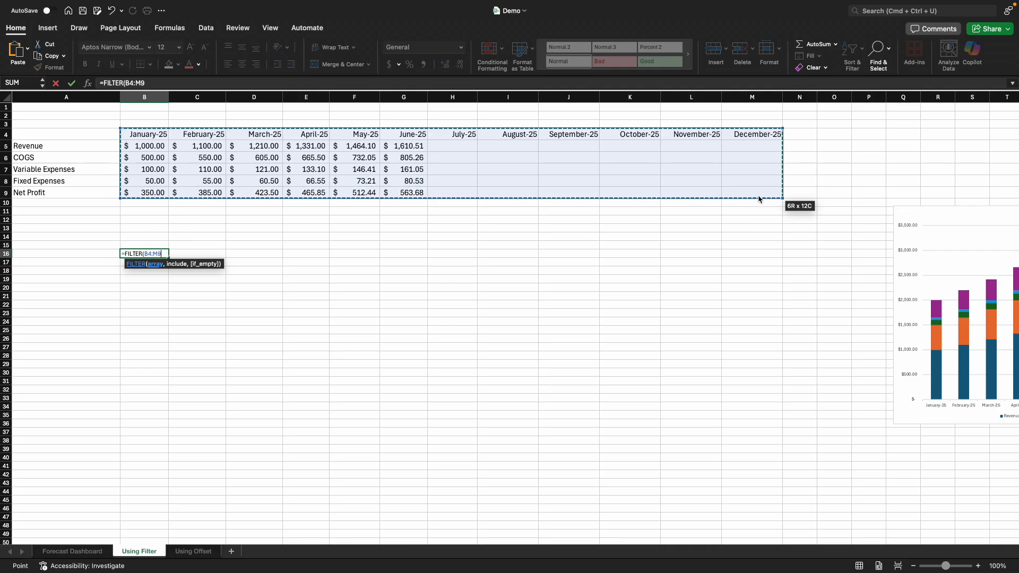
{"action": "left_click_drag", "start_coordinate": [759, 199], "coordinate": [758, 199]}
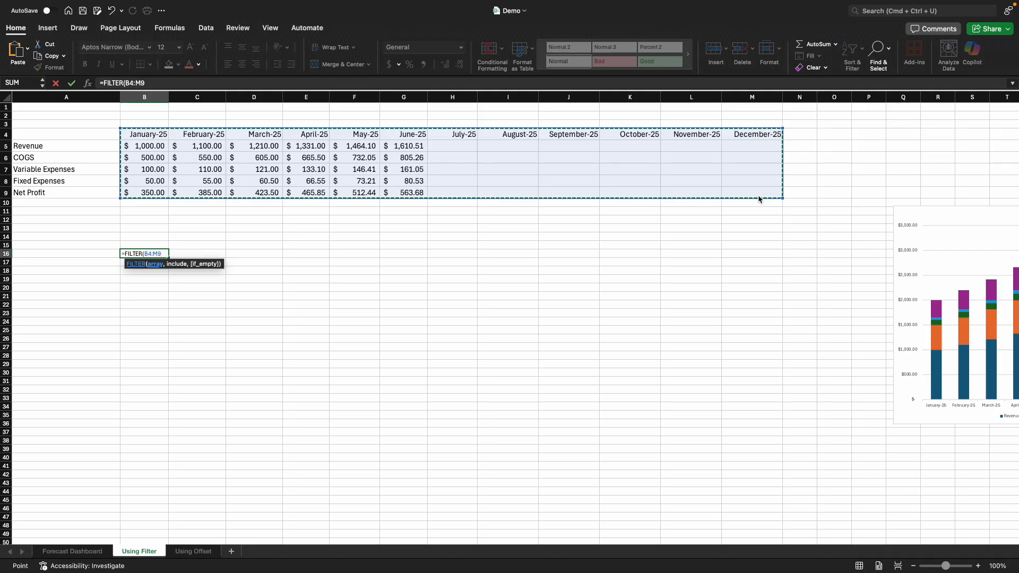
- Complete the B16 formula with the include condition B5:M5<>0, giving =FILTER(B4:M9,B5:M5<>0)
{"action": "left_click", "coordinate": [187, 84]}
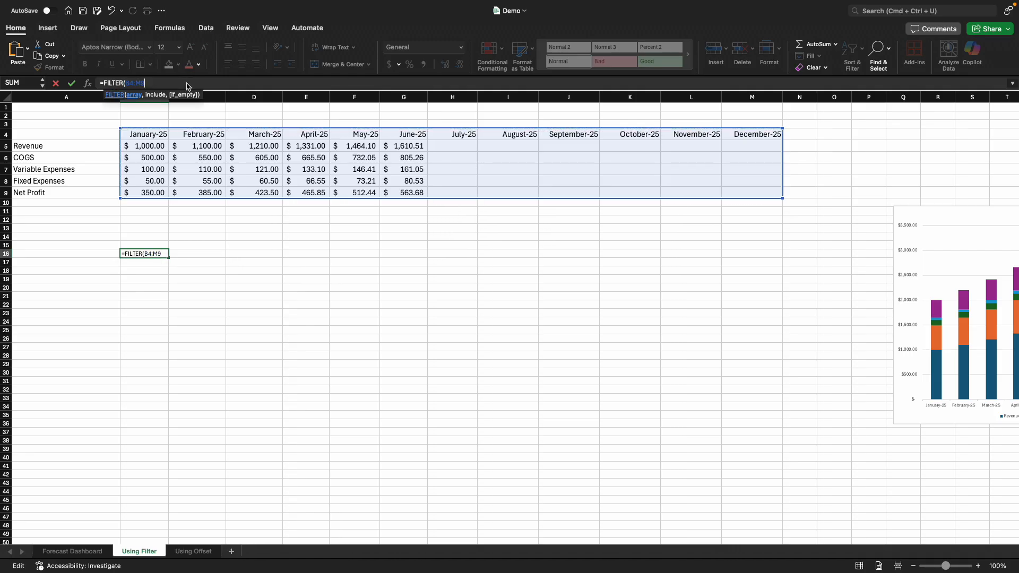
{"action": "type", "text": ","}
{"action": "left_click", "coordinate": [153, 149]}
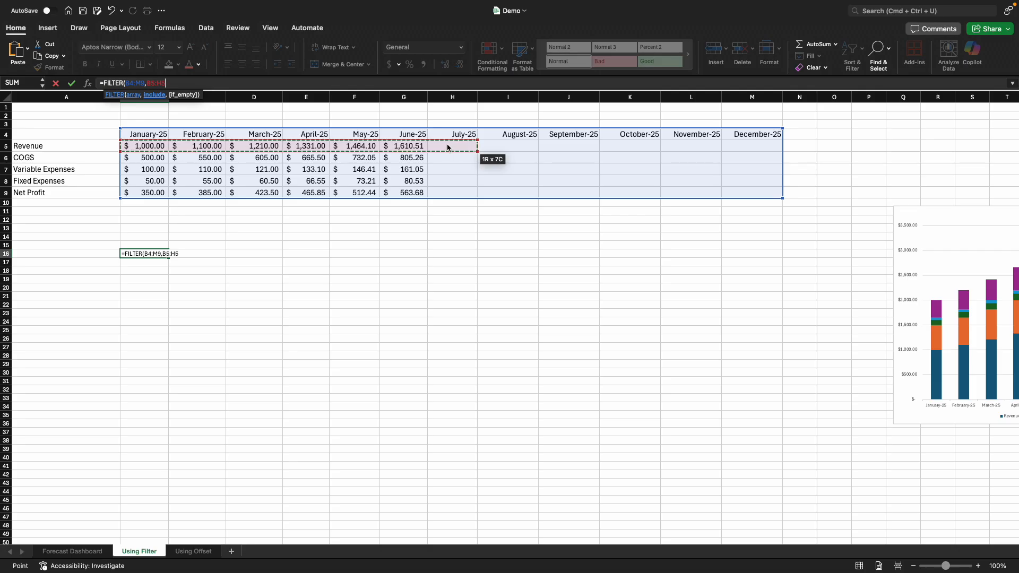
{"action": "left_click_drag", "start_coordinate": [447, 148], "coordinate": [756, 148]}
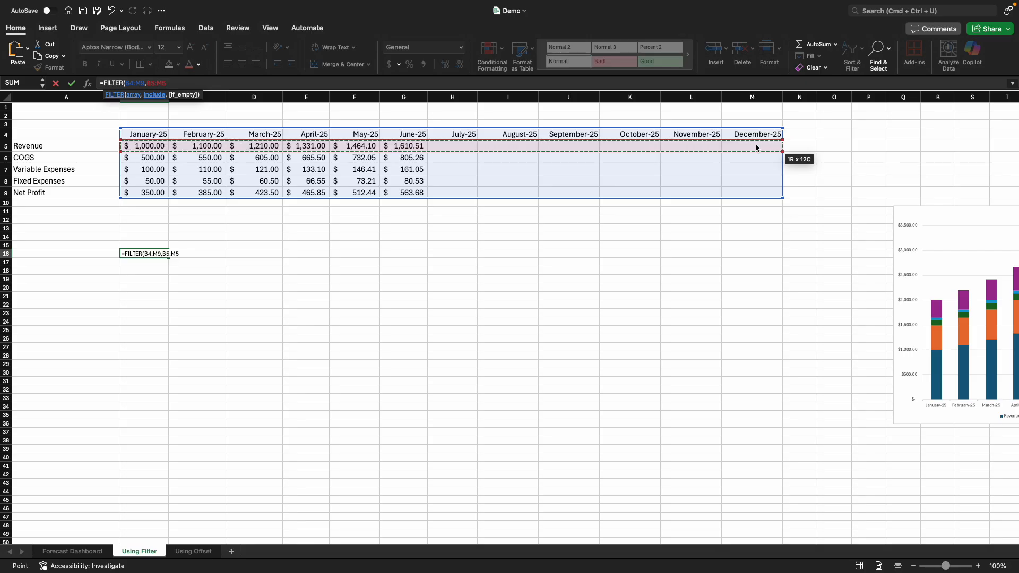
{"action": "type", "text": "<"}
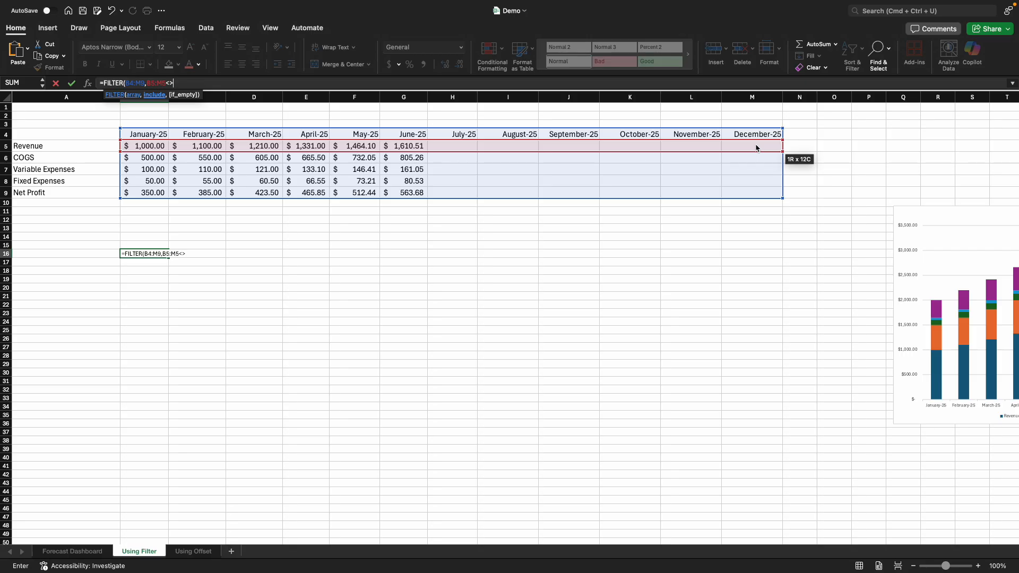
{"action": "type", "text": ">0)"}
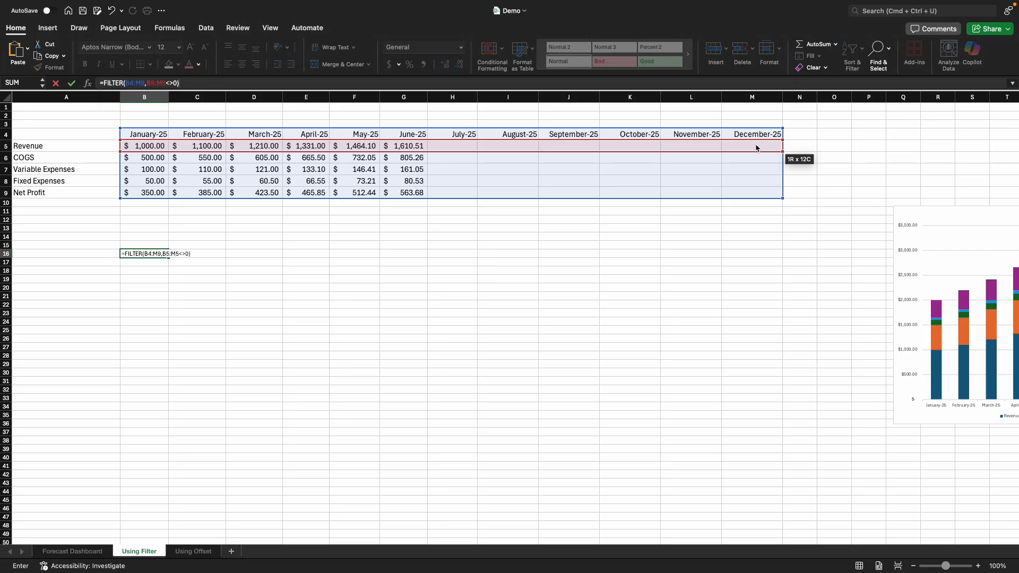
{"action": "key", "text": "Return"}
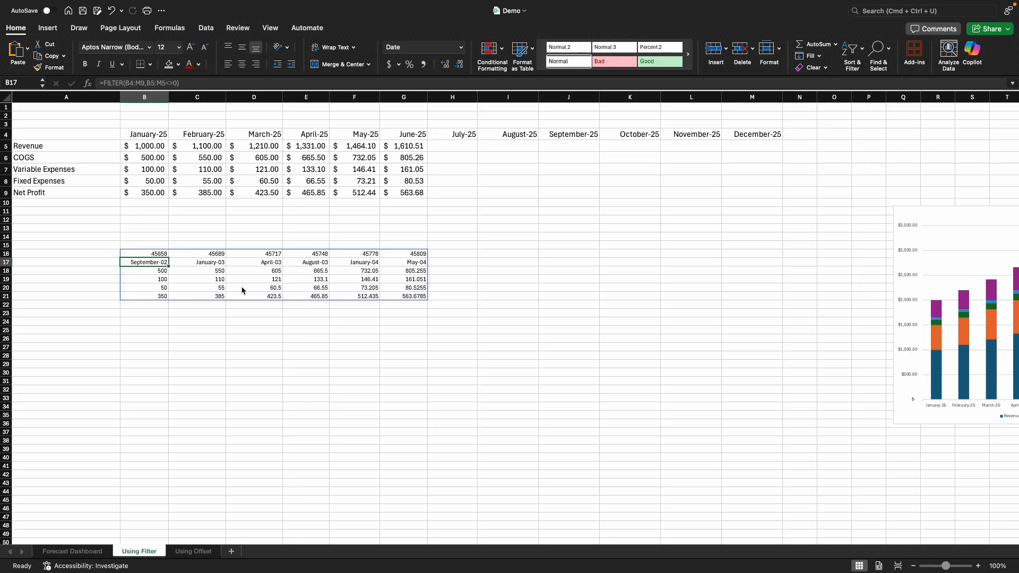
- Format row 17, the revenue row of the filtered output, as Number
{"action": "left_click", "coordinate": [508, 290]}
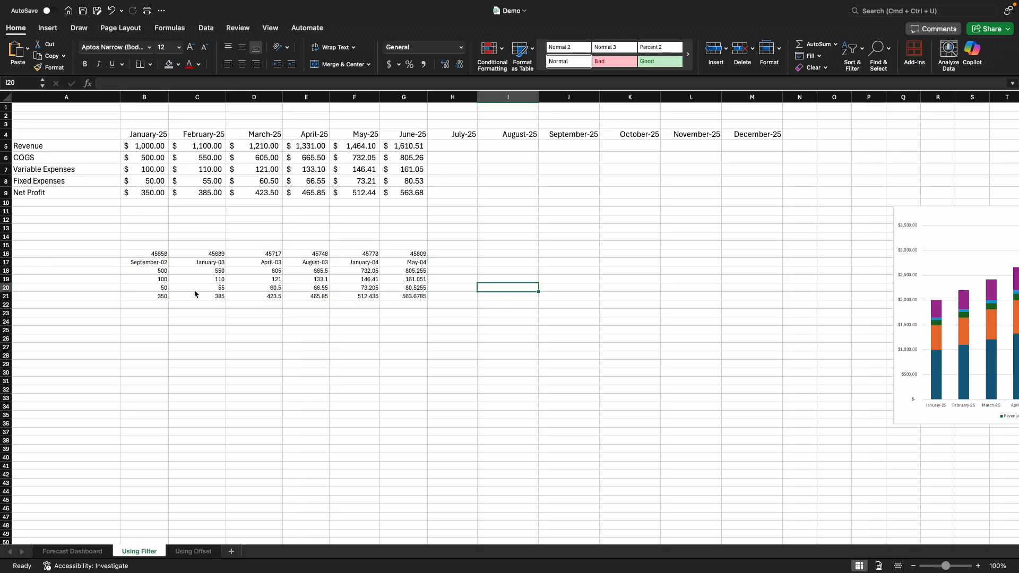
{"action": "left_click", "coordinate": [148, 263]}
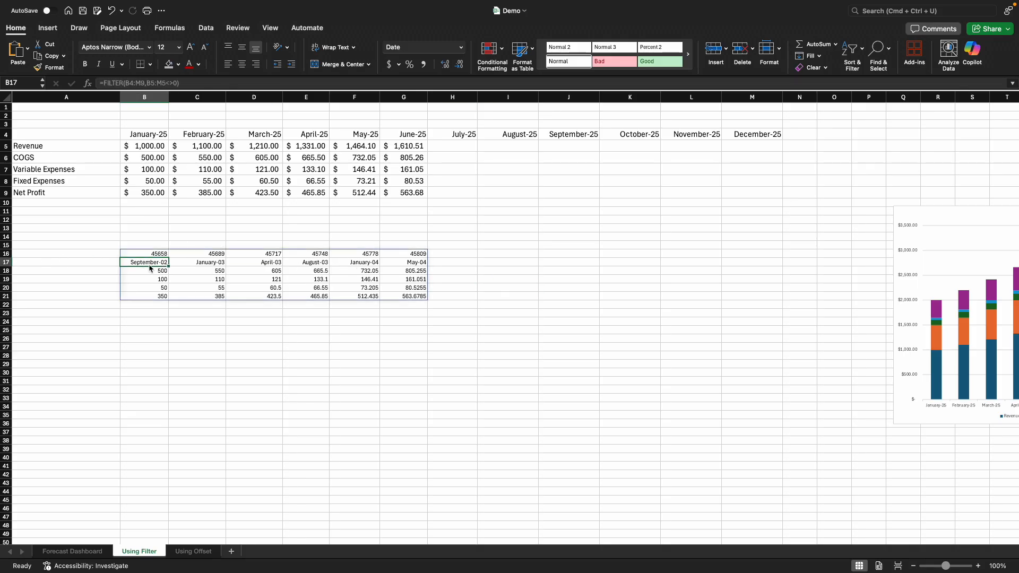
{"action": "left_click", "coordinate": [6, 263]}
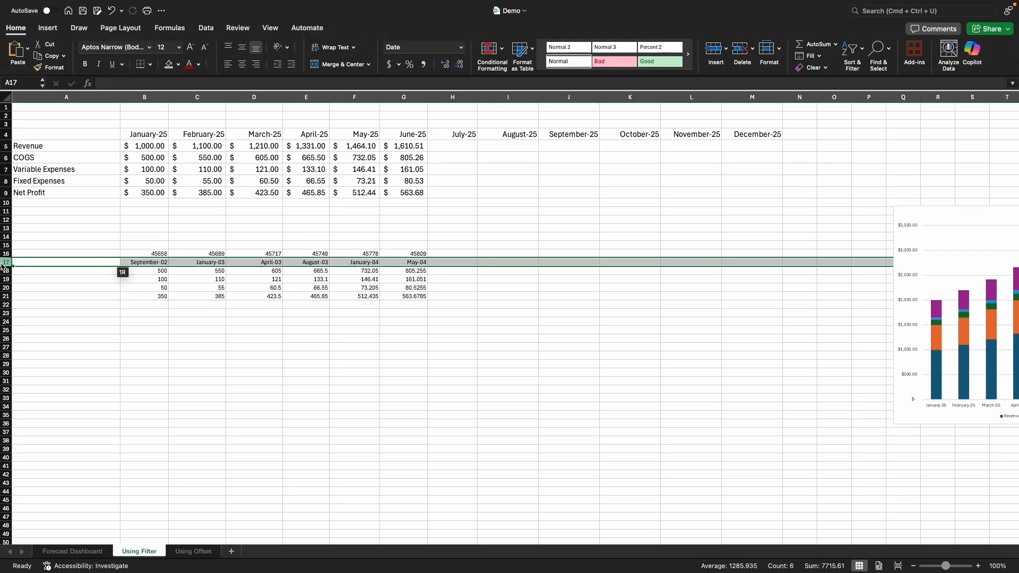
{"action": "left_click", "coordinate": [461, 48]}
{"action": "left_click", "coordinate": [416, 84]}
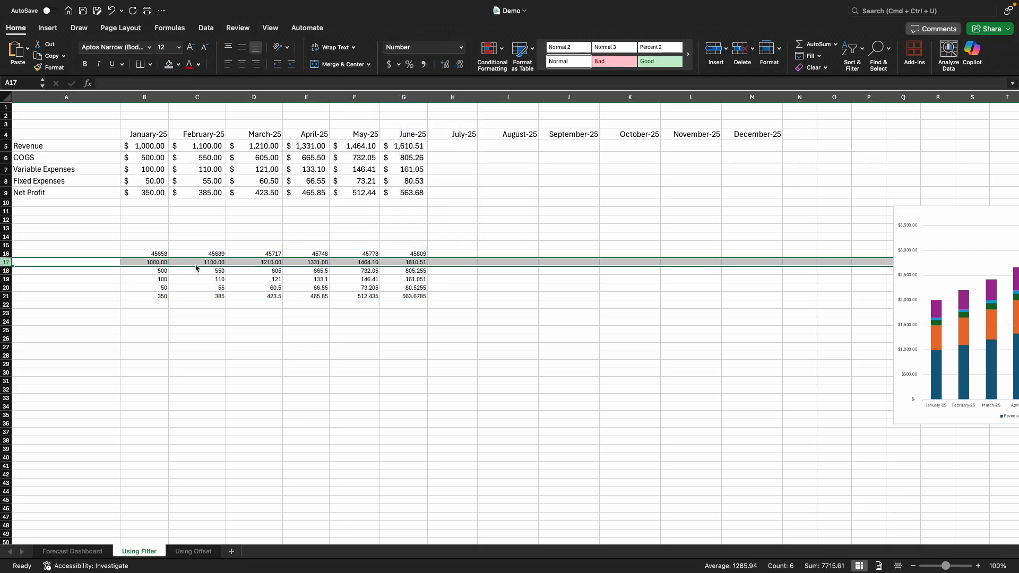
- Format row 16, the month header row of the filtered output, as a Date of type March-12
{"action": "left_click", "coordinate": [157, 255]}
{"action": "left_click", "coordinate": [6, 253]}
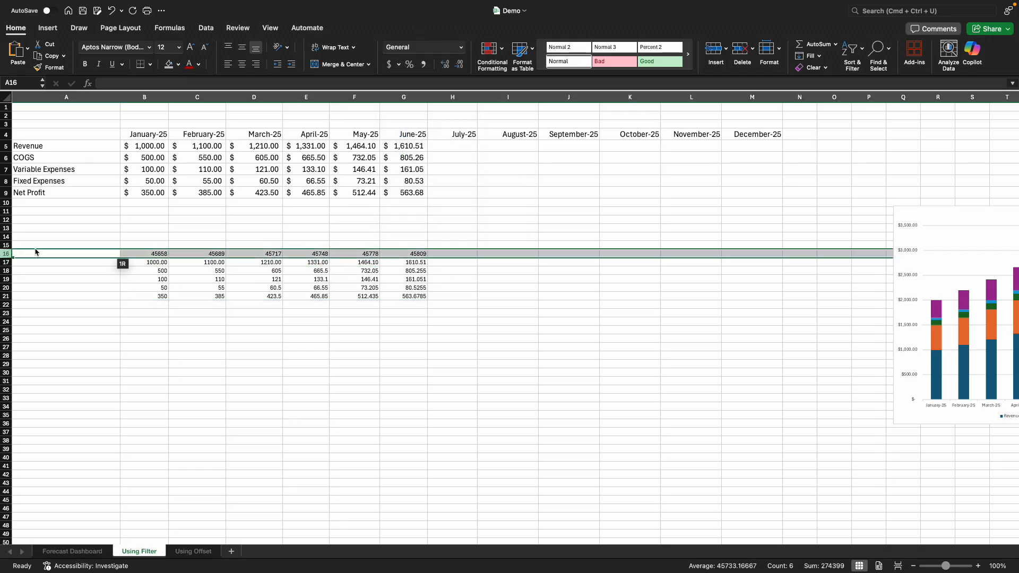
{"action": "left_click", "coordinate": [461, 48]}
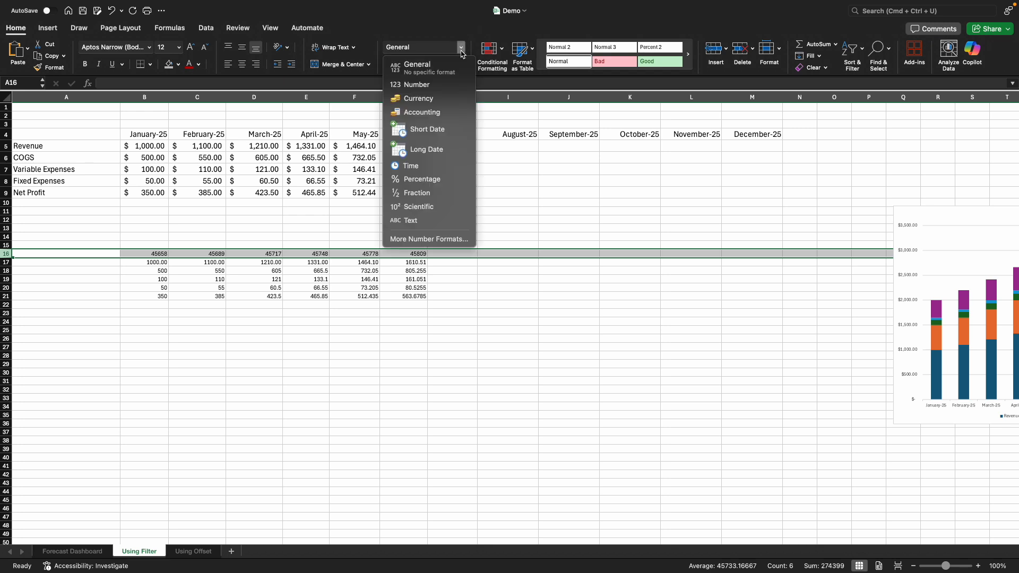
{"action": "left_click", "coordinate": [430, 239]}
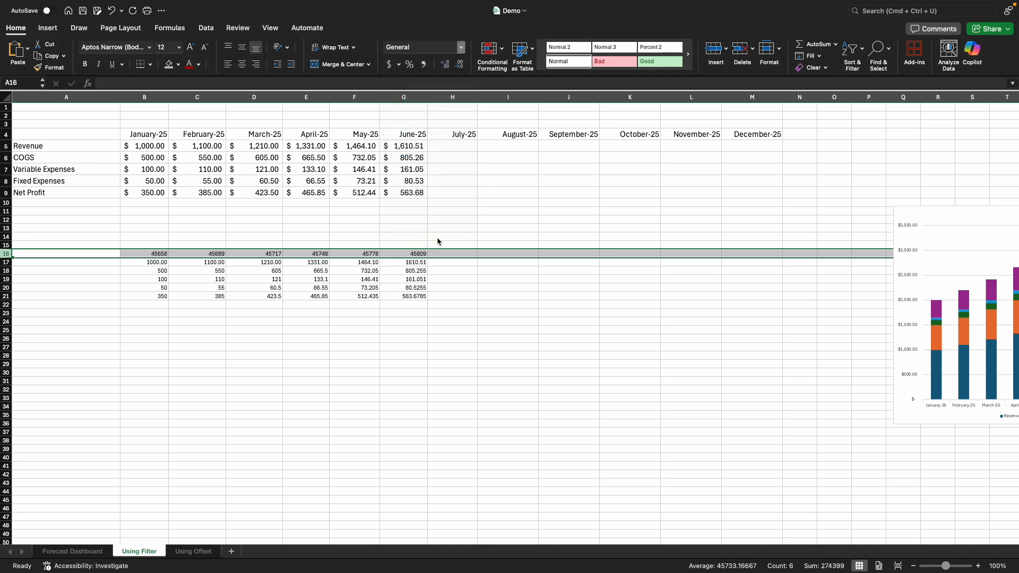
{"action": "left_click", "coordinate": [384, 159]}
{"action": "scroll", "coordinate": [492, 216], "scroll_direction": "down", "scroll_amount": 3}
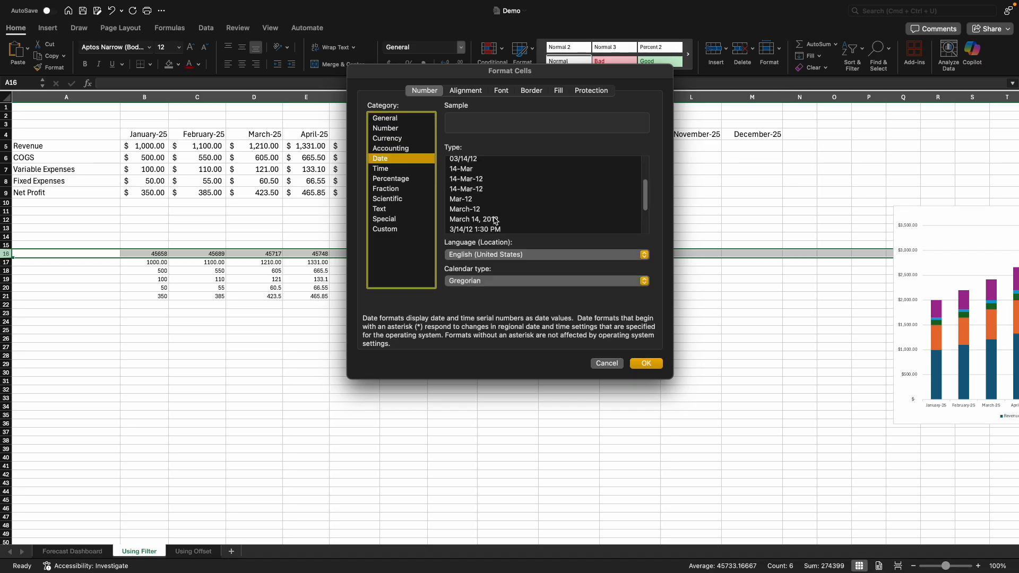
{"action": "left_click", "coordinate": [473, 213]}
{"action": "left_click", "coordinate": [646, 363]}
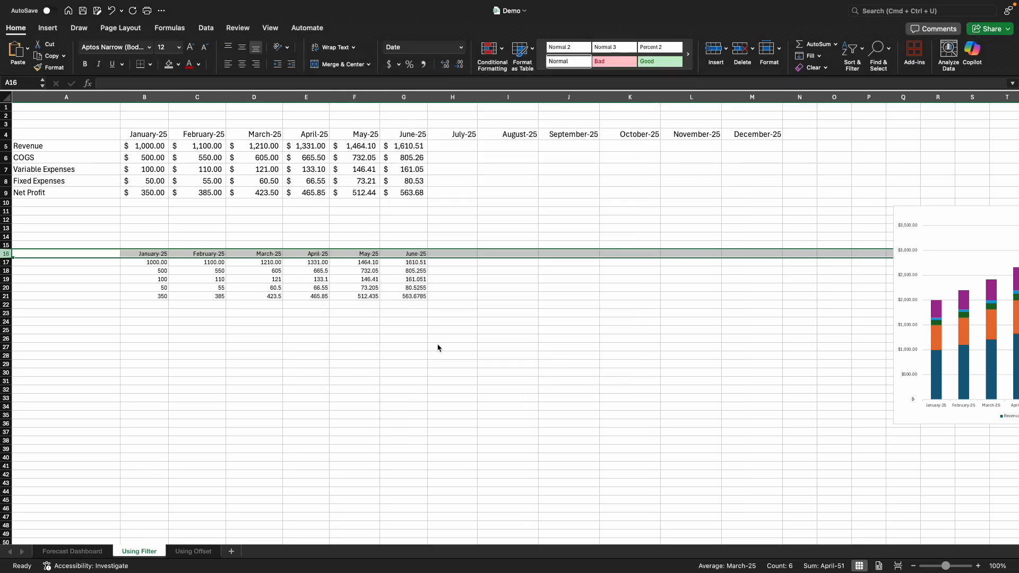
{"action": "left_click", "coordinate": [399, 340]}
- Link A17 to the Revenue label with =A5 and fill the formula down through A21 to label the filtered rows
{"action": "left_click", "coordinate": [109, 265]}
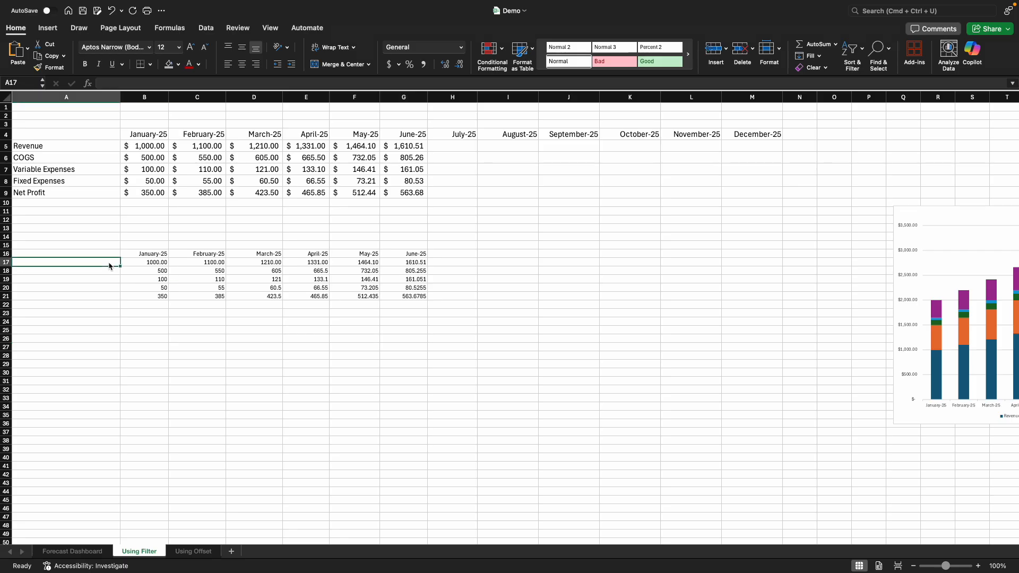
{"action": "type", "text": "="}
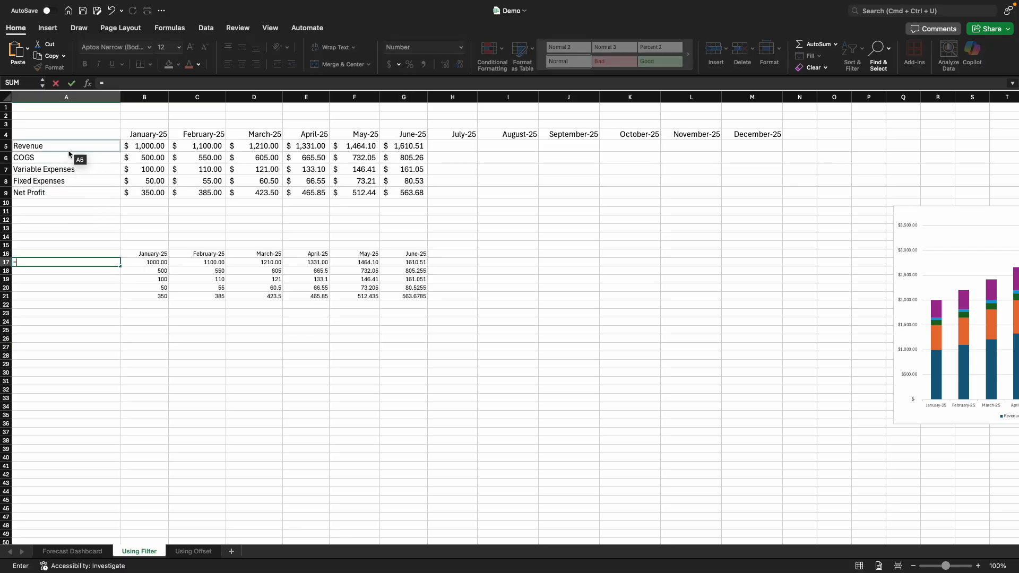
{"action": "left_click", "coordinate": [68, 152]}
{"action": "key", "text": "Return"}
{"action": "left_click", "coordinate": [117, 263]}
{"action": "left_click_drag", "start_coordinate": [120, 271], "coordinate": [118, 298]}
{"action": "left_click", "coordinate": [306, 330]}
- Clear the June-25 to December-25 values in G5:M9 of the forecast table
{"action": "left_click_drag", "start_coordinate": [424, 150], "coordinate": [769, 200]}
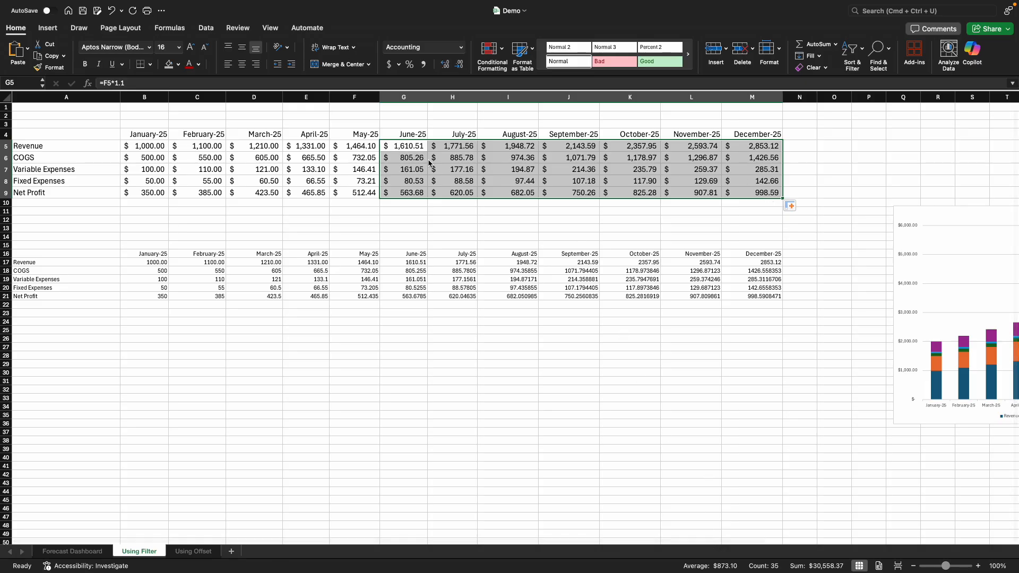
{"action": "key", "text": "Delete"}
{"action": "left_click", "coordinate": [482, 329]}
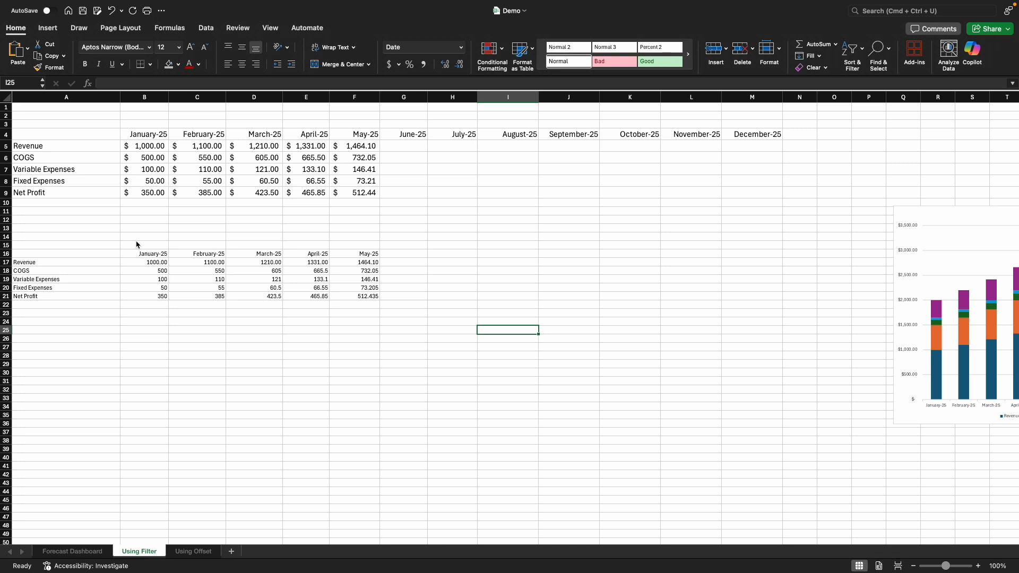
- Enter 2500 as the December-25 revenue in M5 and check the sixth month column of the filtered output, G16:G21
{"action": "left_click_drag", "start_coordinate": [52, 256], "coordinate": [722, 298]}
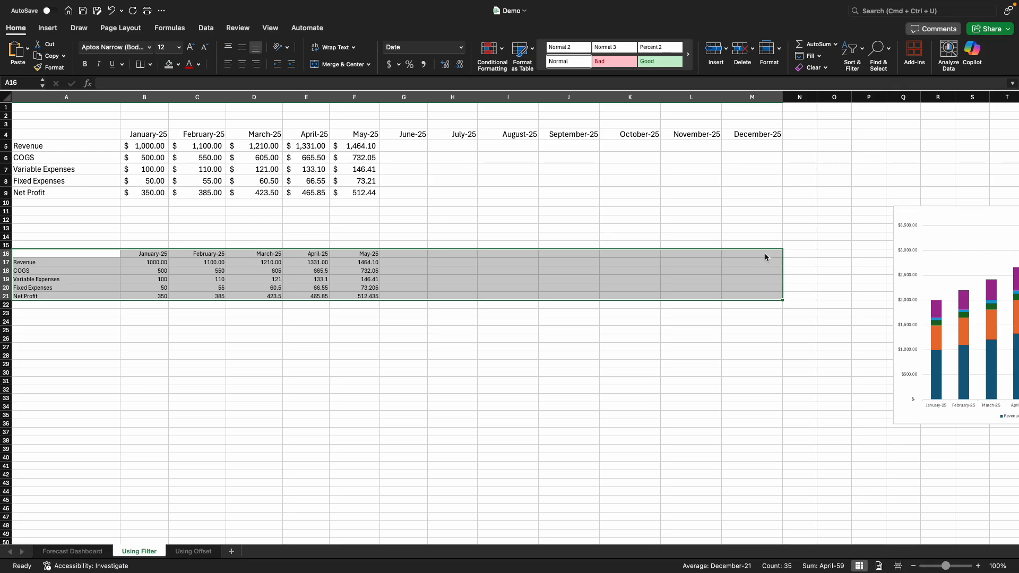
{"action": "left_click", "coordinate": [764, 150]}
{"action": "type", "text": "2500"}
{"action": "key", "text": "Return"}
{"action": "left_click_drag", "start_coordinate": [417, 255], "coordinate": [417, 298]}
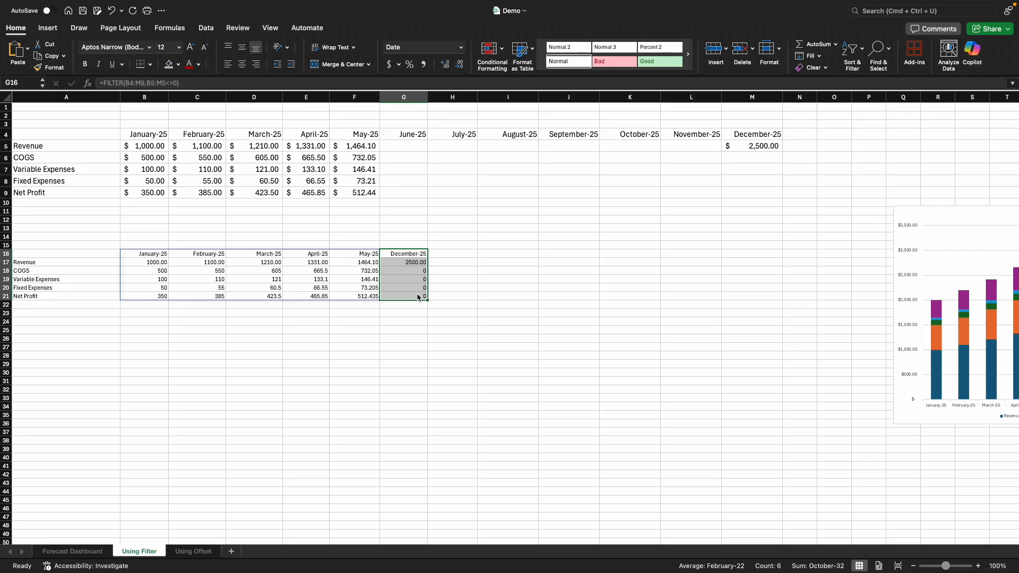
- Fill the May-25 formulas in F5:F9 across through December-25, and clear June-25 to December-25 in G5:M9
{"action": "left_click_drag", "start_coordinate": [374, 151], "coordinate": [695, 207]}
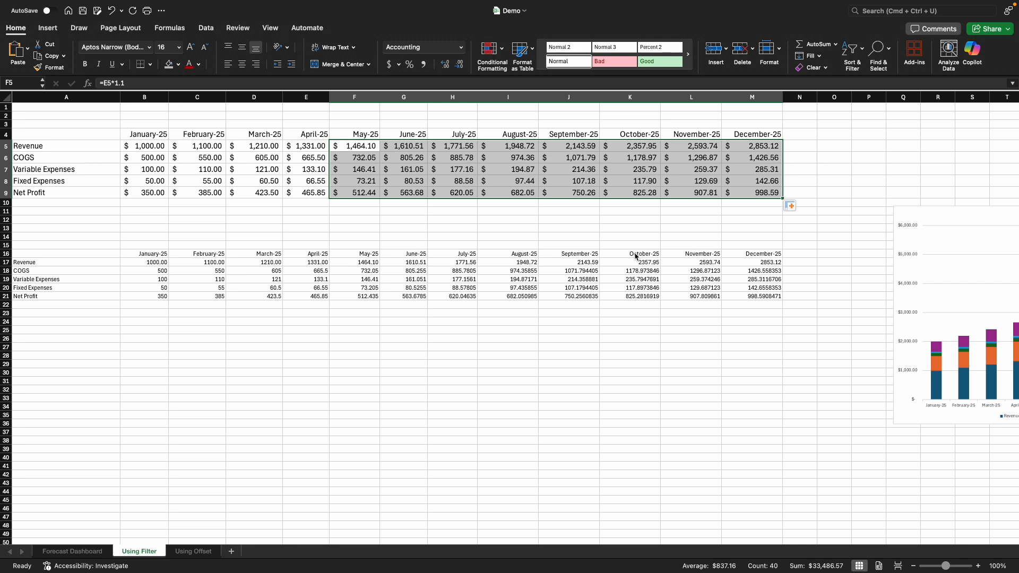
{"action": "left_click", "coordinate": [376, 211]}
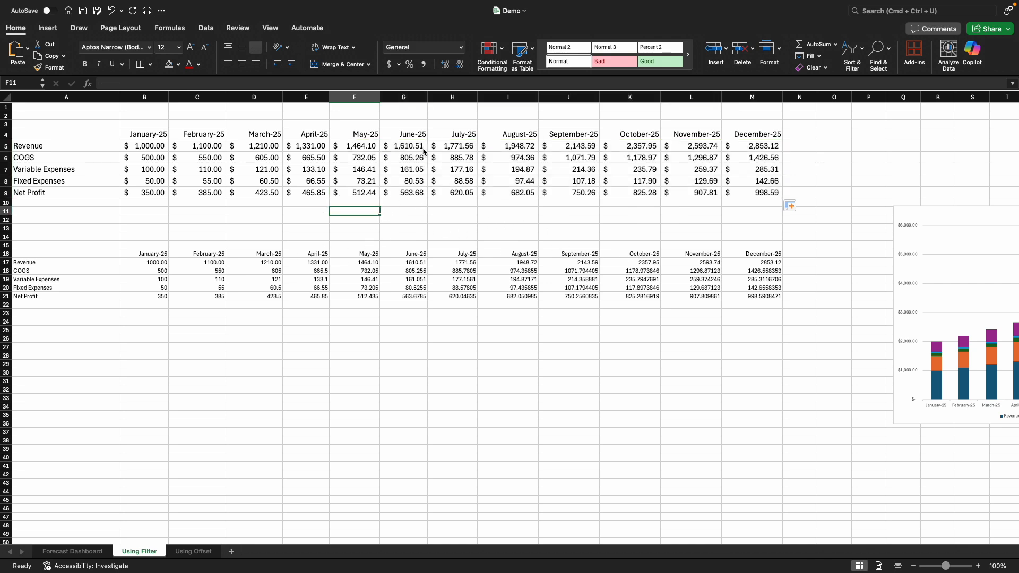
{"action": "left_click_drag", "start_coordinate": [400, 149], "coordinate": [742, 199]}
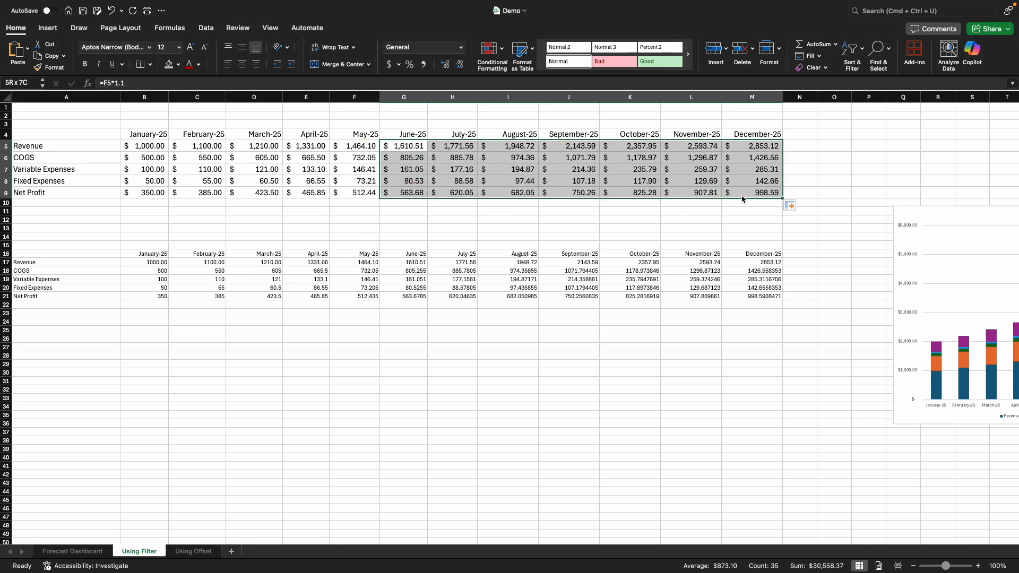
{"action": "key", "text": "Delete"}
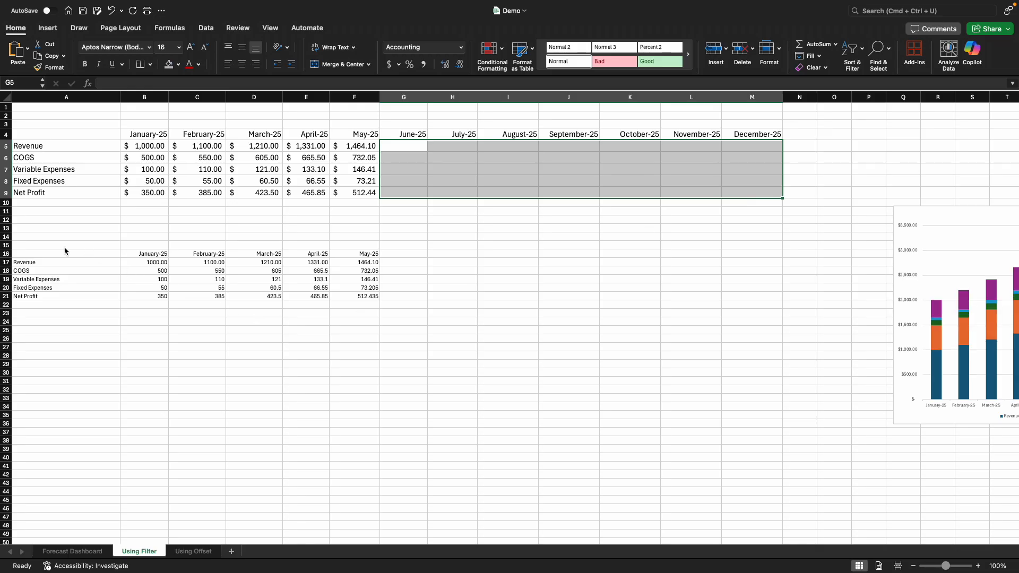
- Insert a Stacked Column chart based on the filtered output range A16:M21, including the empty month columns
{"action": "left_click_drag", "start_coordinate": [55, 254], "coordinate": [746, 302]}
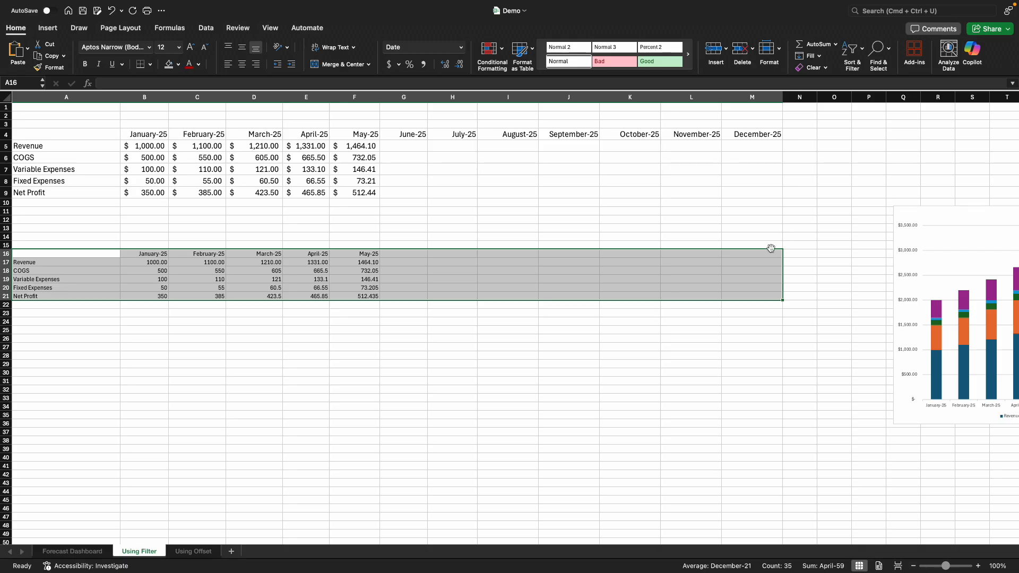
{"action": "left_click", "coordinate": [47, 27]}
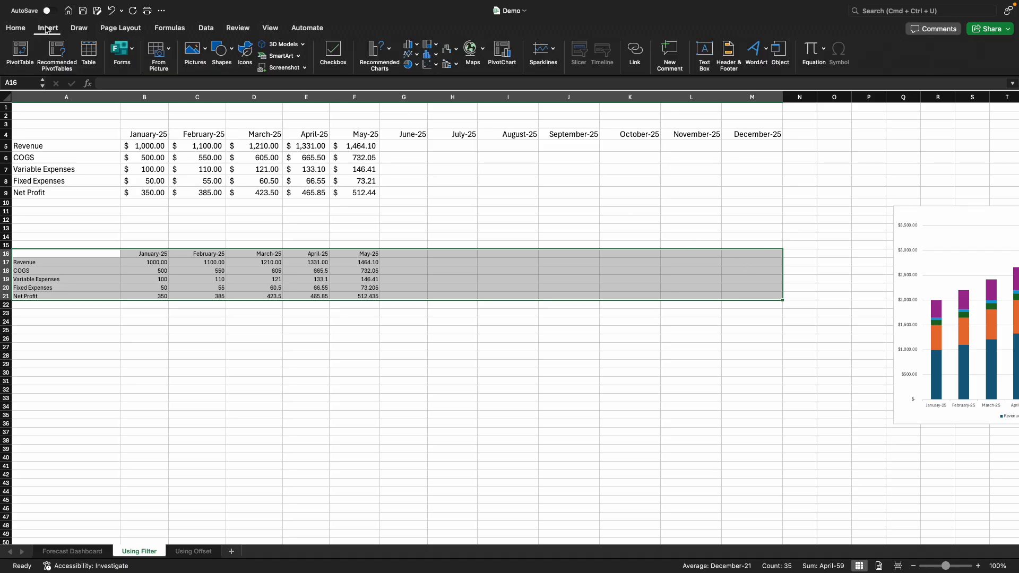
{"action": "left_click", "coordinate": [391, 53]}
{"action": "scroll", "coordinate": [425, 223], "scroll_direction": "down", "scroll_amount": 5}
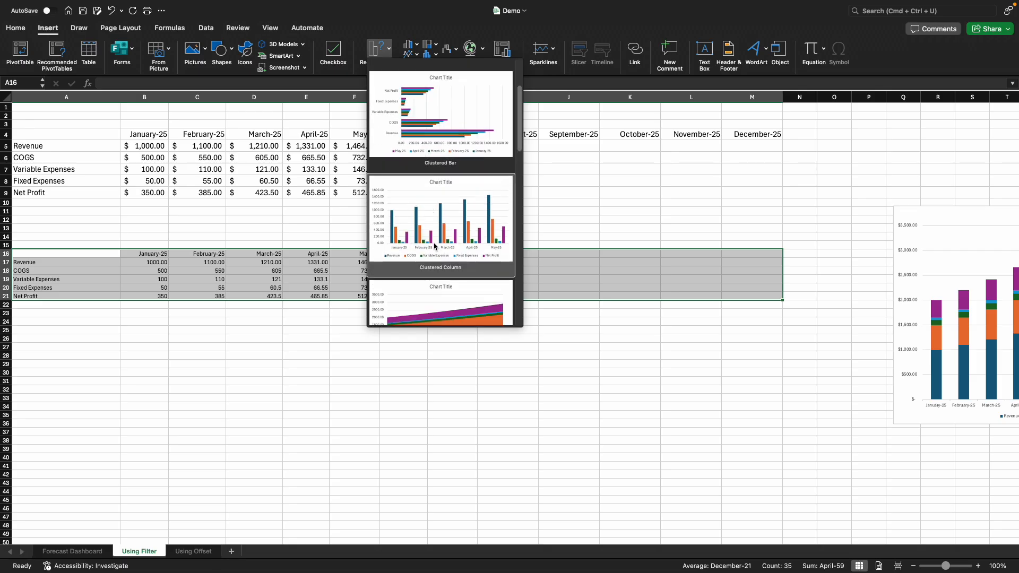
{"action": "scroll", "coordinate": [448, 264], "scroll_direction": "down", "scroll_amount": 5}
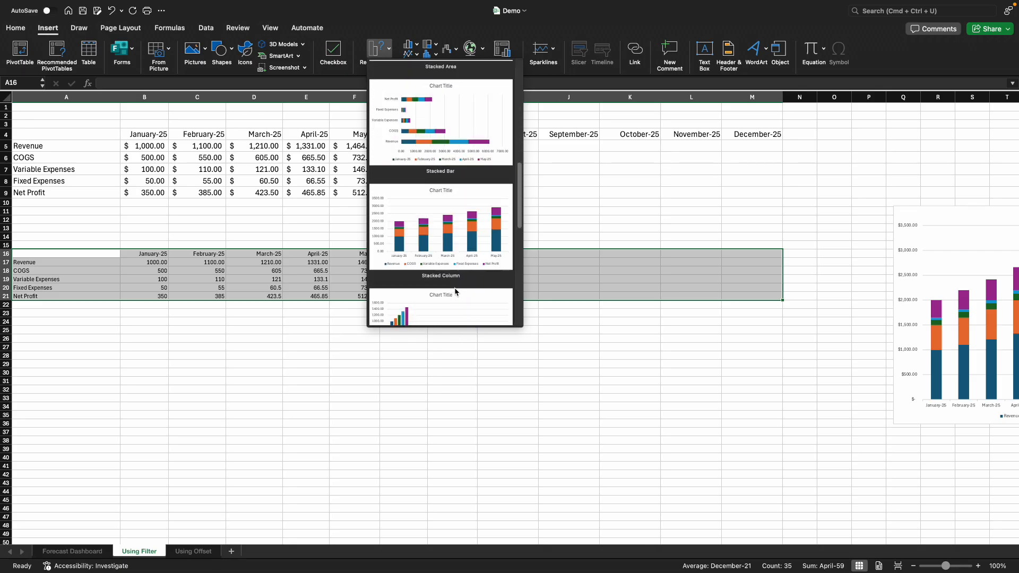
{"action": "left_click", "coordinate": [469, 235]}
- Place the new chart below the filtered output, starting around row 27, and widen it to span columns B to J
{"action": "left_click_drag", "start_coordinate": [582, 270], "coordinate": [304, 354]}
{"action": "scroll", "coordinate": [337, 424], "scroll_direction": "down", "scroll_amount": 1}
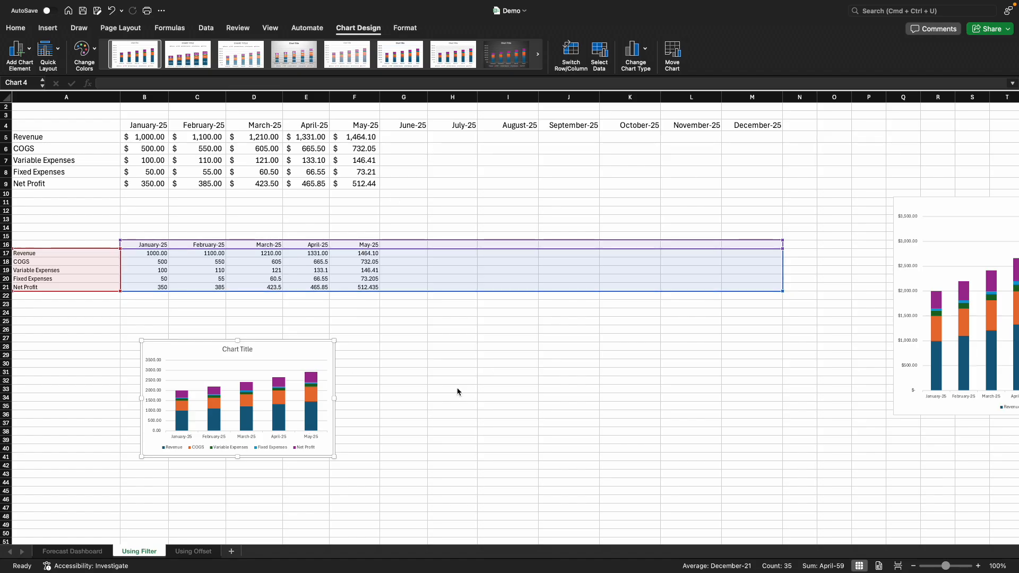
{"action": "left_click_drag", "start_coordinate": [334, 399], "coordinate": [441, 446]}
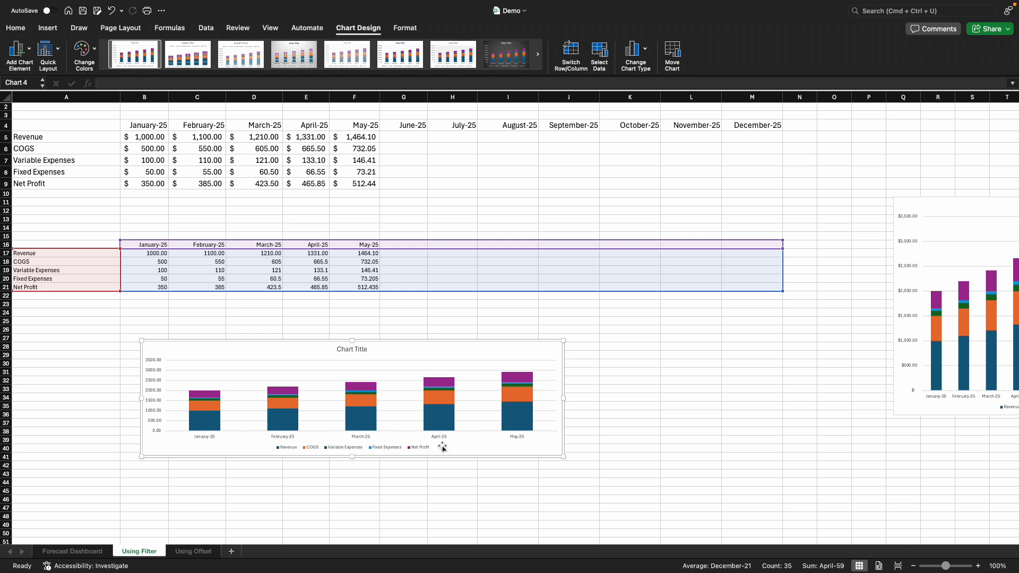
- Fill the May-25 forecast formulas in F5:F9 across through the December-25 column
{"action": "left_click_drag", "start_coordinate": [354, 136], "coordinate": [740, 192]}
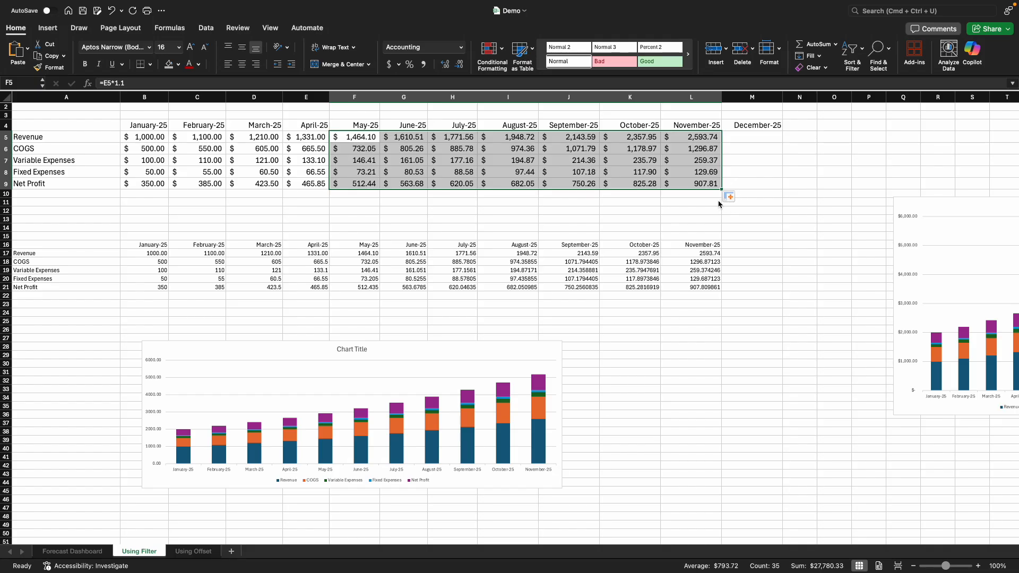
{"action": "left_click_drag", "start_coordinate": [723, 191], "coordinate": [780, 192]}
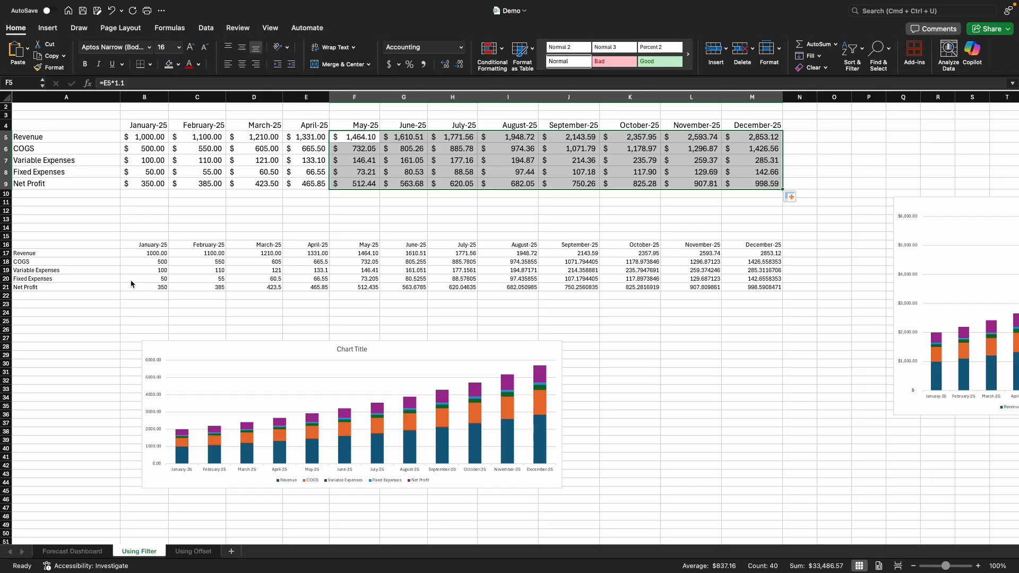
{"action": "left_click", "coordinate": [420, 140]}
{"action": "left_click_drag", "start_coordinate": [350, 143], "coordinate": [763, 185]}
- Try entering 121 in G18 inside the FILTER spill range, and undo the entry
{"action": "left_click", "coordinate": [404, 262]}
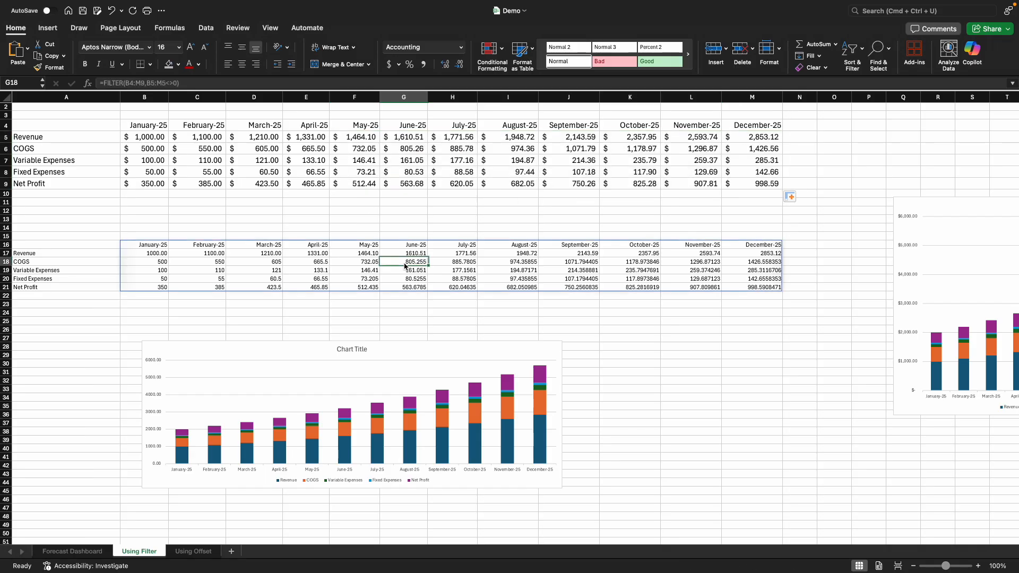
{"action": "type", "text": "121"}
{"action": "left_click", "coordinate": [452, 329]}
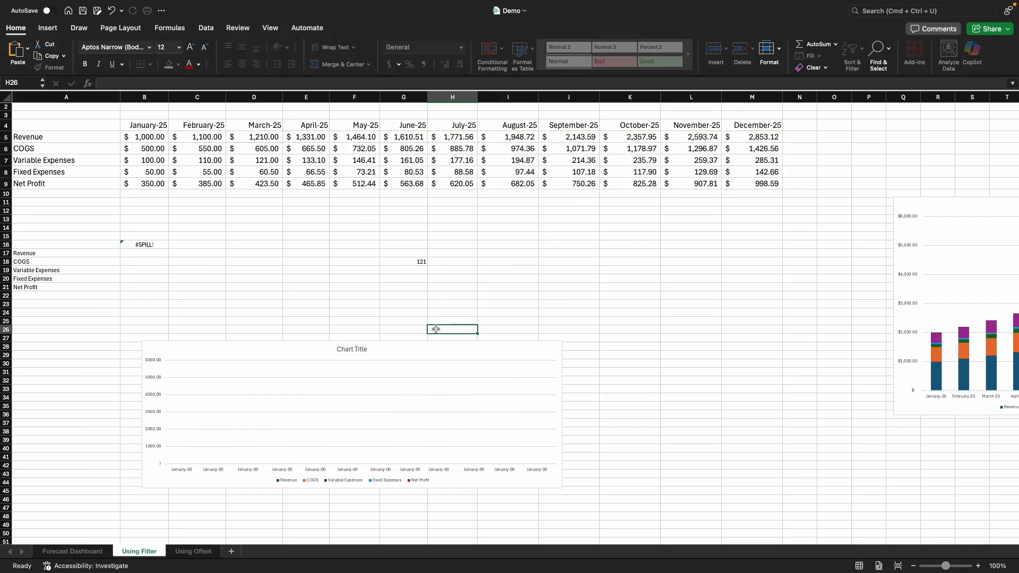
{"action": "left_click", "coordinate": [112, 10]}
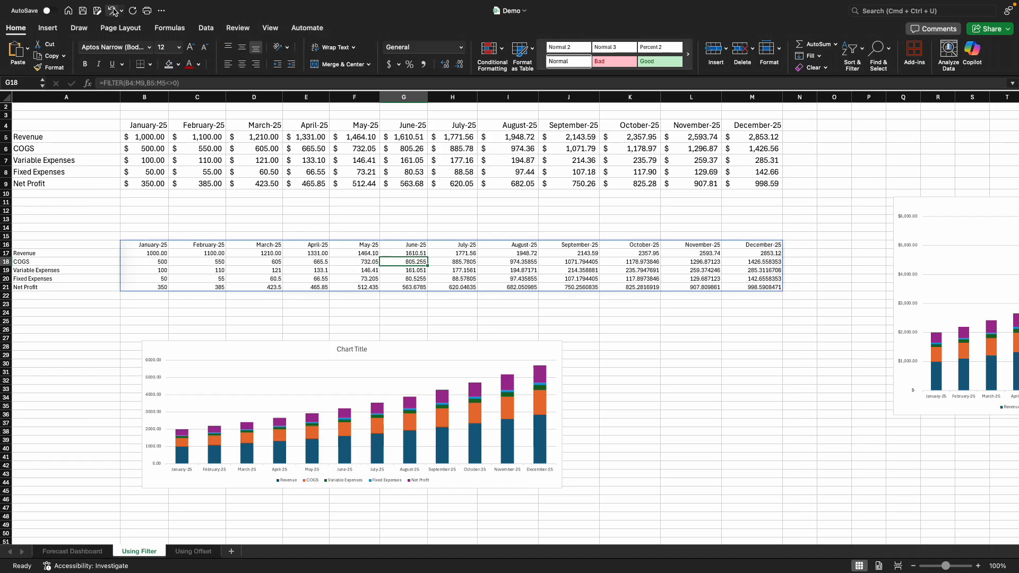
- Clear the July-25 to December-25 values in H5:M9 of the forecast table
{"action": "left_click_drag", "start_coordinate": [437, 136], "coordinate": [728, 187]}
{"action": "key", "text": "Delete"}
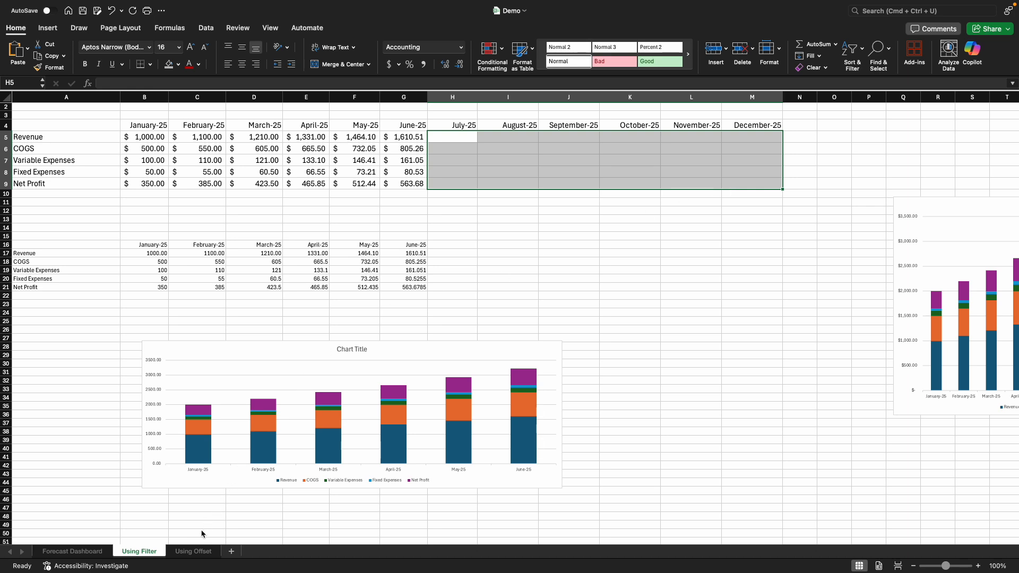
- Switch to the Using Offset sheet and go through the forecast table A5:M10 and its row labels
{"action": "left_click", "coordinate": [194, 551]}
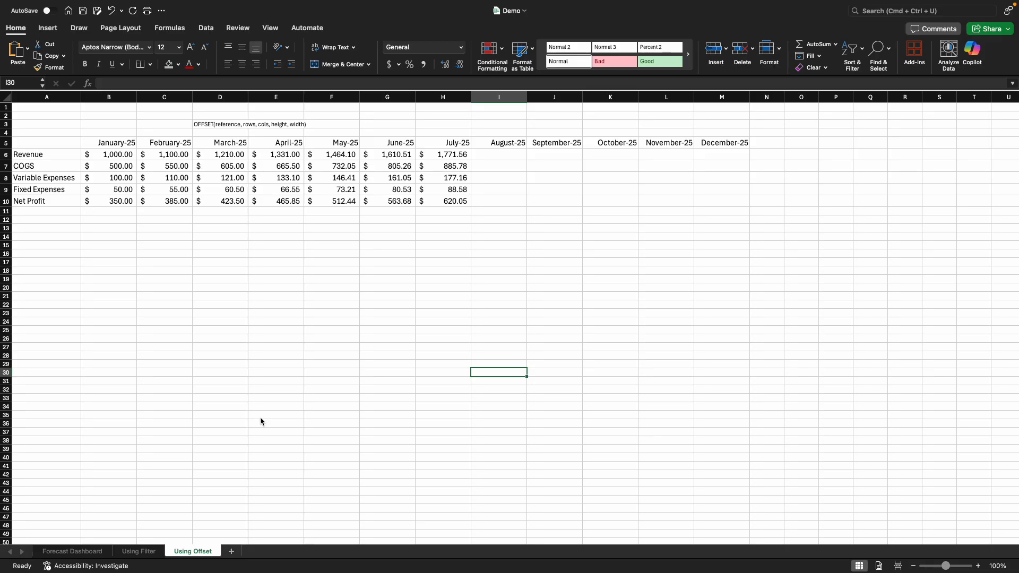
{"action": "left_click_drag", "start_coordinate": [58, 145], "coordinate": [745, 207]}
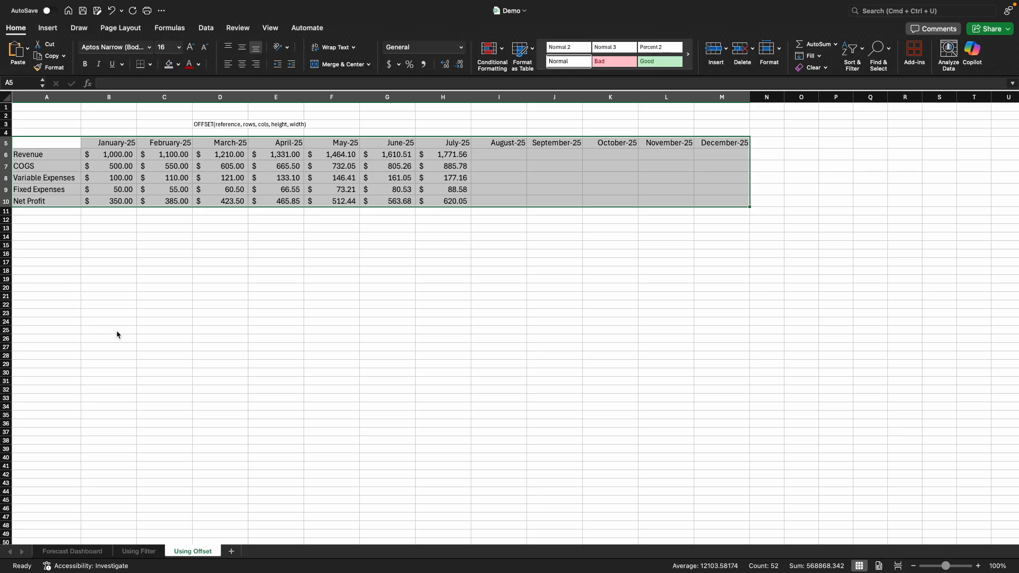
{"action": "left_click", "coordinate": [55, 156]}
{"action": "left_click", "coordinate": [53, 169]}
{"action": "left_click", "coordinate": [52, 190]}
{"action": "left_click", "coordinate": [51, 202]}
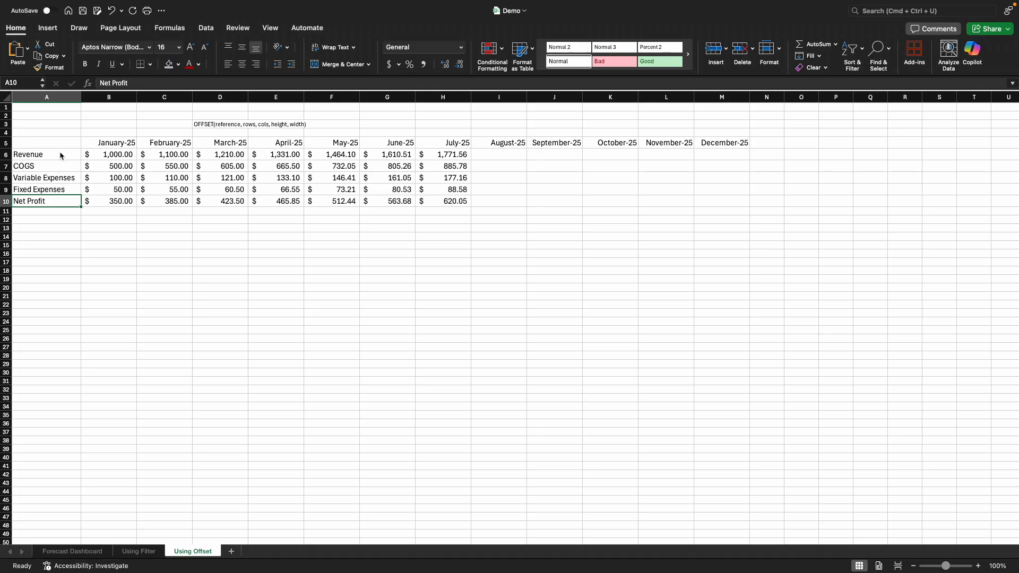
- Start a new defined name in the Name Manager and call it Demo2_Month
{"action": "left_click", "coordinate": [172, 34]}
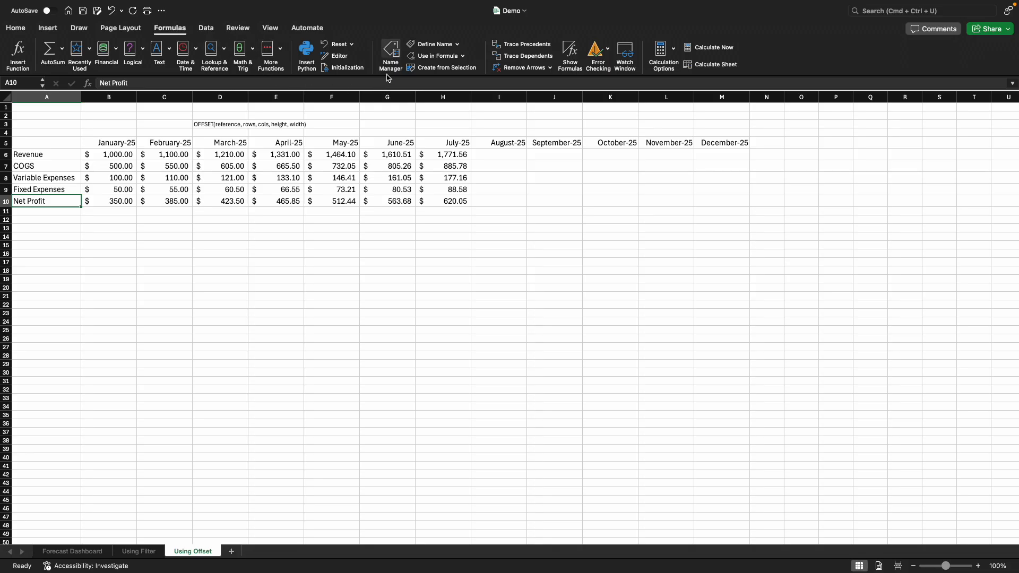
{"action": "left_click", "coordinate": [390, 56]}
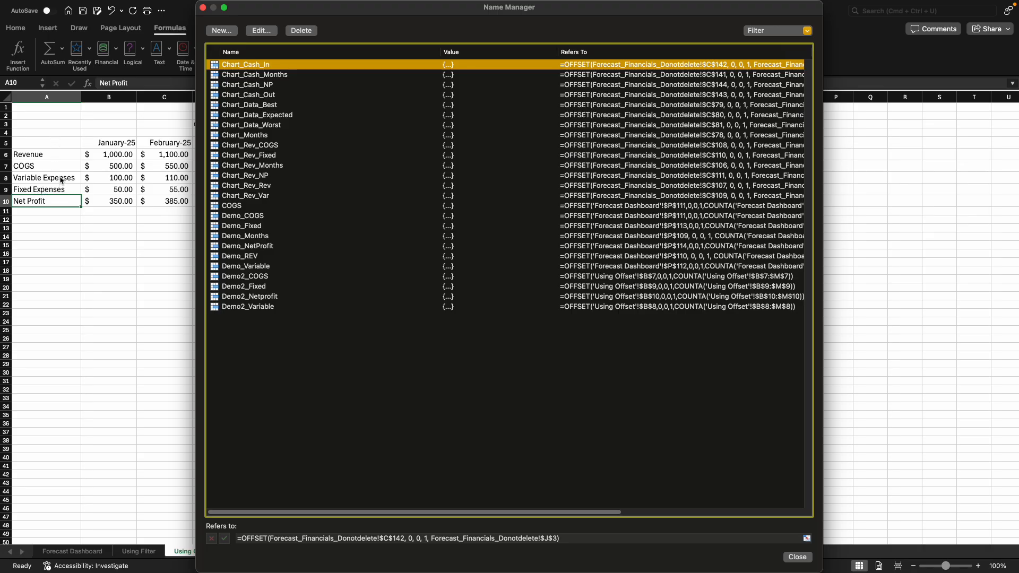
{"action": "left_click", "coordinate": [229, 32]}
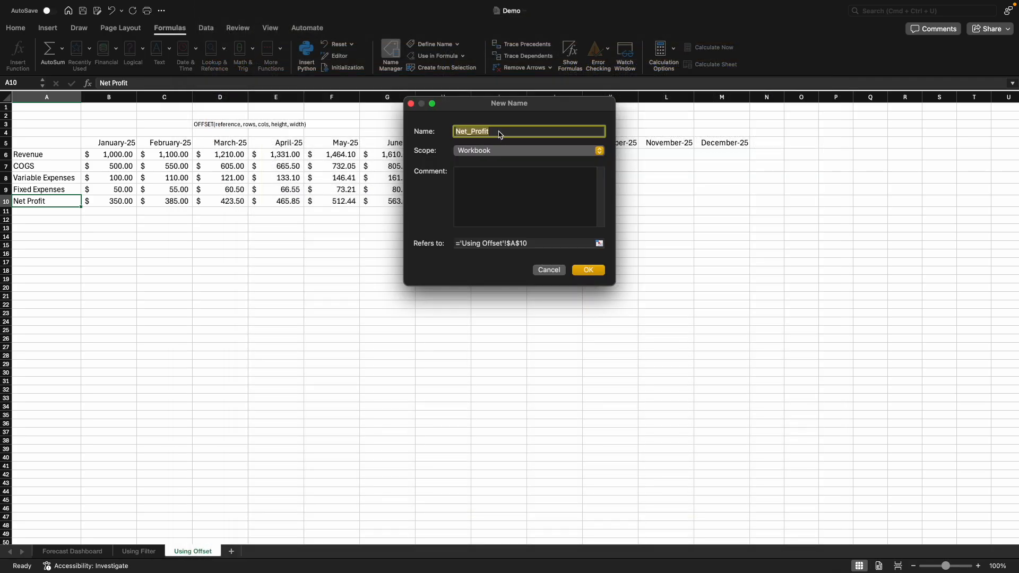
{"action": "type", "text": "Demo2_Month"}
{"action": "left_click_drag", "start_coordinate": [508, 134], "coordinate": [479, 133]}
- Begin Demo2_Month's reference as an OFFSET formula from 'Using Offset'!$B$5 with 0 rows, 0 columns and a height of 1
{"action": "left_click", "coordinate": [537, 244]}
{"action": "left_click_drag", "start_coordinate": [537, 244], "coordinate": [455, 248]}
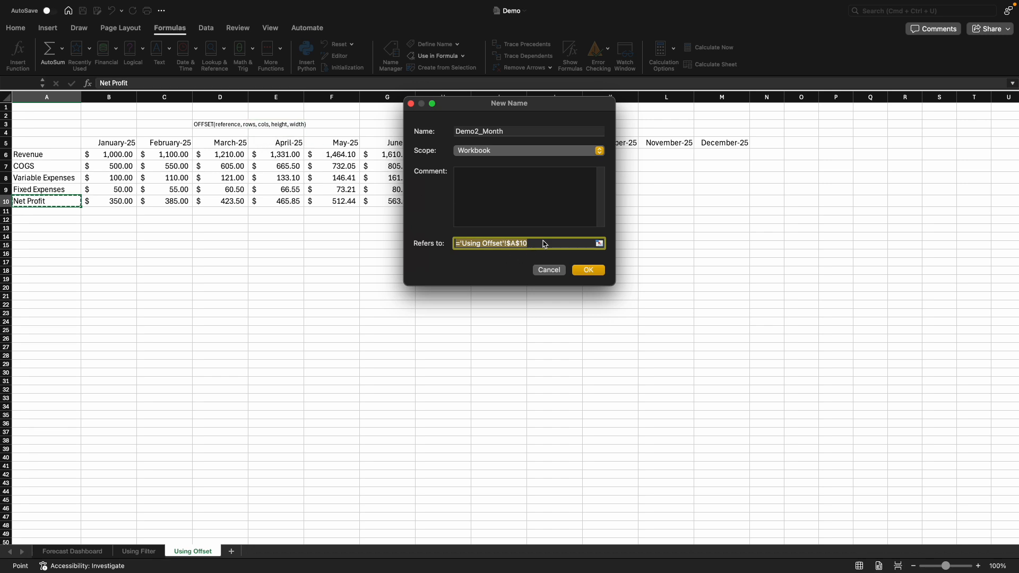
{"action": "type", "text": "=offset("}
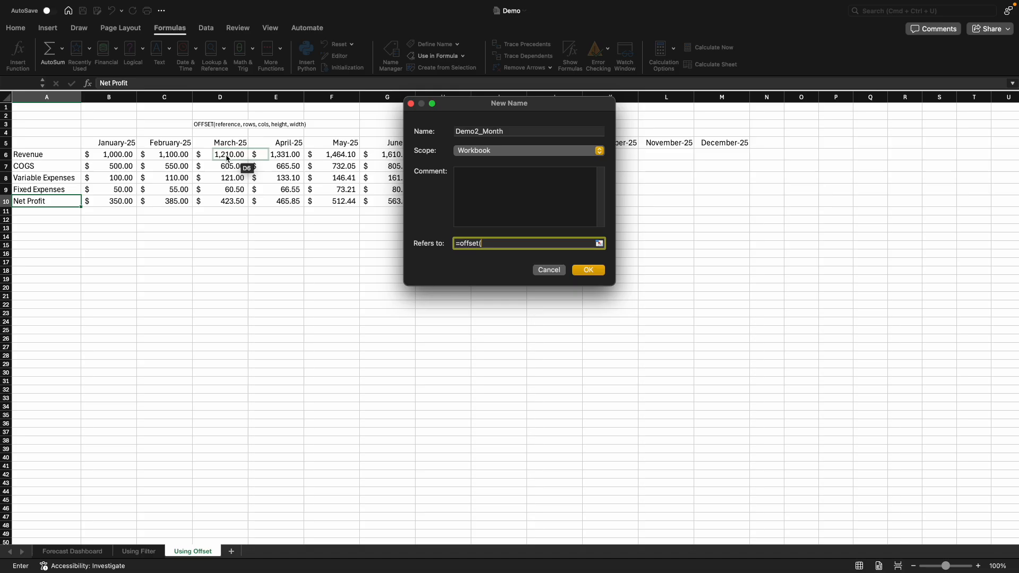
{"action": "left_click", "coordinate": [115, 147]}
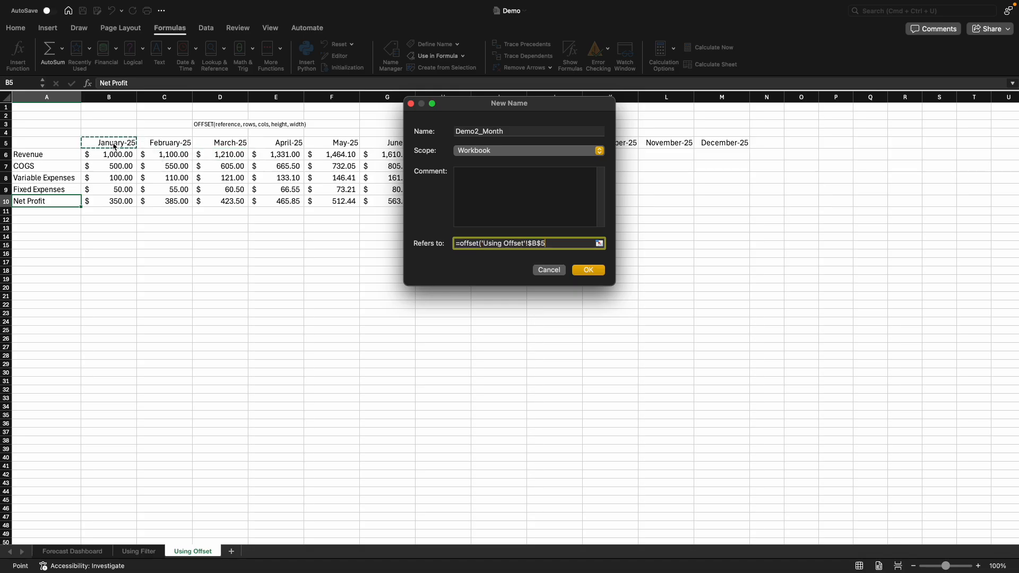
{"action": "type", "text": ","}
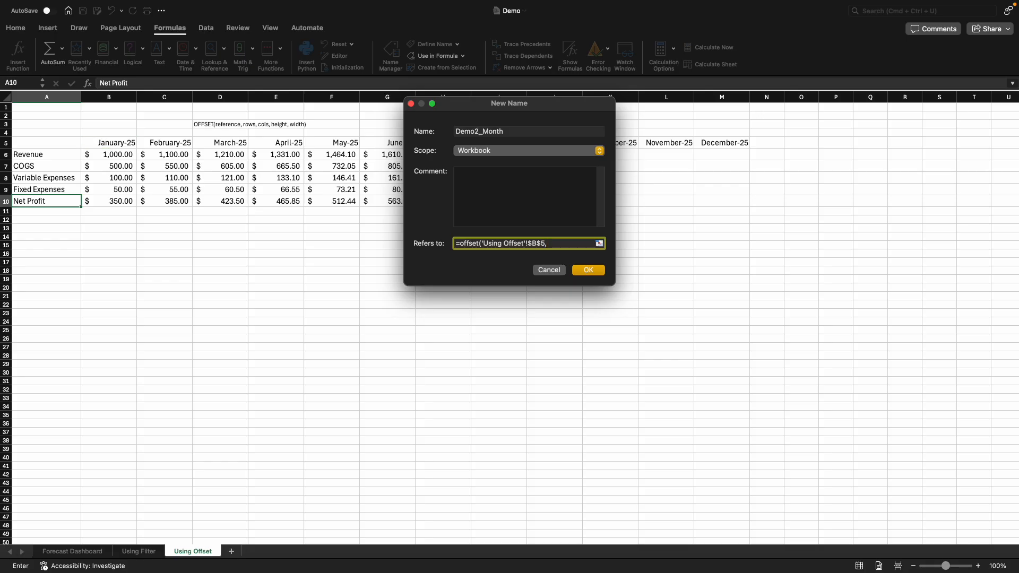
{"action": "type", "text": "0"}
{"action": "type", "text": ",0"}
{"action": "type", "text": "1"}
{"action": "type", "text": "1"}
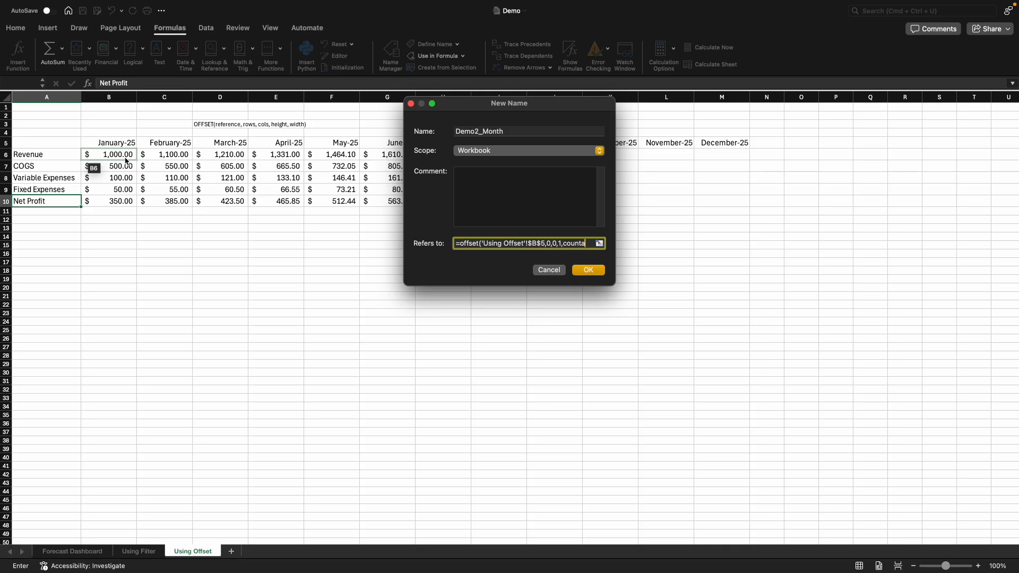
- Complete the OFFSET width with COUNTA over the Revenue row 'Using Offset'!$B$6:$M$6 and close both parentheses
{"action": "type", "text": "("}
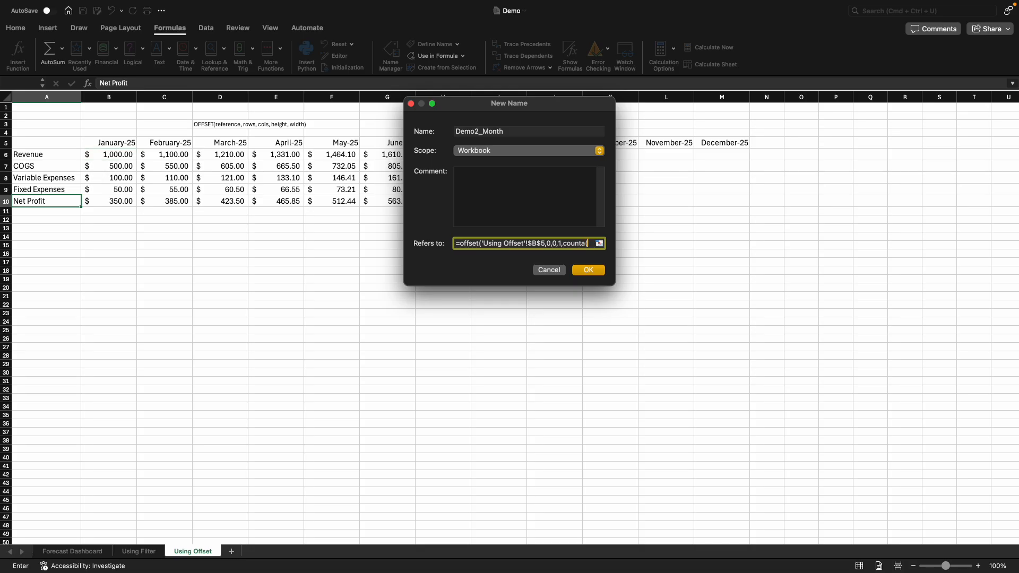
{"action": "left_click_drag", "start_coordinate": [117, 157], "coordinate": [729, 154]}
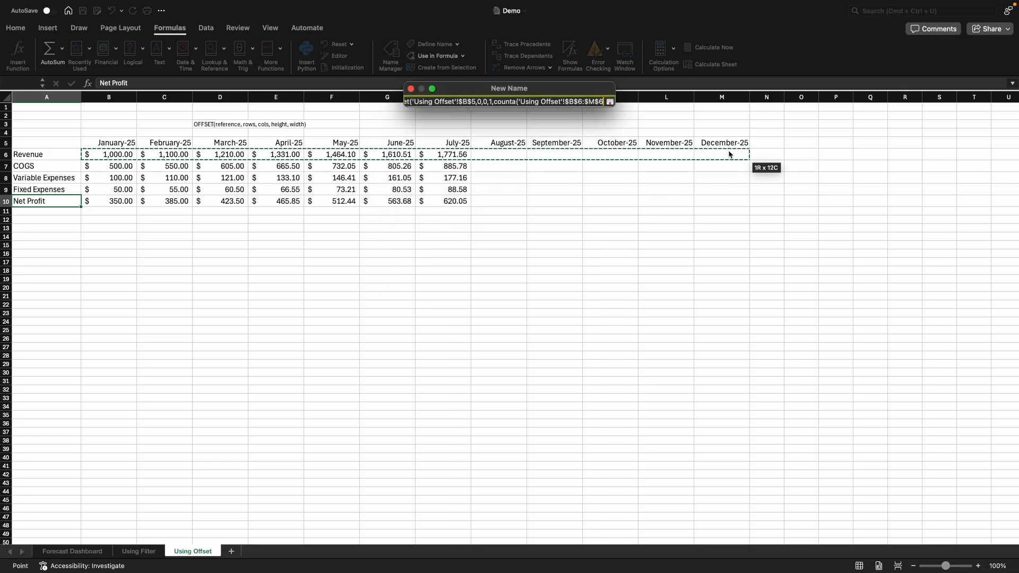
{"action": "left_click_drag", "start_coordinate": [729, 154], "coordinate": [729, 156]}
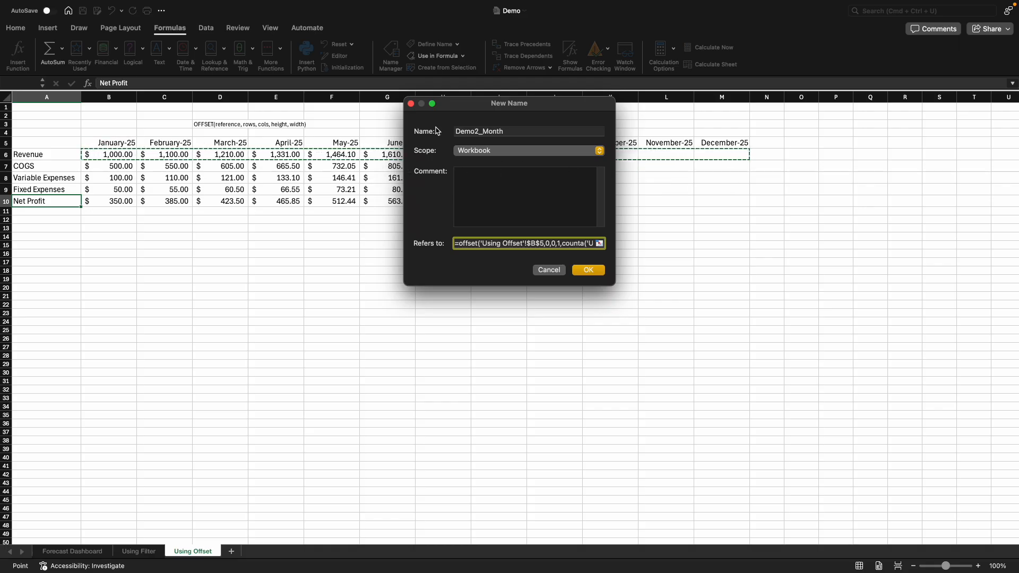
{"action": "left_click_drag", "start_coordinate": [469, 108], "coordinate": [441, 200]}
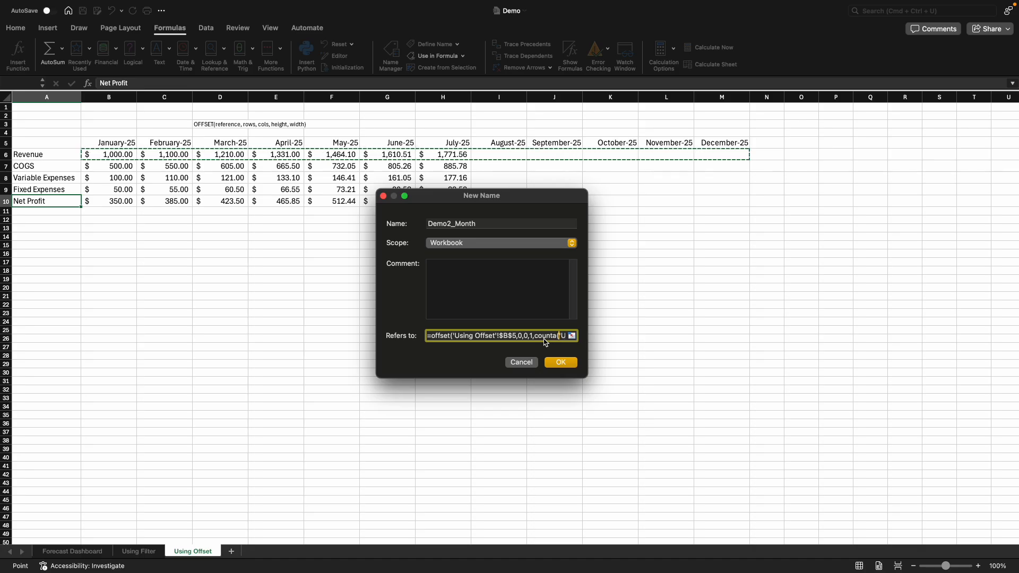
{"action": "left_click_drag", "start_coordinate": [542, 339], "coordinate": [587, 341]}
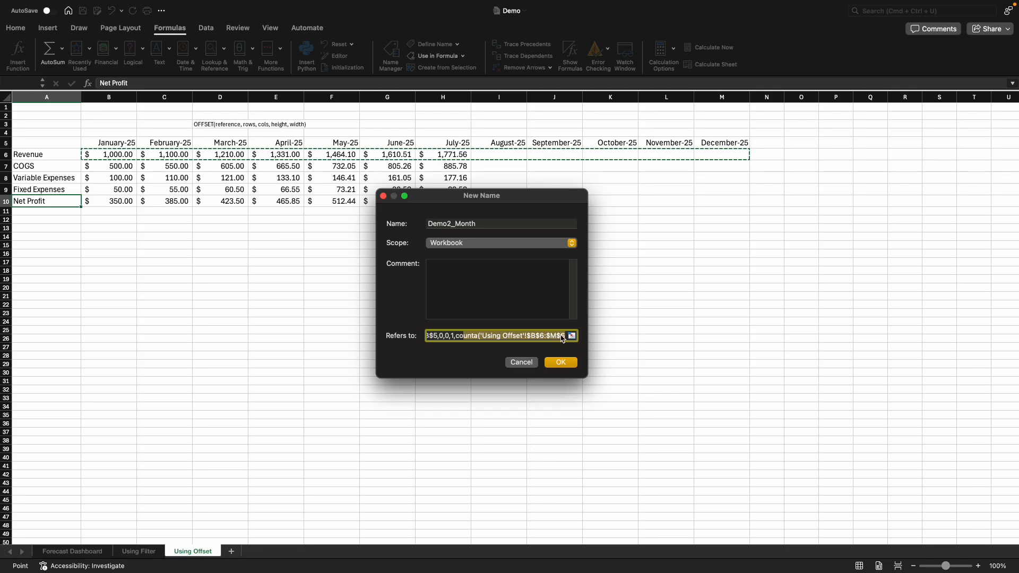
{"action": "left_click", "coordinate": [566, 340]}
{"action": "type", "text": "))"}
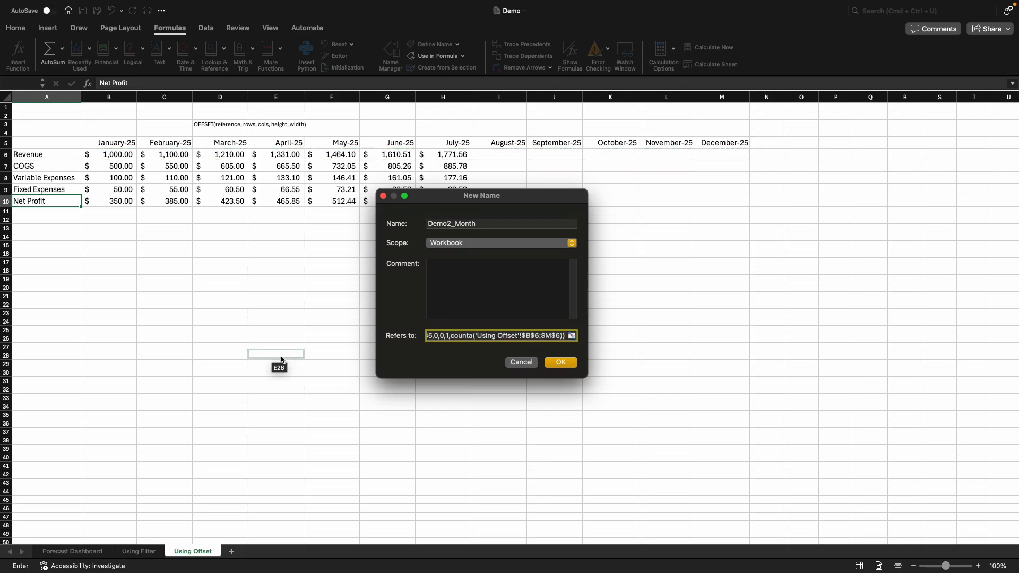
{"action": "left_click_drag", "start_coordinate": [485, 340], "coordinate": [412, 341]}
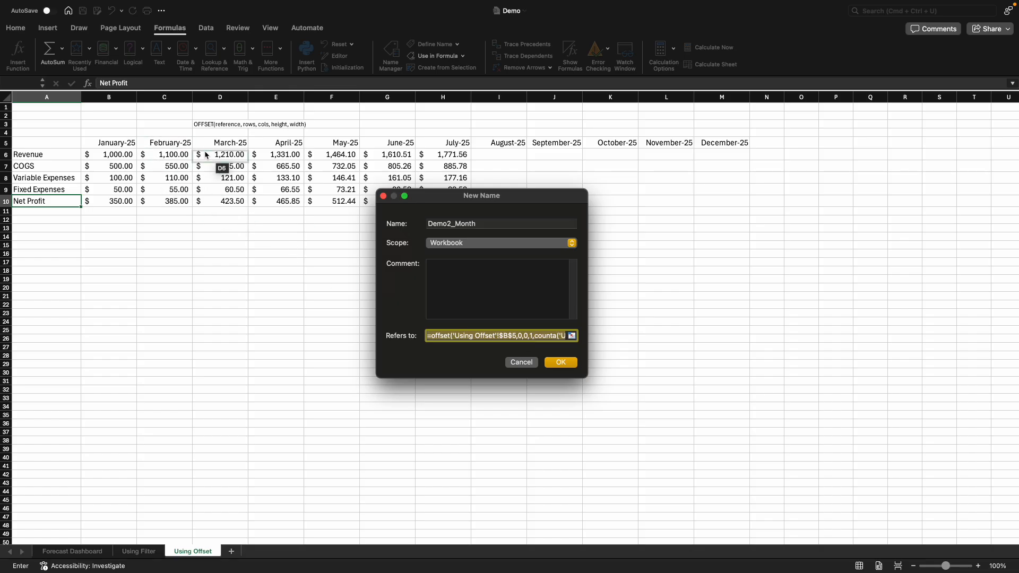
{"action": "mouse_move", "coordinate": [120, 147]}
{"action": "left_mouse_down"}
{"action": "mouse_move", "coordinate": [726, 143]}
{"action": "mouse_move", "coordinate": [283, 156]}
{"action": "mouse_move", "coordinate": [115, 145]}
{"action": "left_mouse_up"}
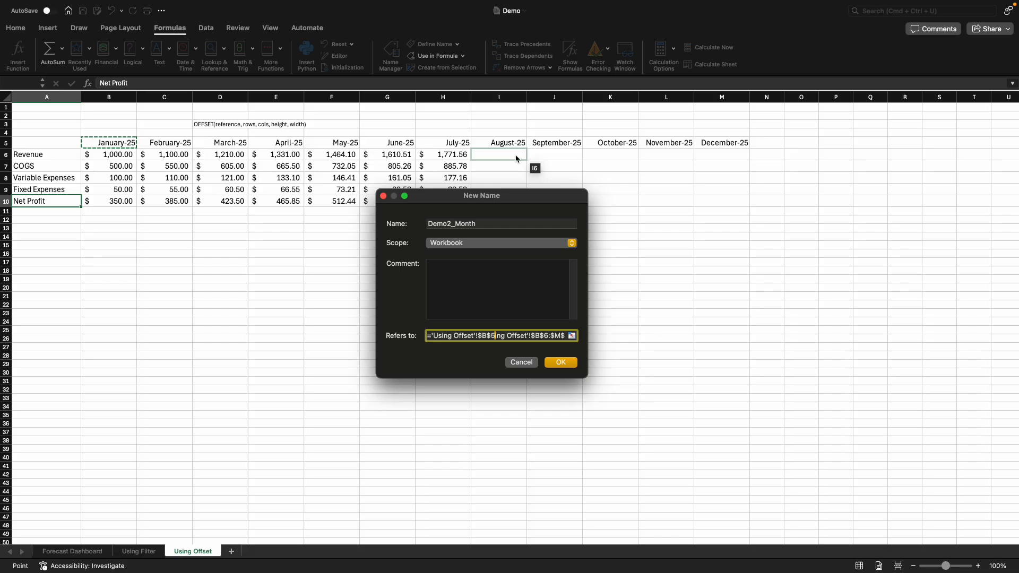
{"action": "left_click", "coordinate": [106, 155]}
{"action": "left_click_drag", "start_coordinate": [107, 155], "coordinate": [719, 161]}
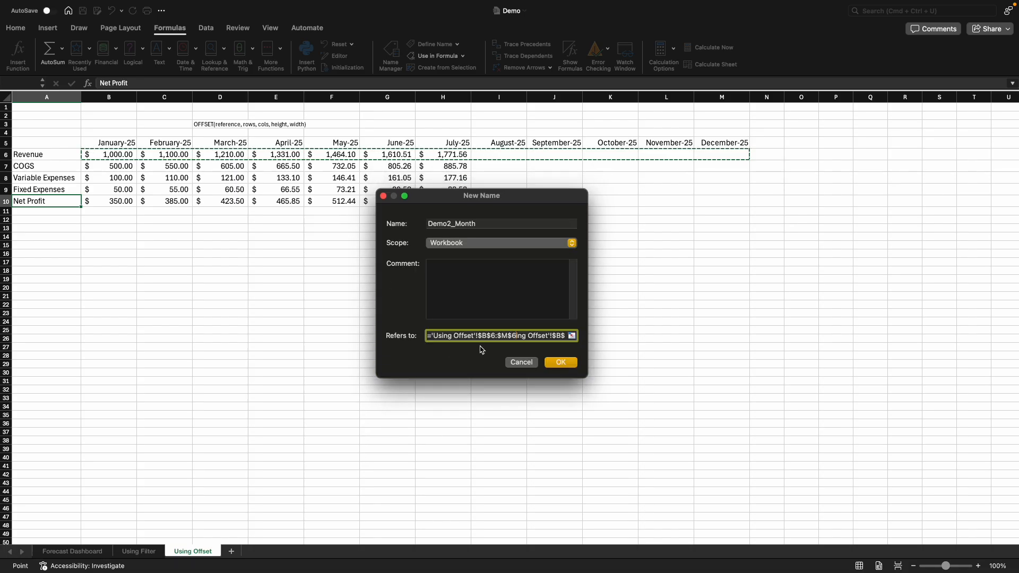
- Clear Demo2_Month's reference, enter =offset('Using Offset'!$B$5,0,0,1,counta('Using Offset'!$B$6:$M$6)) and save the name
{"action": "left_click_drag", "start_coordinate": [430, 338], "coordinate": [631, 340]}
{"action": "key", "text": "BackSpace"}
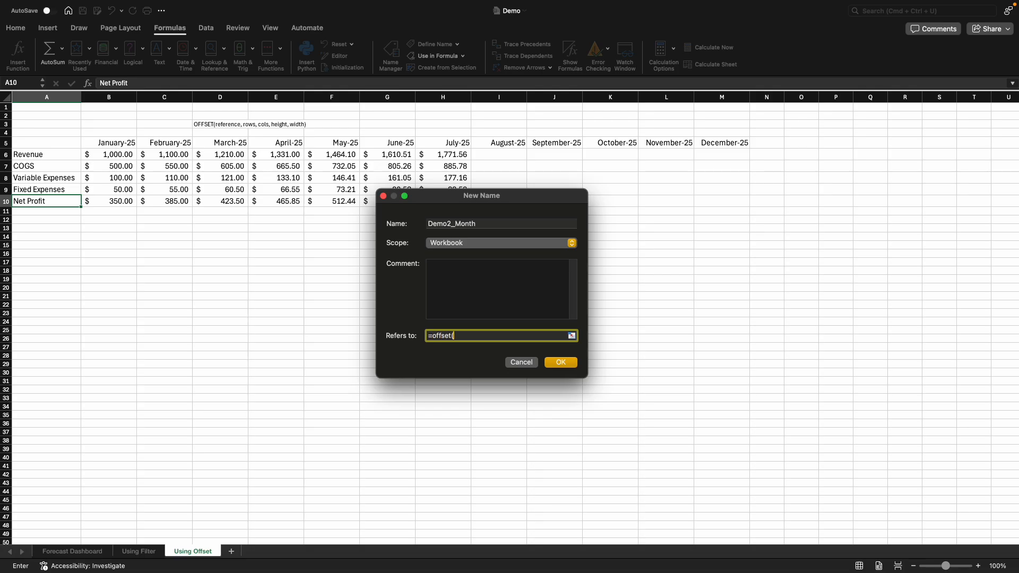
{"action": "left_click", "coordinate": [121, 144]}
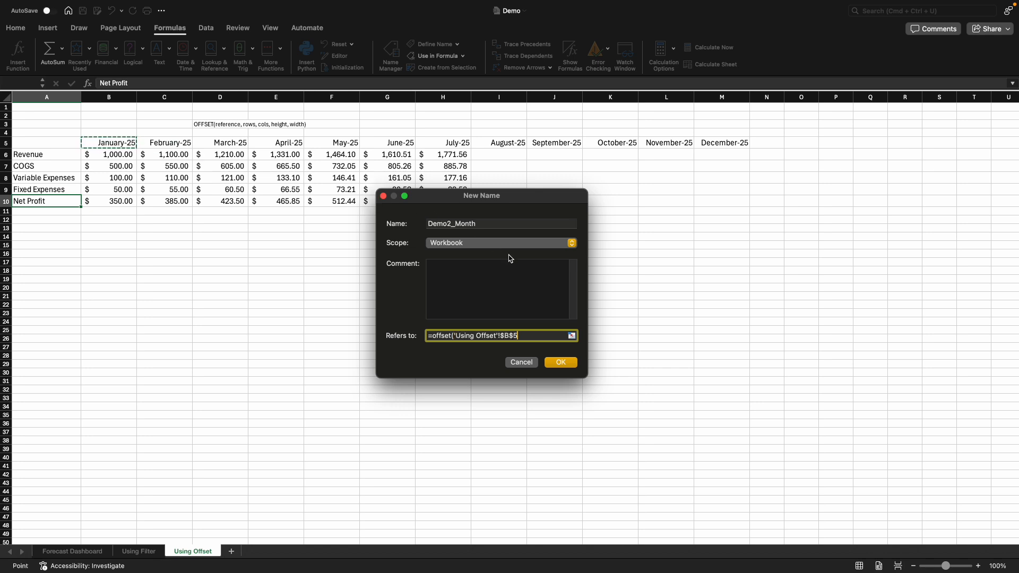
{"action": "type", "text": ",0,0,1,counta("}
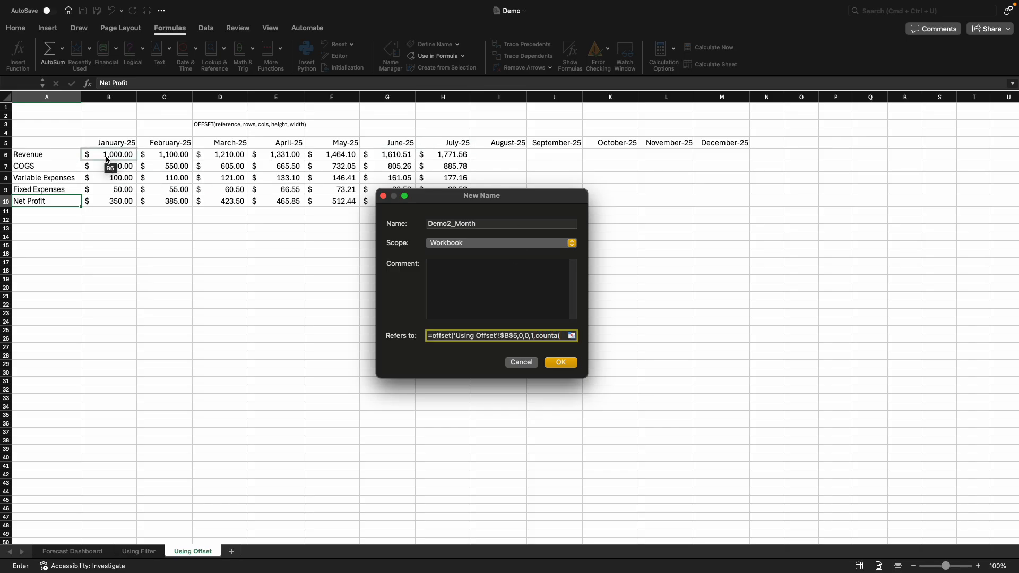
{"action": "left_click_drag", "start_coordinate": [108, 154], "coordinate": [703, 163]}
{"action": "type", "text": ")"}
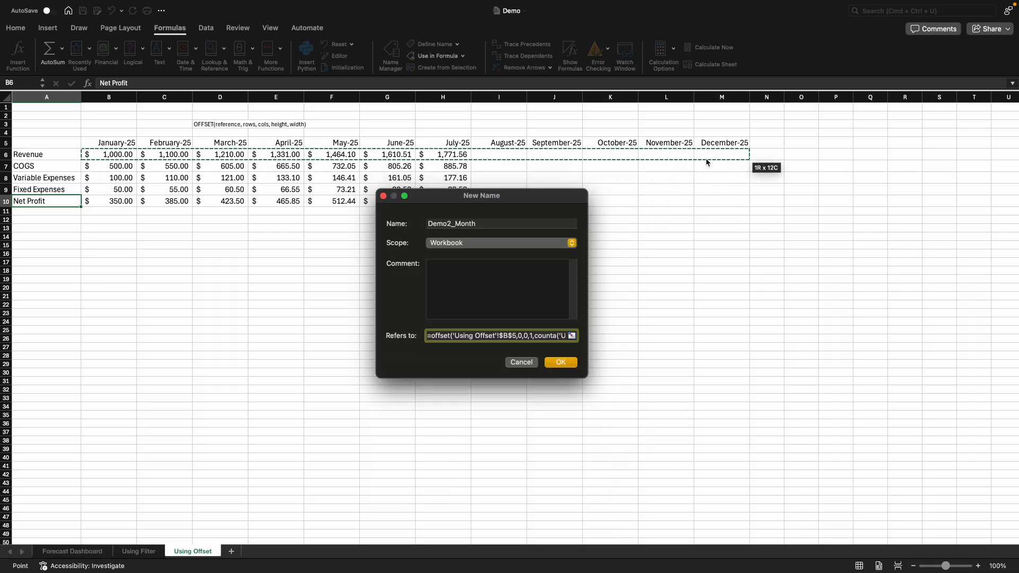
{"action": "type", "text": ")"}
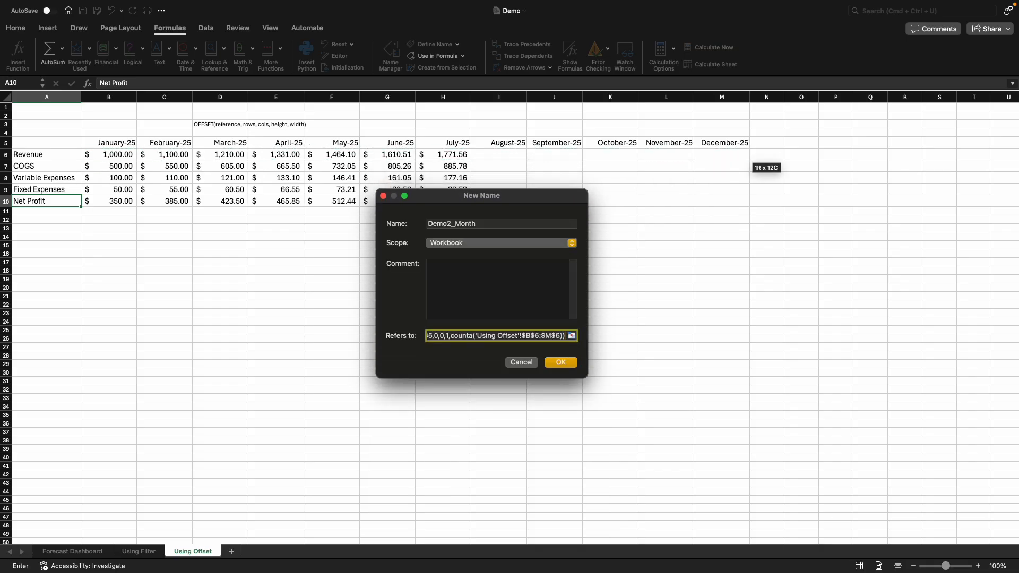
{"action": "left_click", "coordinate": [561, 365]}
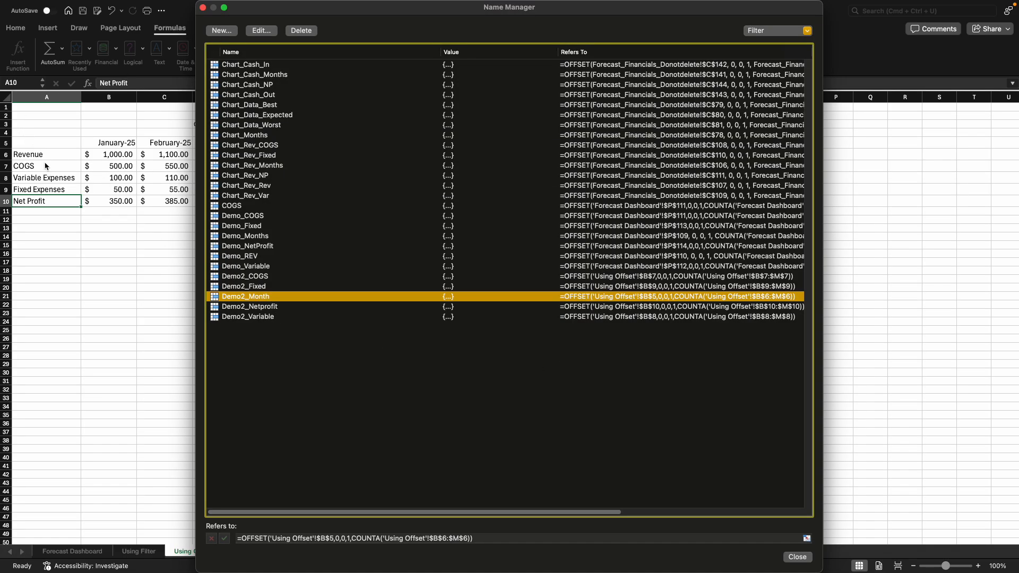
- Copy Demo2_Month's reference formula and paste it as the reference of a new name called Demo2_Rev
{"action": "left_click", "coordinate": [492, 537]}
{"action": "triple_click", "coordinate": [489, 540]}
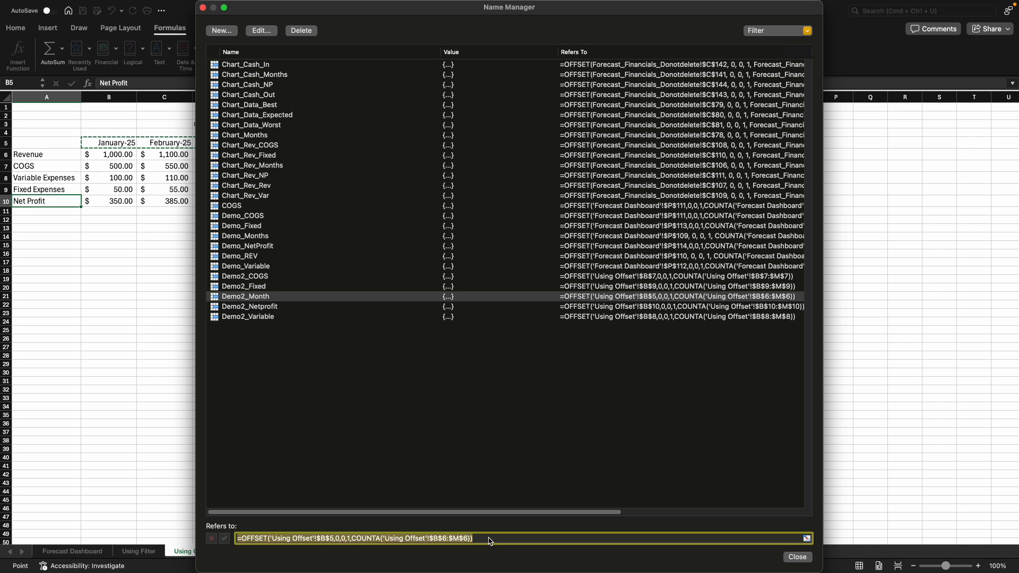
{"action": "key", "text": "super+c"}
{"action": "left_click", "coordinate": [222, 32]}
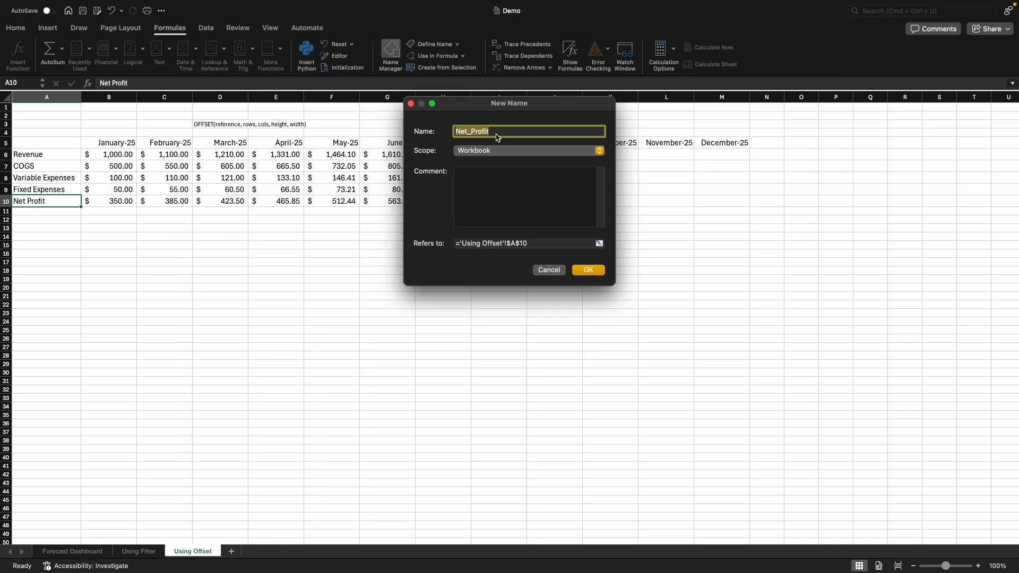
{"action": "type", "text": "Demo2_Rev"}
{"action": "left_click", "coordinate": [455, 245]}
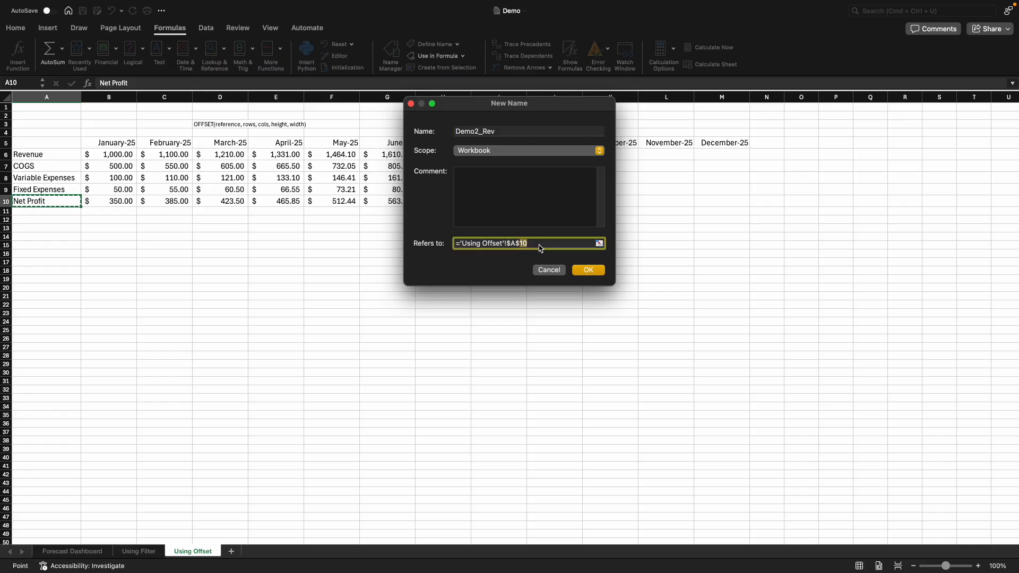
{"action": "key", "text": "super+v"}
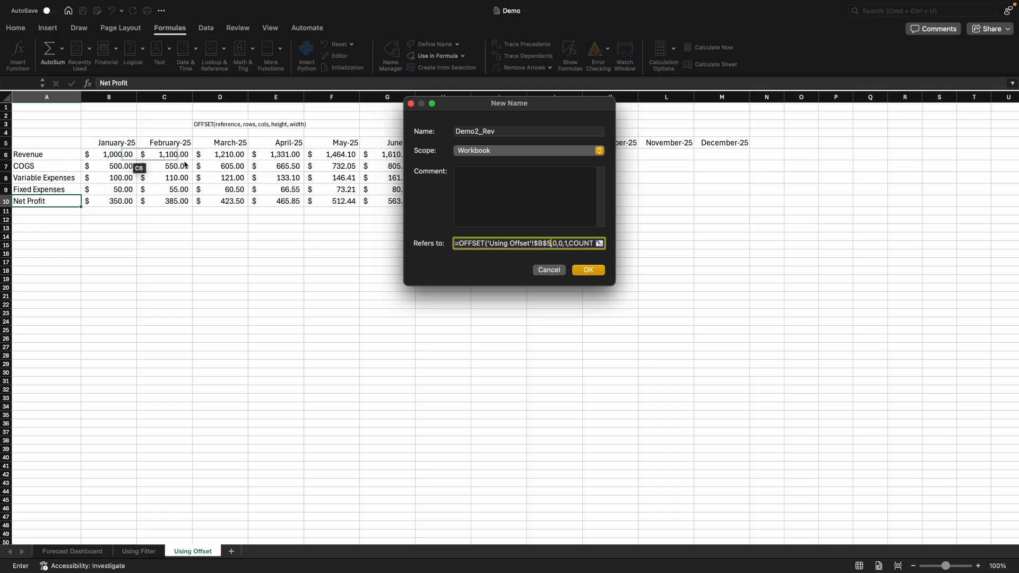
- Change Demo2_Rev's OFFSET starting cell to $B$6, check its COUNTA range and save the name
{"action": "key", "text": "BackSpace"}
{"action": "type", "text": "6"}
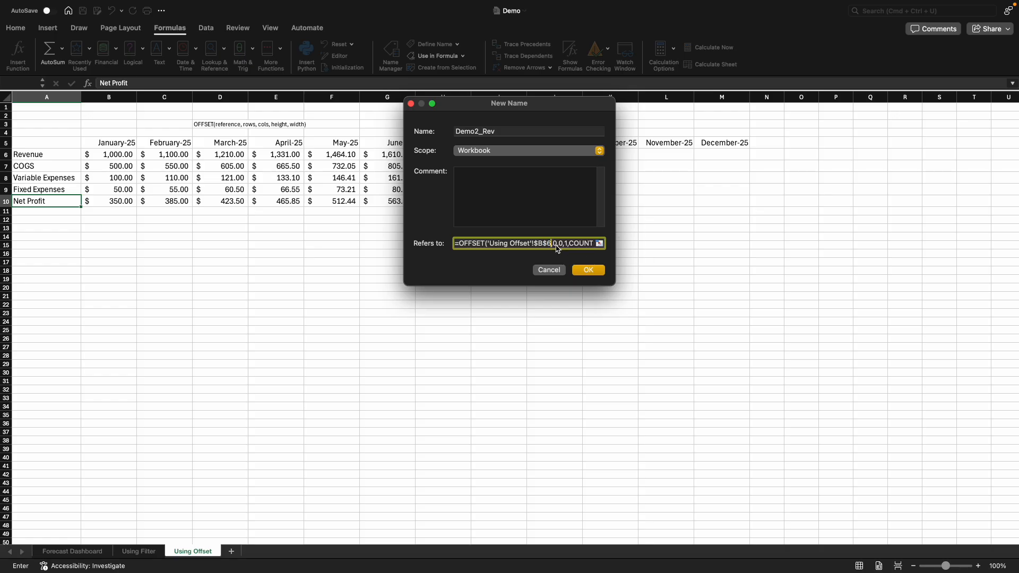
{"action": "left_click_drag", "start_coordinate": [569, 248], "coordinate": [609, 249]}
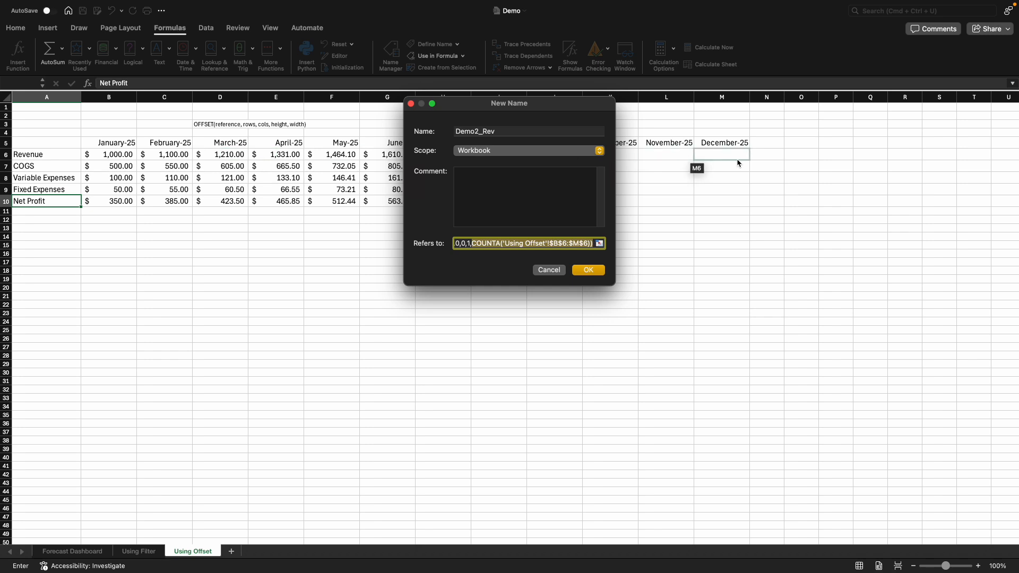
{"action": "left_click", "coordinate": [589, 270]}
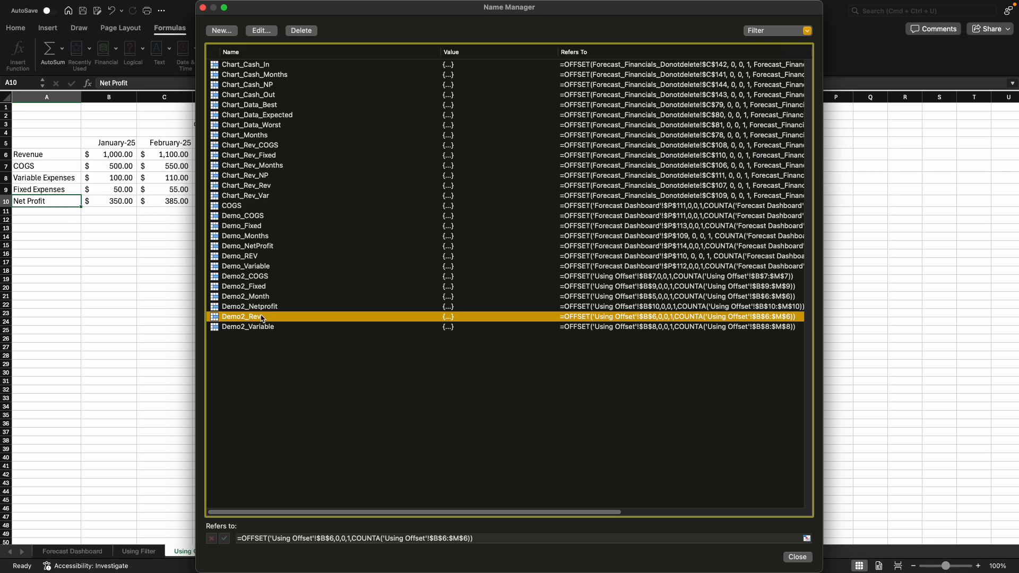
- Review the COUNTA part of the reference formulas in the existing names Demo2_COGS and Demo2_Variable
{"action": "double_click", "coordinate": [263, 277]}
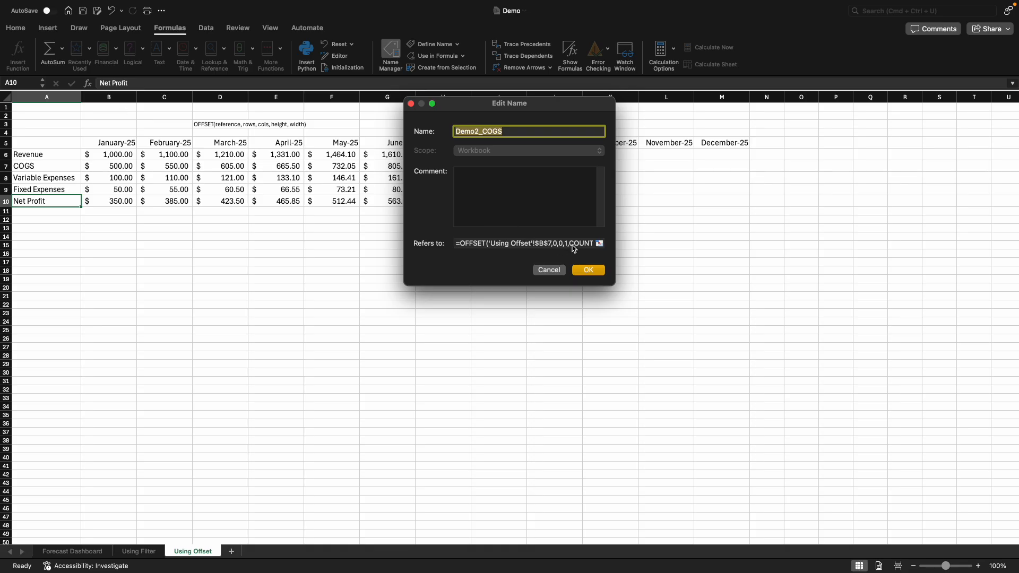
{"action": "left_click_drag", "start_coordinate": [574, 249], "coordinate": [624, 252]}
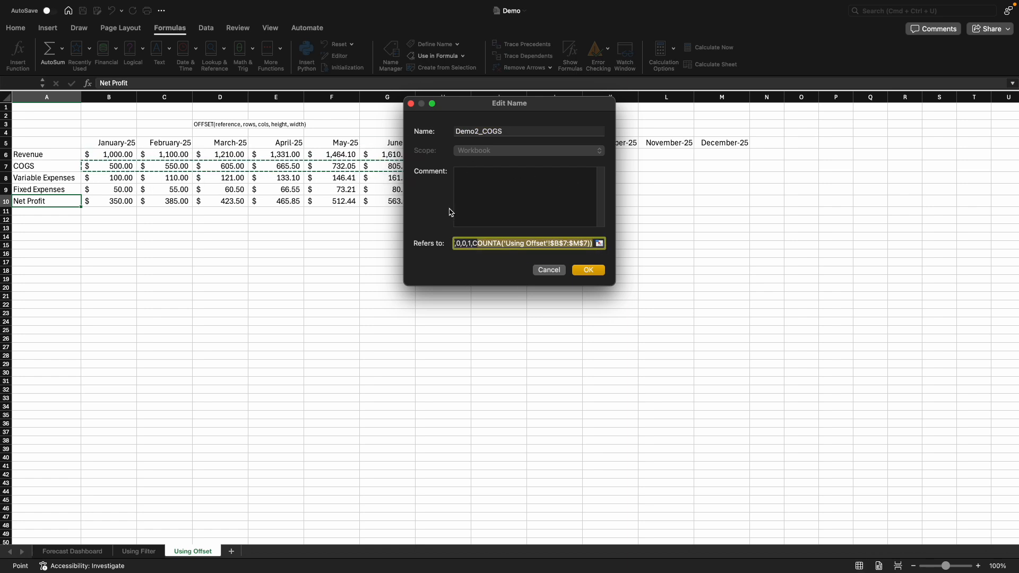
{"action": "left_click", "coordinate": [588, 270]}
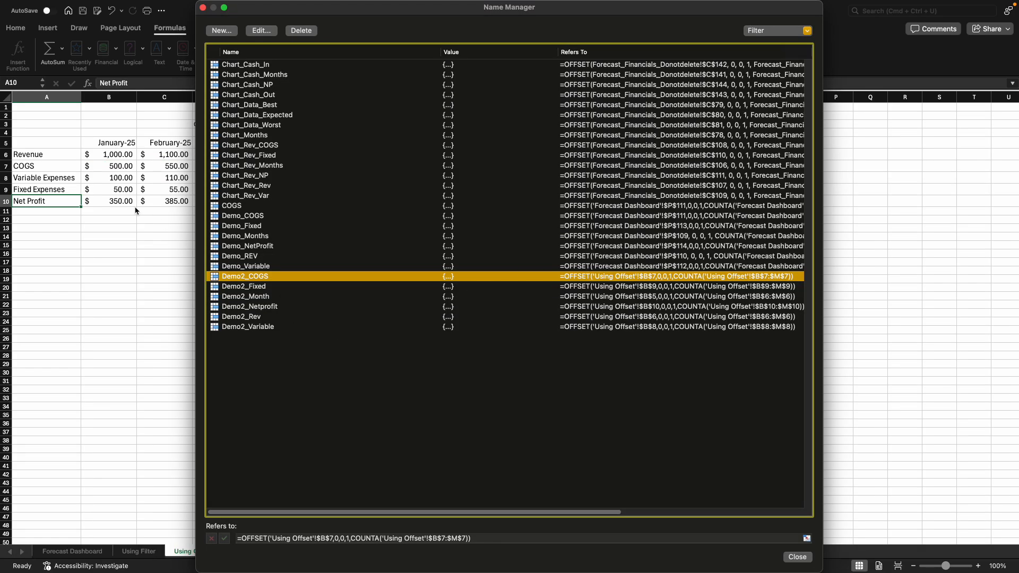
{"action": "double_click", "coordinate": [264, 327]}
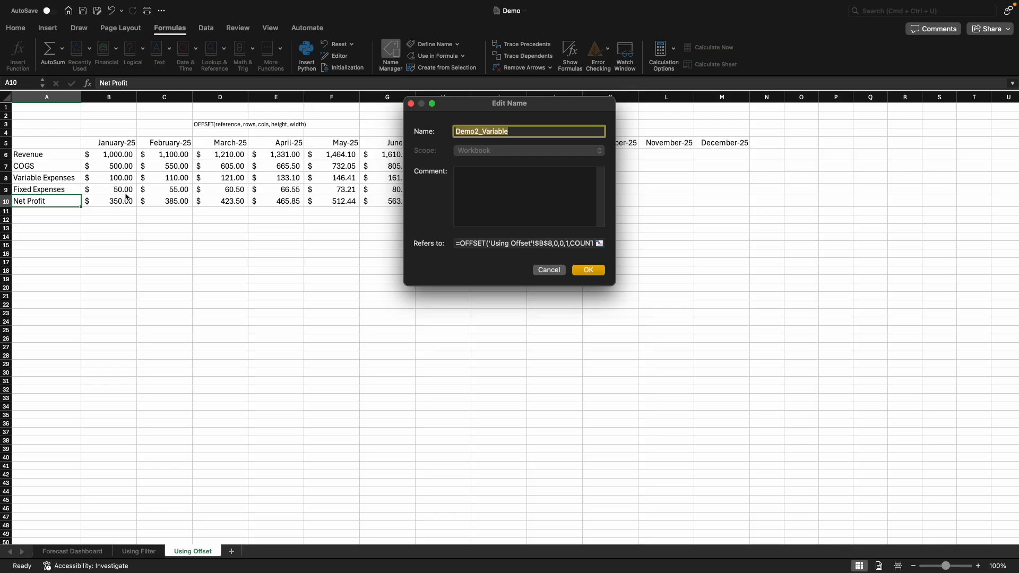
{"action": "left_click_drag", "start_coordinate": [570, 244], "coordinate": [631, 251]}
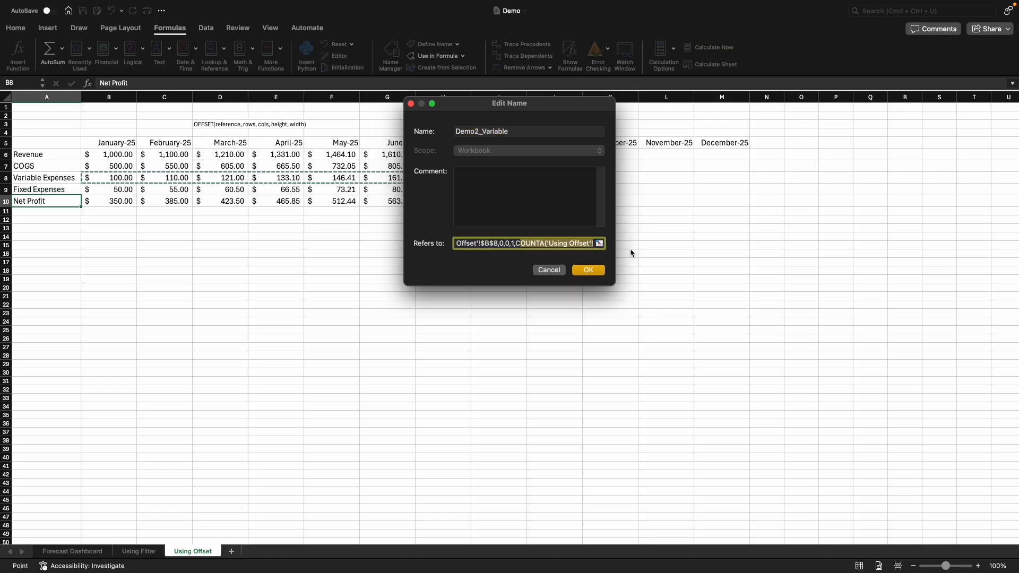
{"action": "left_click", "coordinate": [588, 270]}
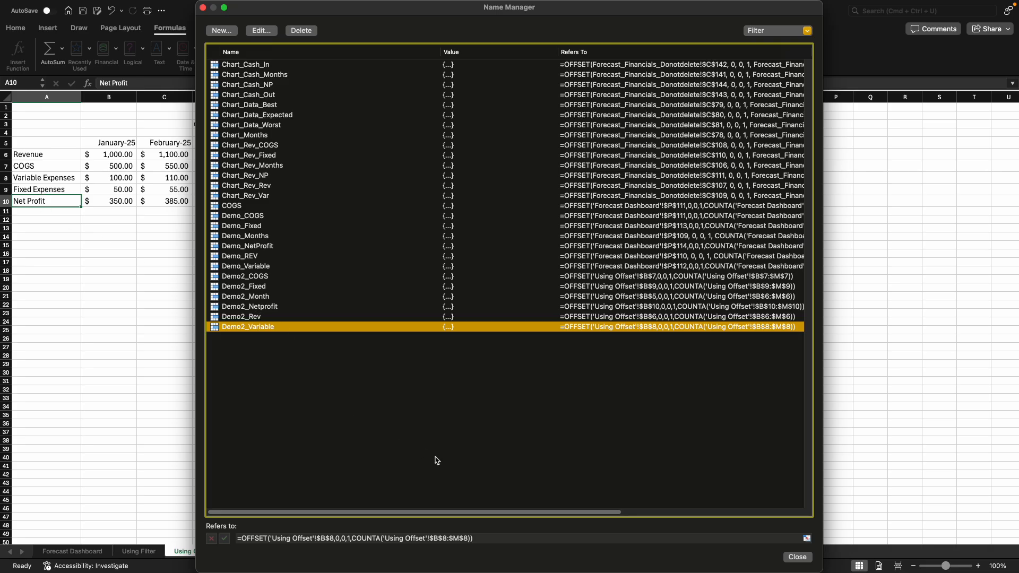
- Capture a screenshot of the Demo2 names and their reference formulas in the Name Manager, and open the capture
{"action": "key", "text": "super+shift+4"}
{"action": "left_click_drag", "start_coordinate": [200, 271], "coordinate": [805, 370]}
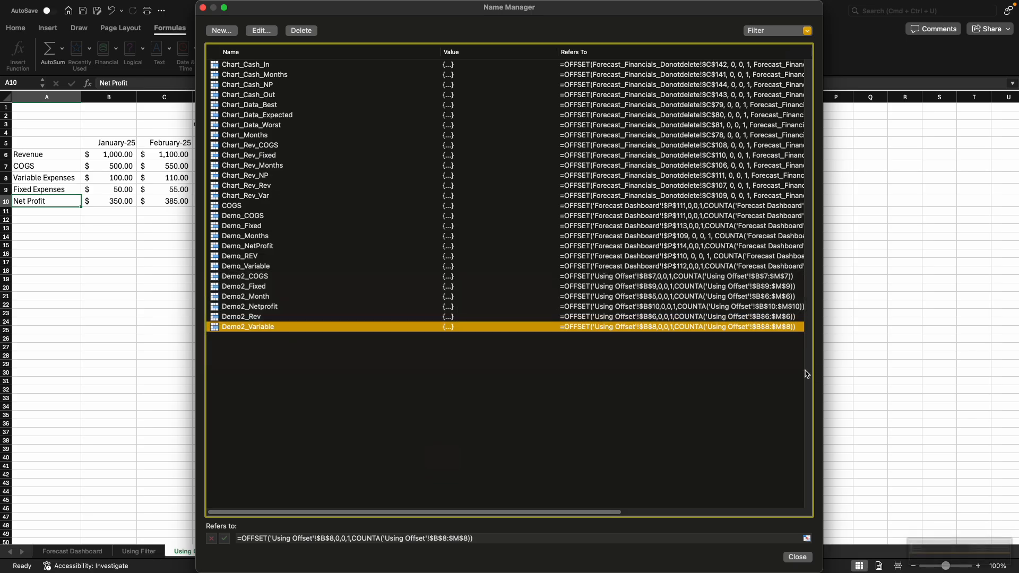
{"action": "left_click", "coordinate": [944, 561]}
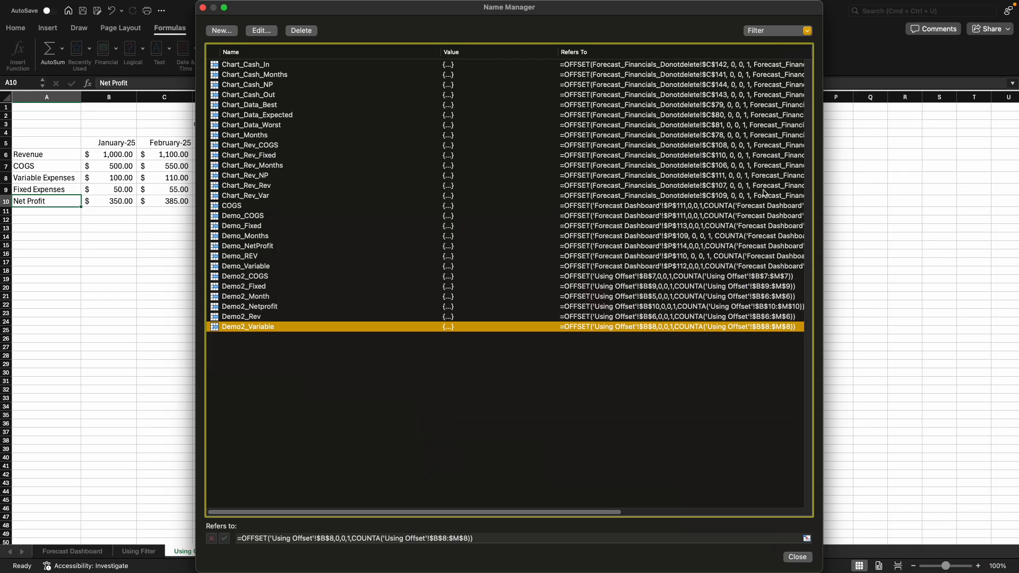
- Close the Name Manager and paste the captured image of the Demo2 names into the sheet, placing it from column J, row 13
{"action": "left_click_drag", "start_coordinate": [602, 12], "coordinate": [410, 48]}
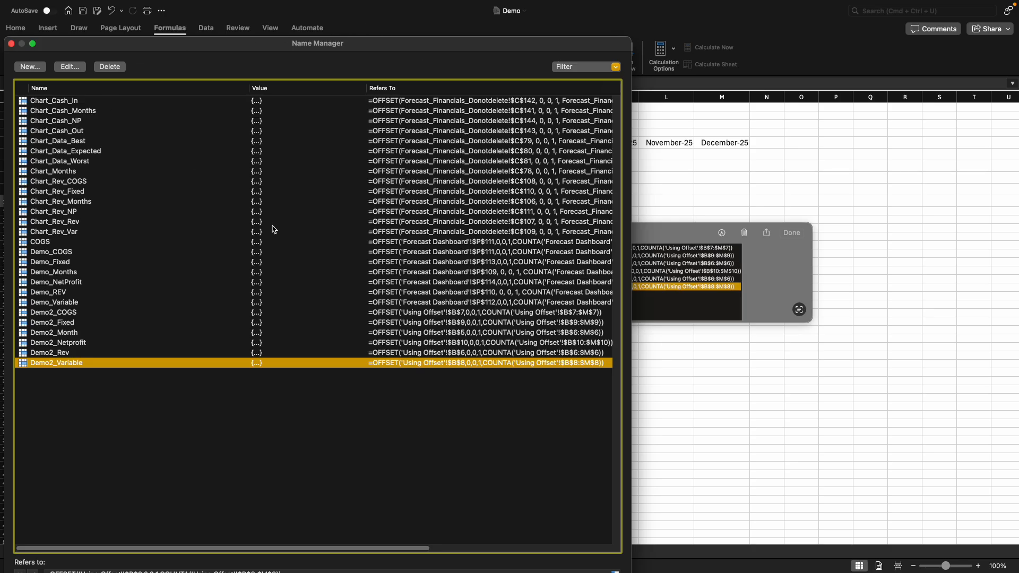
{"action": "double_click", "coordinate": [461, 43]}
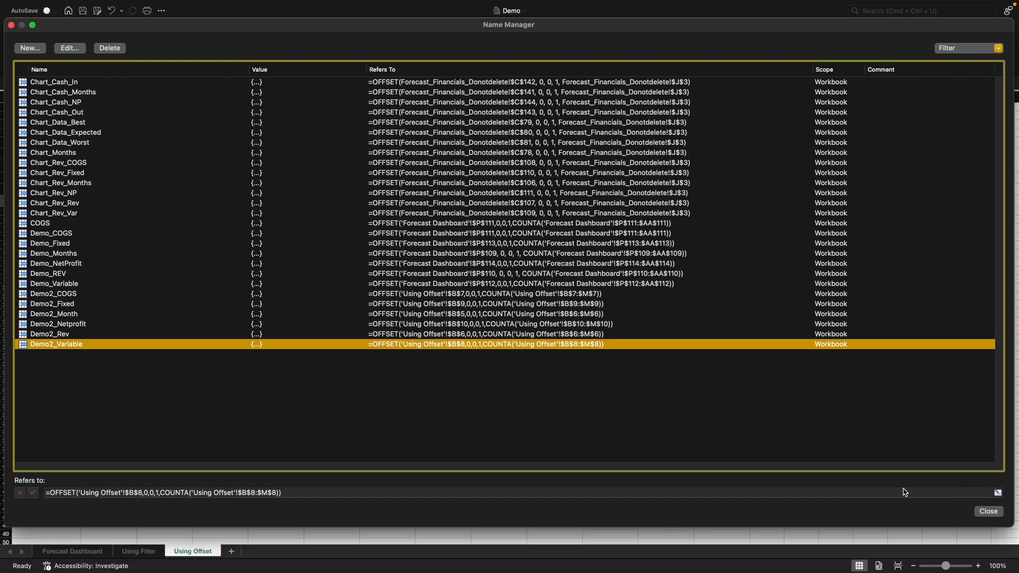
{"action": "left_click", "coordinate": [987, 511]}
{"action": "right_click", "coordinate": [423, 265]}
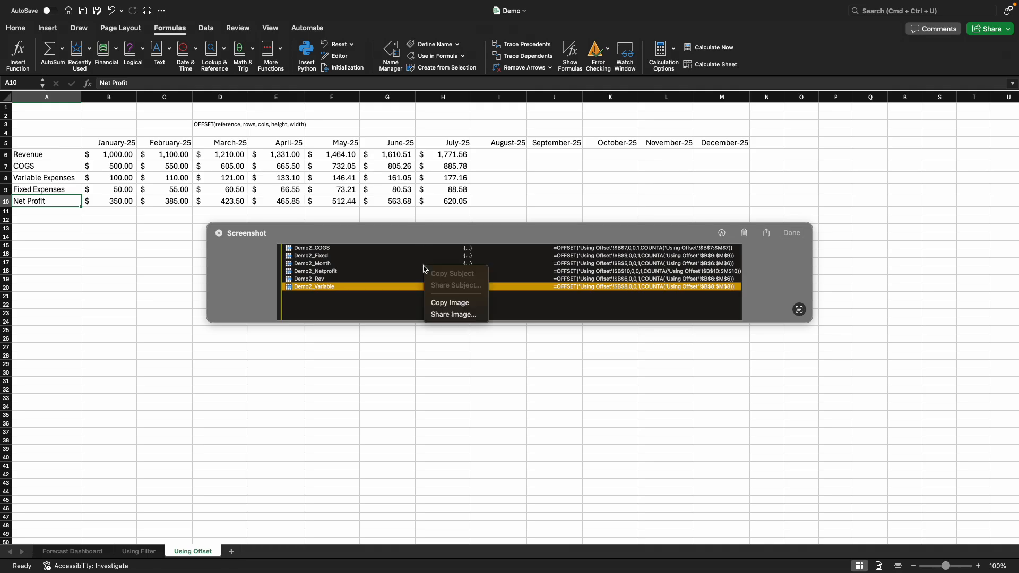
{"action": "left_click", "coordinate": [443, 303]}
{"action": "left_click", "coordinate": [714, 192]}
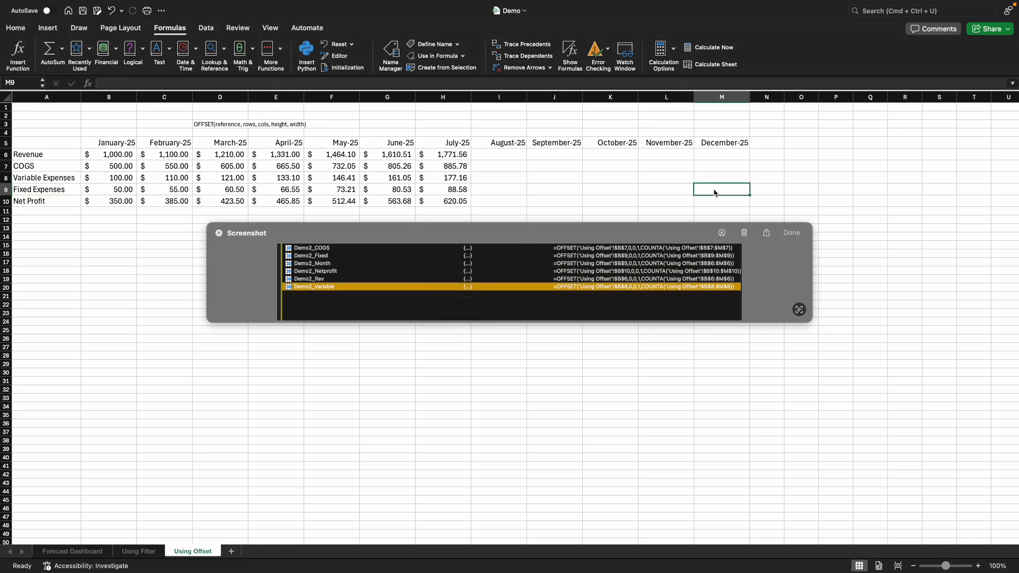
{"action": "key", "text": "super+v"}
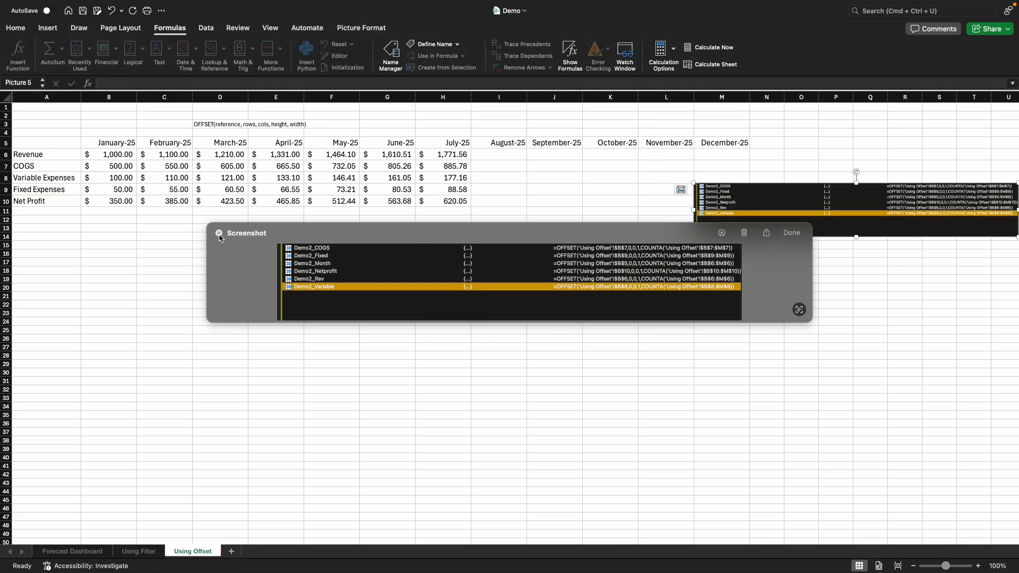
{"action": "left_click_drag", "start_coordinate": [782, 194], "coordinate": [652, 238]}
{"action": "left_click", "coordinate": [545, 363]}
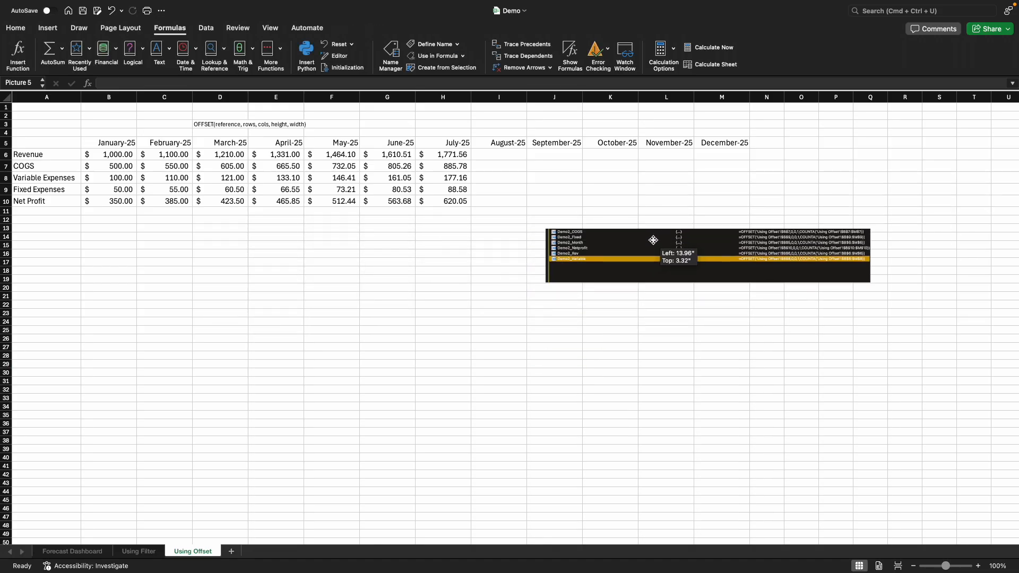
{"action": "left_click", "coordinate": [597, 341]}
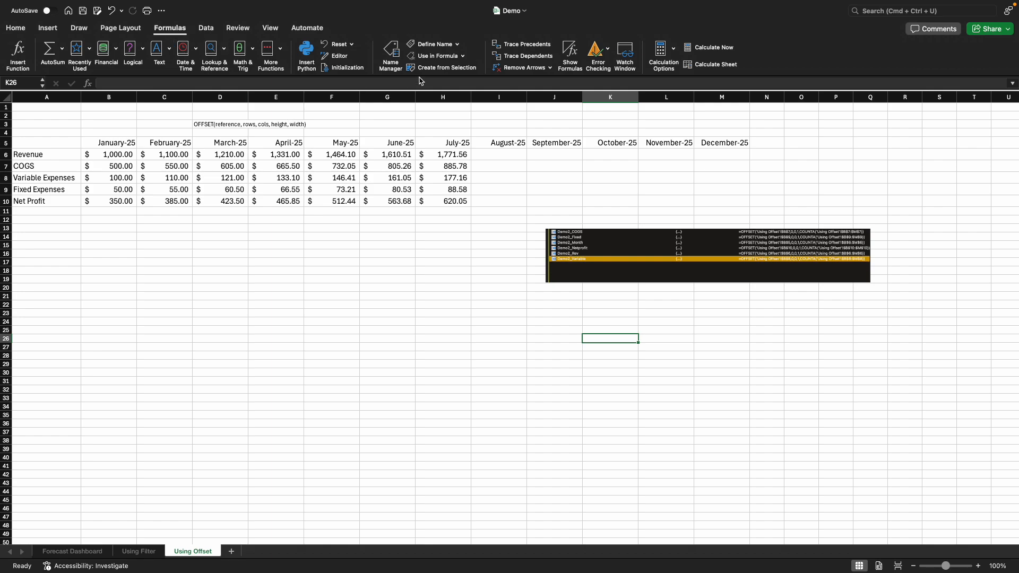
- Review the full list of defined names and their references in the Name Manager, and close it
{"action": "left_click", "coordinate": [391, 54]}
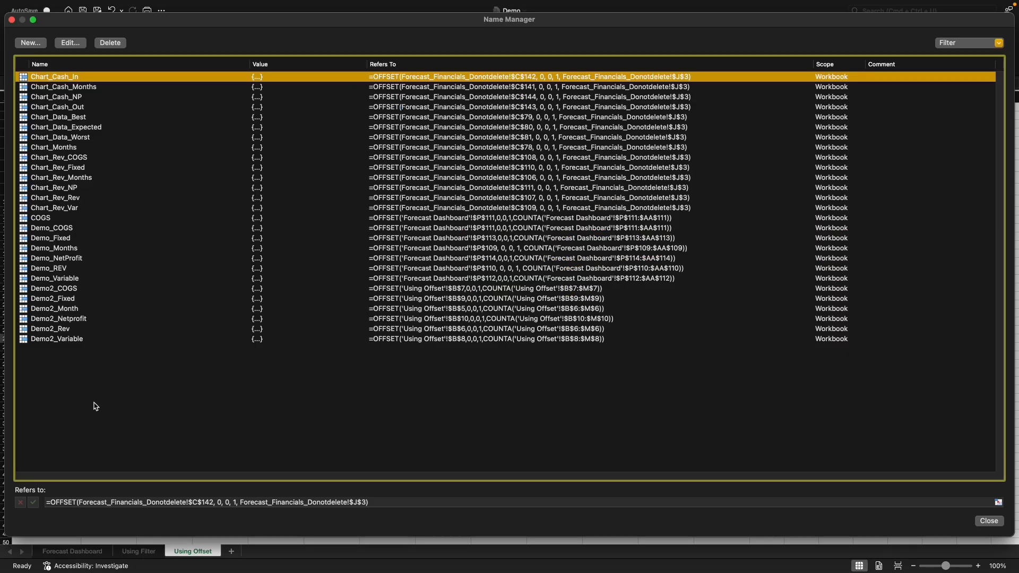
{"action": "left_click", "coordinate": [987, 520]}
{"action": "left_click", "coordinate": [590, 244]}
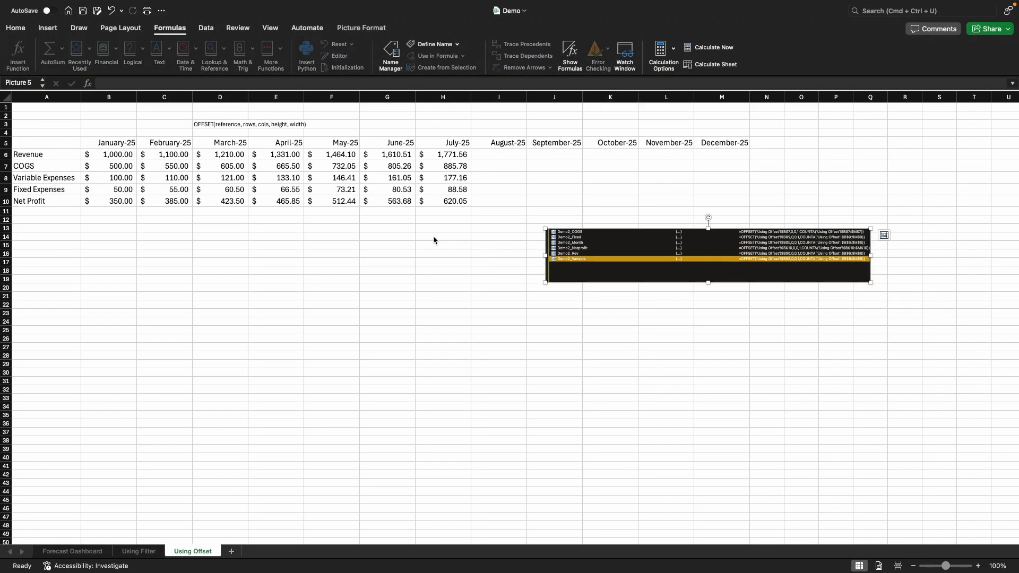
- Insert a stacked column chart from the monthly financial table in A5:M10
{"action": "left_click_drag", "start_coordinate": [37, 145], "coordinate": [721, 206]}
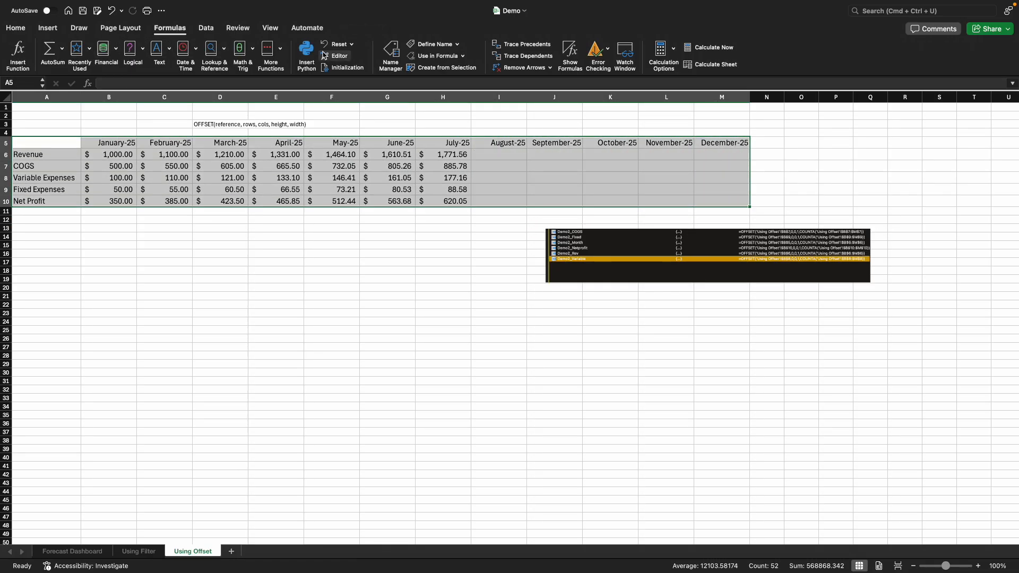
{"action": "left_click", "coordinate": [48, 28]}
{"action": "left_click", "coordinate": [388, 49]}
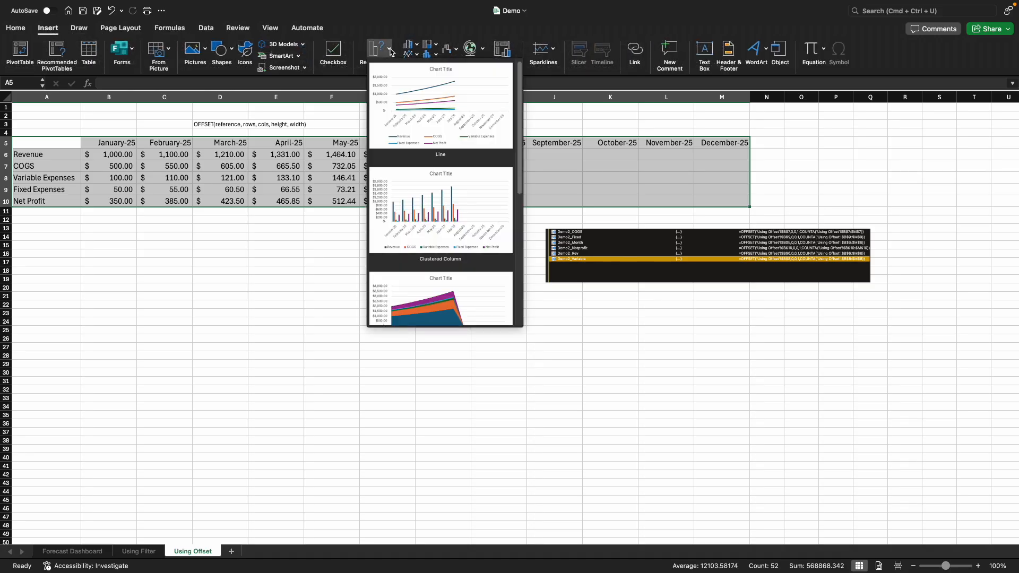
{"action": "scroll", "coordinate": [418, 260], "scroll_direction": "down", "scroll_amount": 3}
{"action": "scroll", "coordinate": [418, 260], "scroll_direction": "down", "scroll_amount": 2}
{"action": "left_click", "coordinate": [443, 217]}
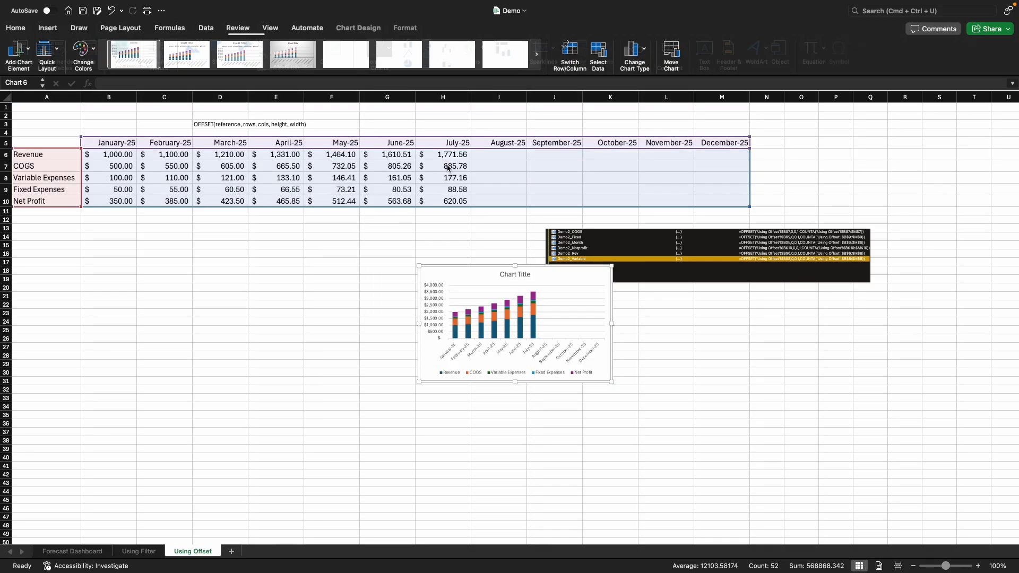
- Enlarge the new chart and place it directly below the data table, spanning about columns B to I and rows 12 to 37
{"action": "left_click_drag", "start_coordinate": [573, 273], "coordinate": [285, 267]}
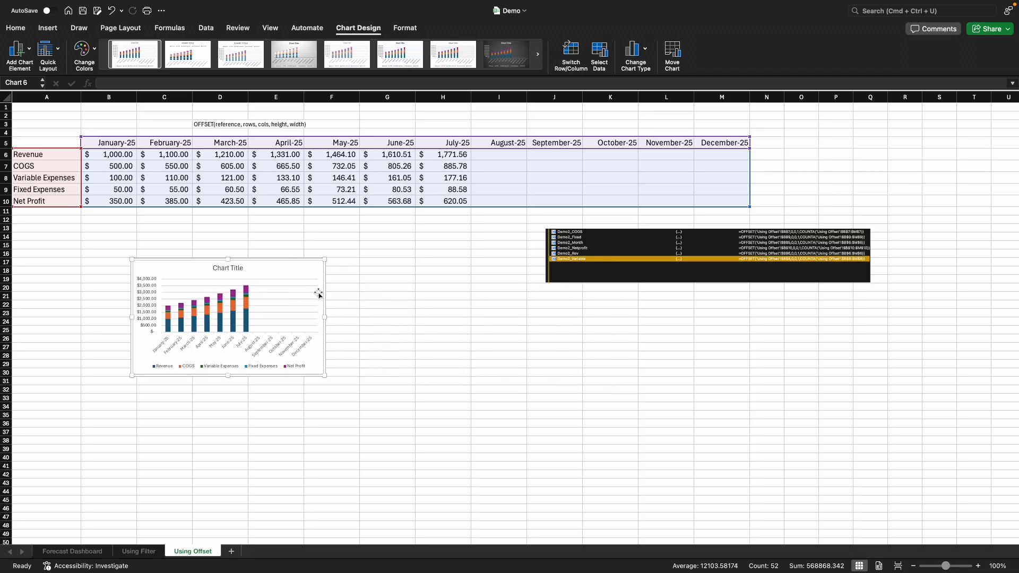
{"action": "left_click_drag", "start_coordinate": [330, 315], "coordinate": [514, 316]}
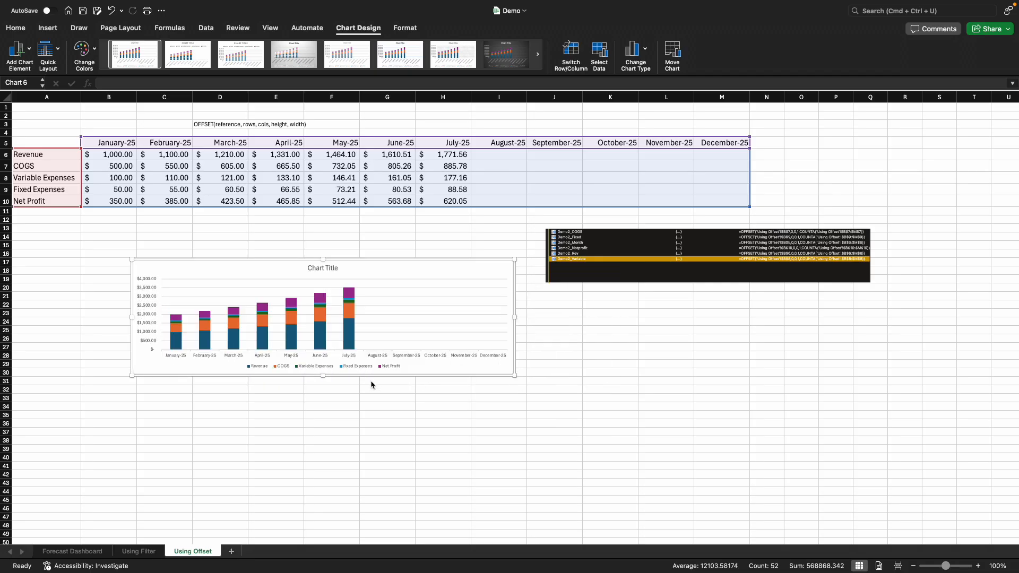
{"action": "left_click_drag", "start_coordinate": [323, 376], "coordinate": [320, 484]}
{"action": "left_click_drag", "start_coordinate": [387, 261], "coordinate": [382, 230]}
{"action": "left_click", "coordinate": [540, 321]}
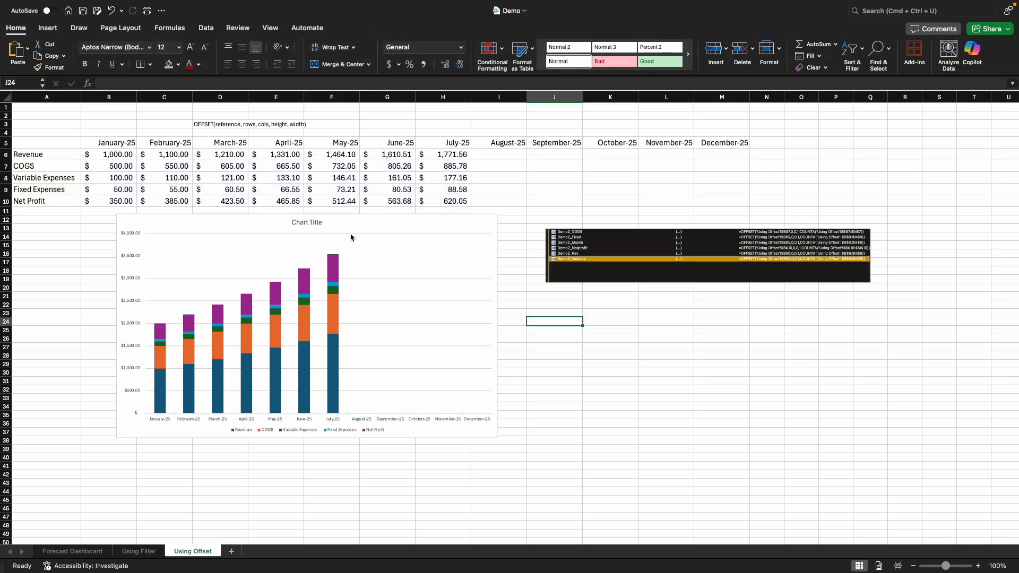
- Open the chart's data source settings and position the dialog clear of the pasted image of the Demo2 names
{"action": "left_click", "coordinate": [336, 276]}
{"action": "right_click", "coordinate": [337, 273]}
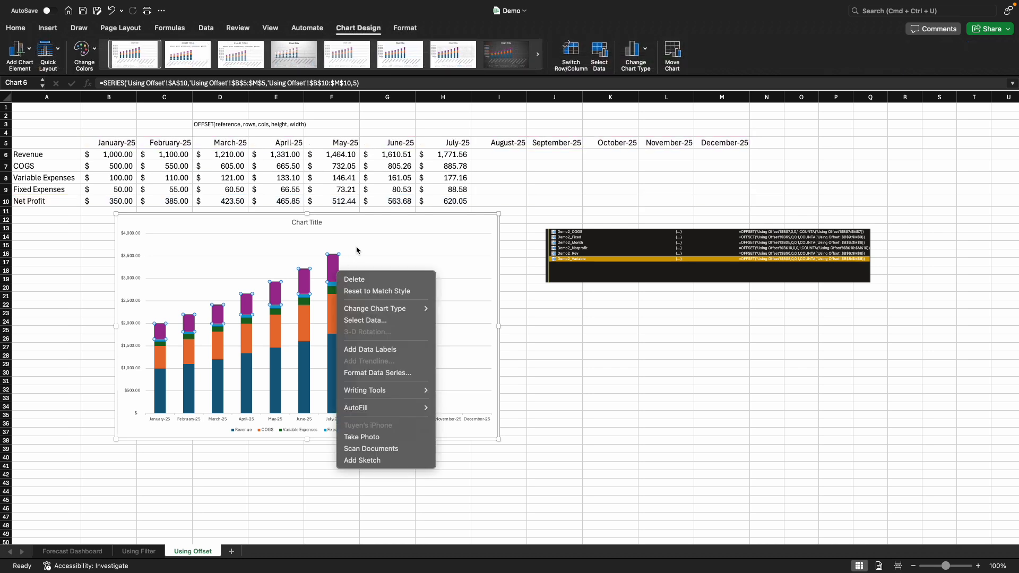
{"action": "right_click", "coordinate": [333, 266]}
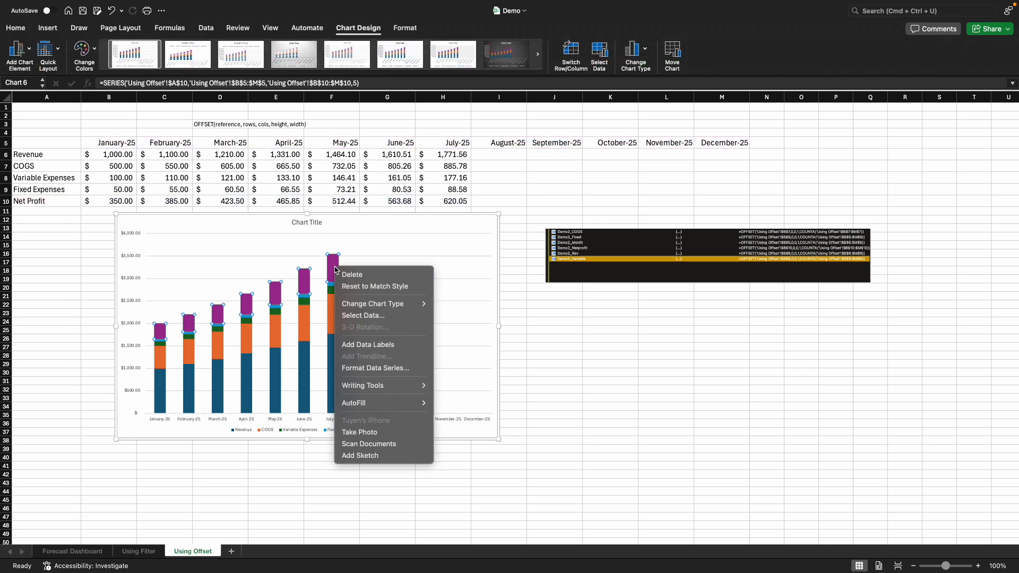
{"action": "left_click", "coordinate": [360, 315]}
{"action": "left_click_drag", "start_coordinate": [518, 85], "coordinate": [390, 105]}
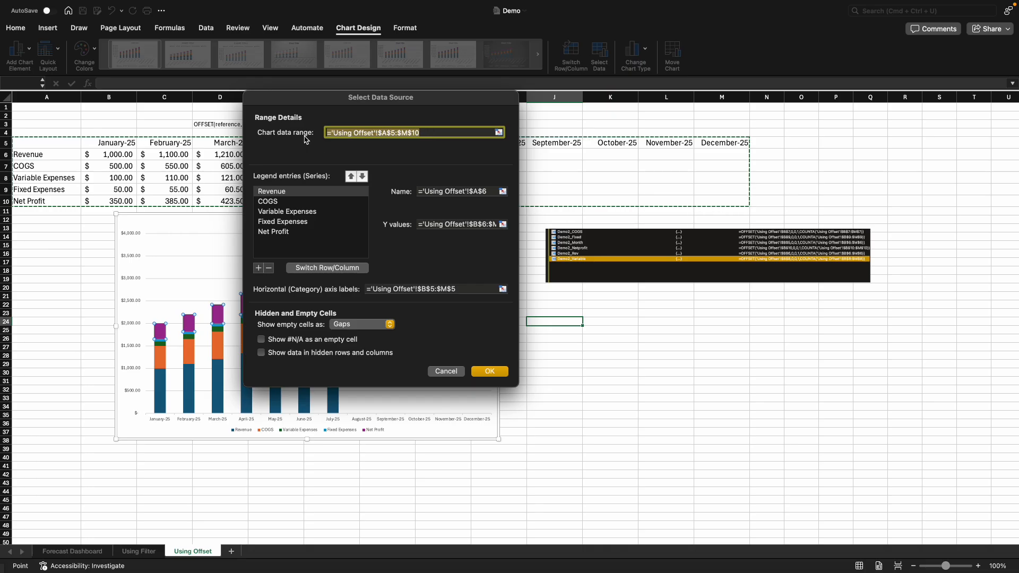
{"action": "left_click_drag", "start_coordinate": [345, 101], "coordinate": [399, 184]}
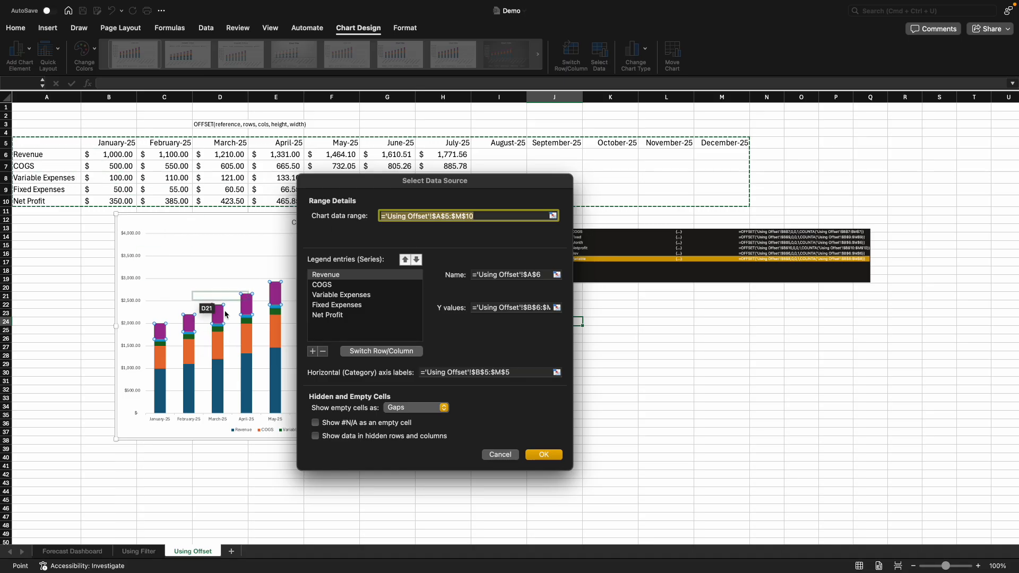
{"action": "left_click_drag", "start_coordinate": [434, 184], "coordinate": [409, 132]}
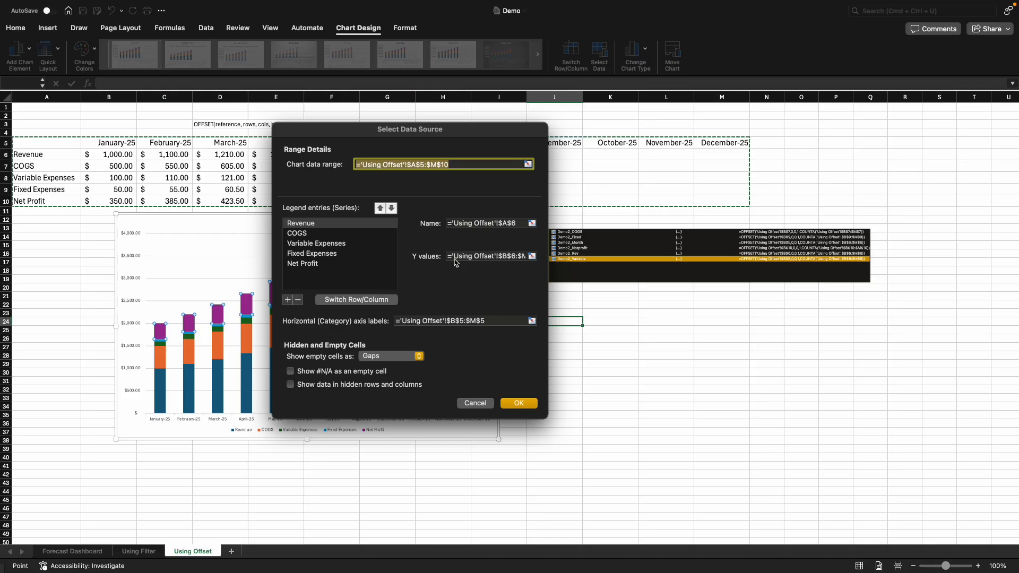
{"action": "left_click_drag", "start_coordinate": [462, 132], "coordinate": [353, 155]}
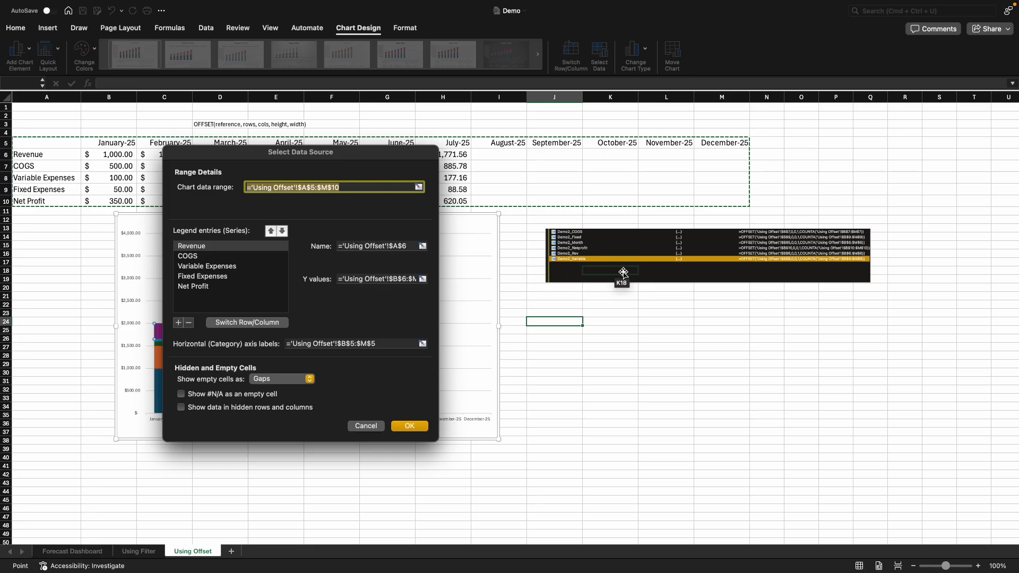
- Set the Revenue series' Y values to =Demo.xlsx!Demo2_Rev
{"action": "left_click", "coordinate": [344, 284]}
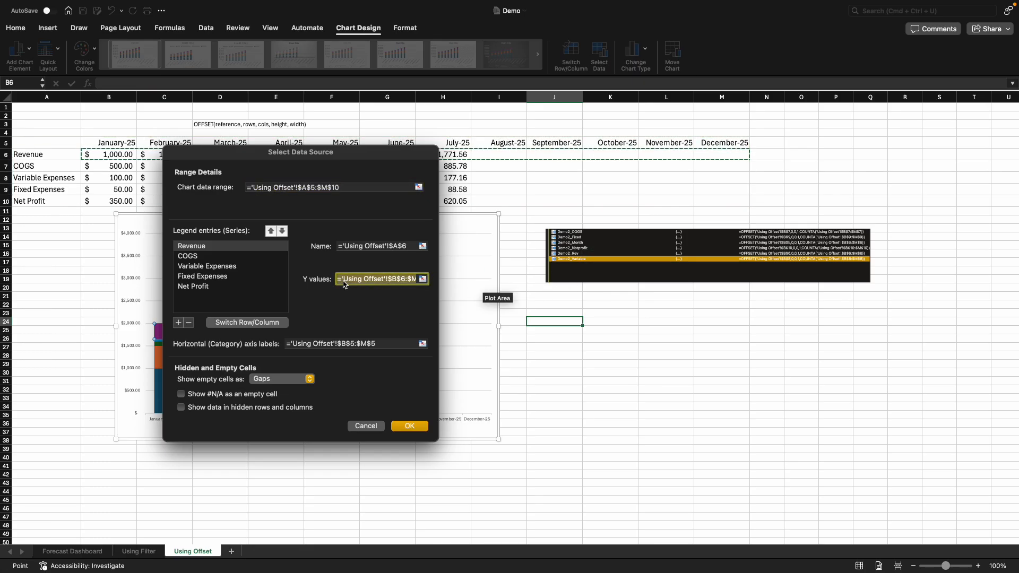
{"action": "key", "text": "BackSpace"}
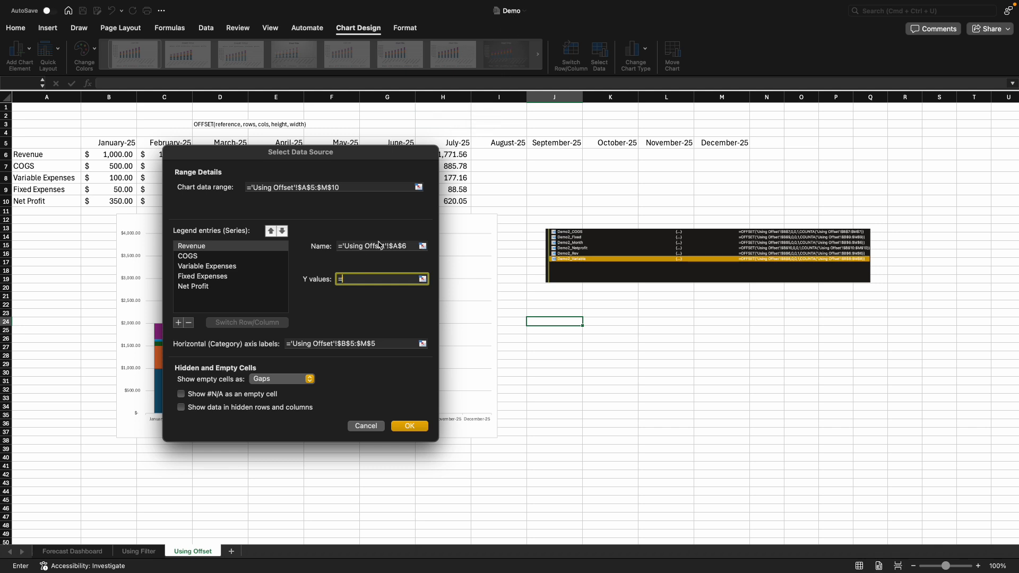
{"action": "type", "text": "Demo.xlsx!"}
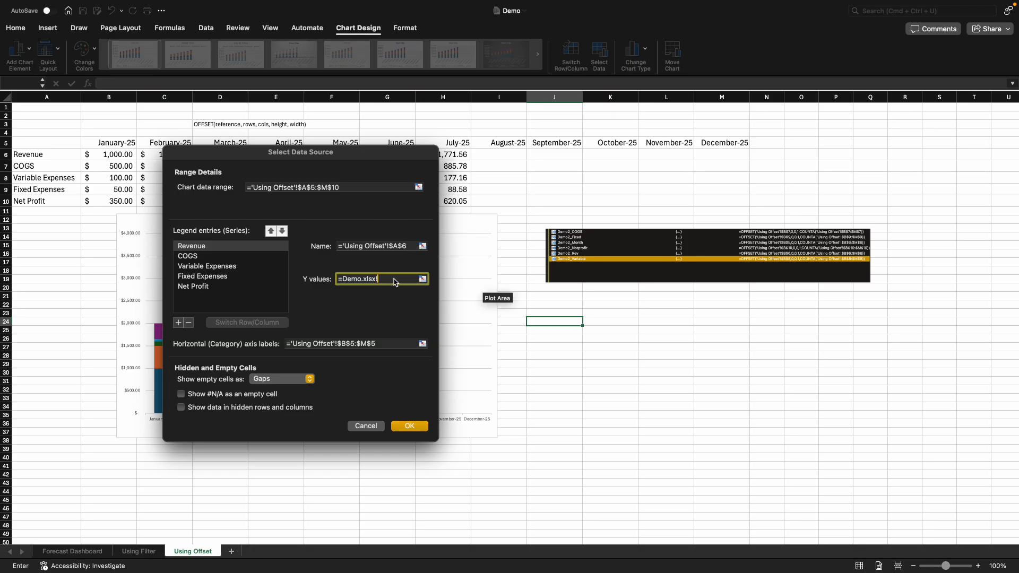
{"action": "type", "text": "Demo2_Rev"}
- Set the chart's horizontal axis labels to =Demo.xlsx!Demo2_Month
{"action": "left_click", "coordinate": [382, 346]}
{"action": "left_click_drag", "start_coordinate": [383, 346], "coordinate": [289, 346]}
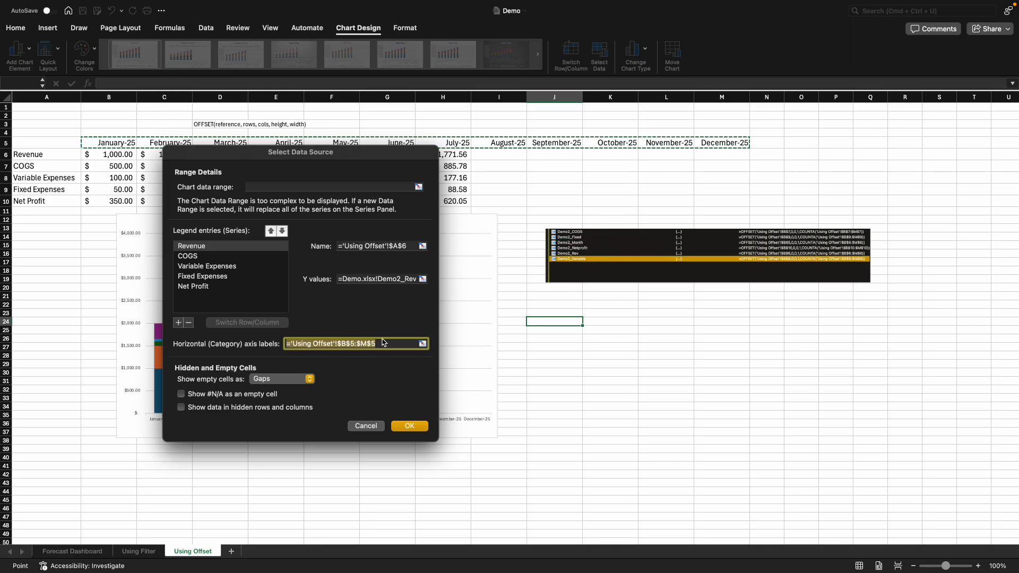
{"action": "type", "text": "="}
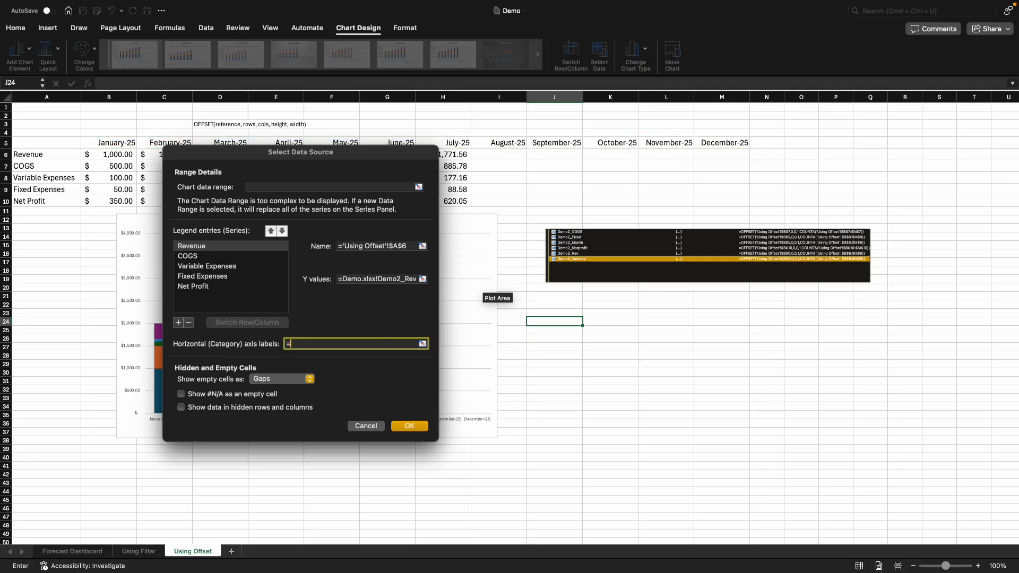
{"action": "type", "text": "em"}
{"action": "type", "text": "o.xlsx!Demo2_mo"}
{"action": "key", "text": "BackSpace"}
{"action": "key", "text": "BackSpace"}
{"action": "key", "text": "BackSpace"}
{"action": "key", "text": "BackSpace"}
{"action": "type", "text": "Mot"}
- Compare the references of the Revenue and COGS series, and copy Revenue's Y values reference
{"action": "left_click", "coordinate": [195, 258]}
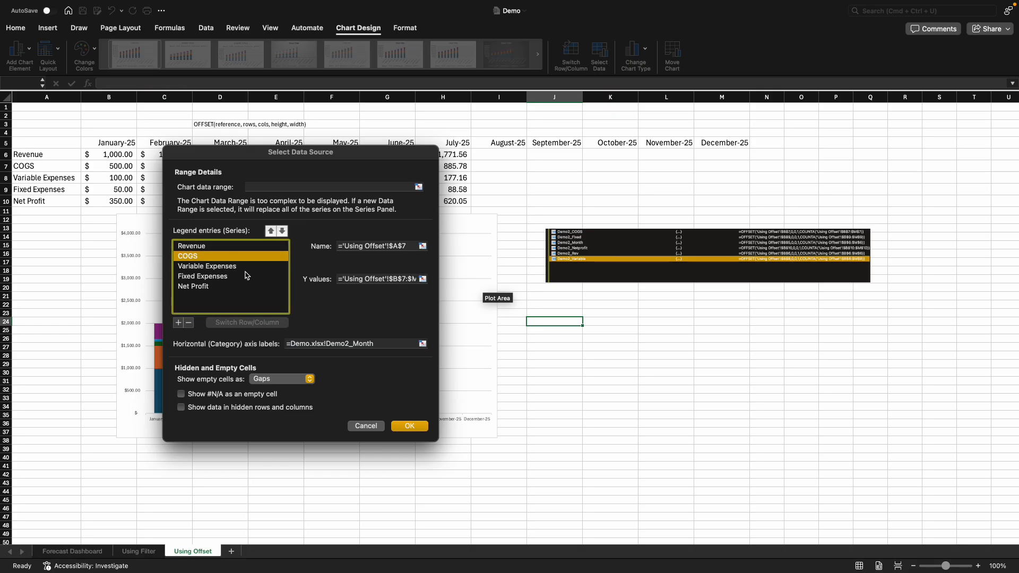
{"action": "left_click", "coordinate": [212, 248]}
{"action": "left_click", "coordinate": [207, 258]}
{"action": "left_click", "coordinate": [209, 247]}
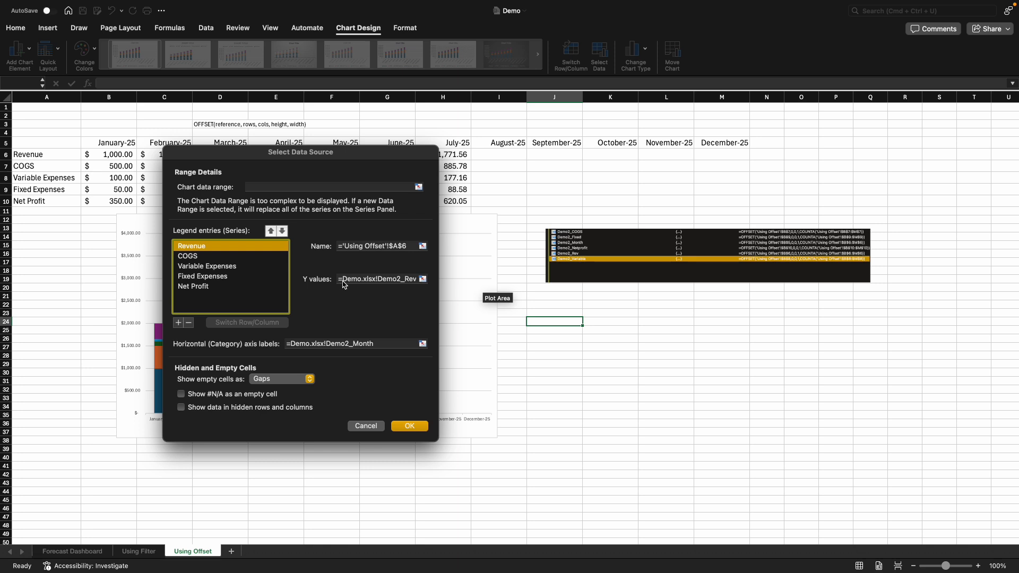
{"action": "left_click", "coordinate": [375, 281]}
{"action": "key", "text": "super+c"}
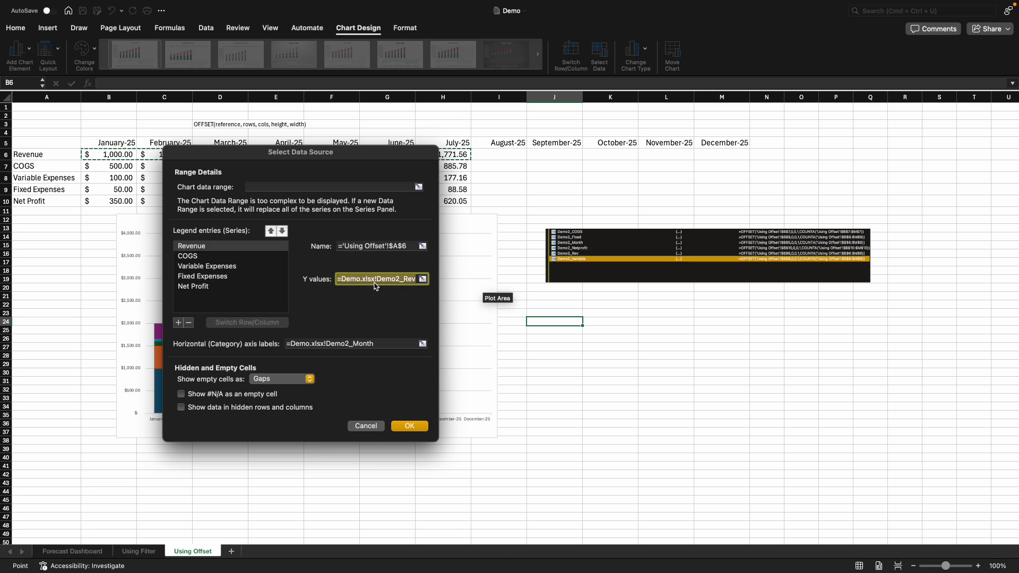
- Paste the copied reference as the COGS series' Y values and change it to =Demo.xlsx!Demo2_COGS
{"action": "left_click", "coordinate": [188, 257]}
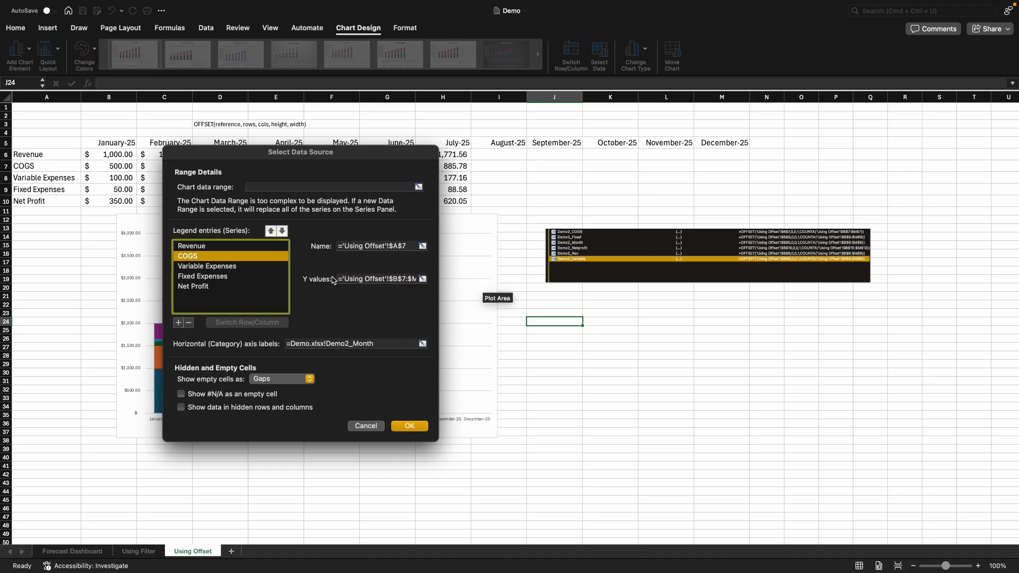
{"action": "left_click", "coordinate": [351, 284]}
{"action": "key", "text": "super+v"}
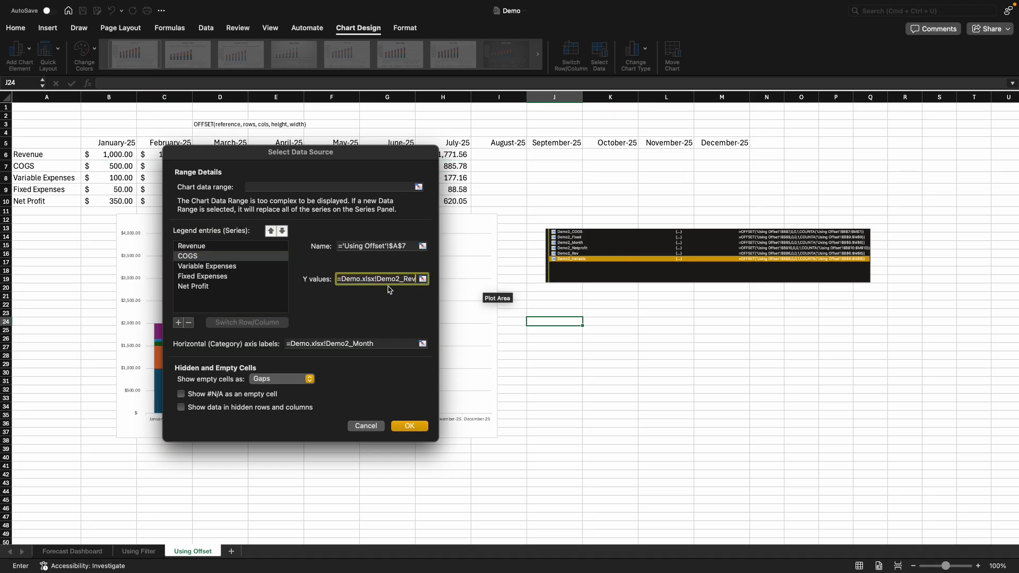
{"action": "key", "text": "BackSpace"}
{"action": "key", "text": "BackSpace"}
{"action": "key", "text": "BackSpace"}
{"action": "type", "text": "COGS"}
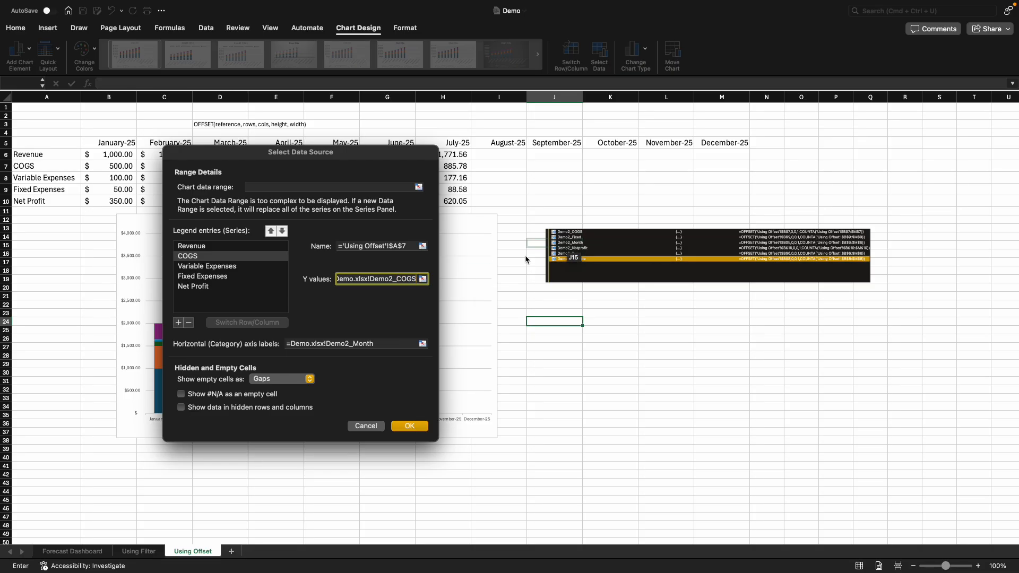
- Paste the copied reference as the Variable Expenses series' Y values and change it to =Demo.xlsx!Demo2_Variable
{"action": "left_click", "coordinate": [203, 267]}
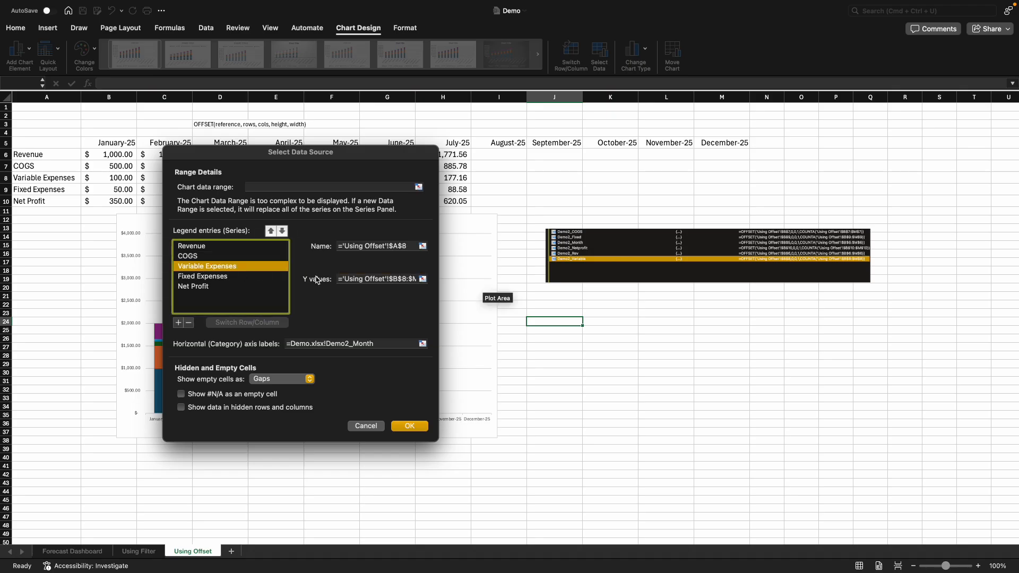
{"action": "left_click", "coordinate": [353, 283]}
{"action": "triple_click", "coordinate": [353, 283]}
{"action": "type", "text": "=Demo.xlsx!Demo2_Rev"}
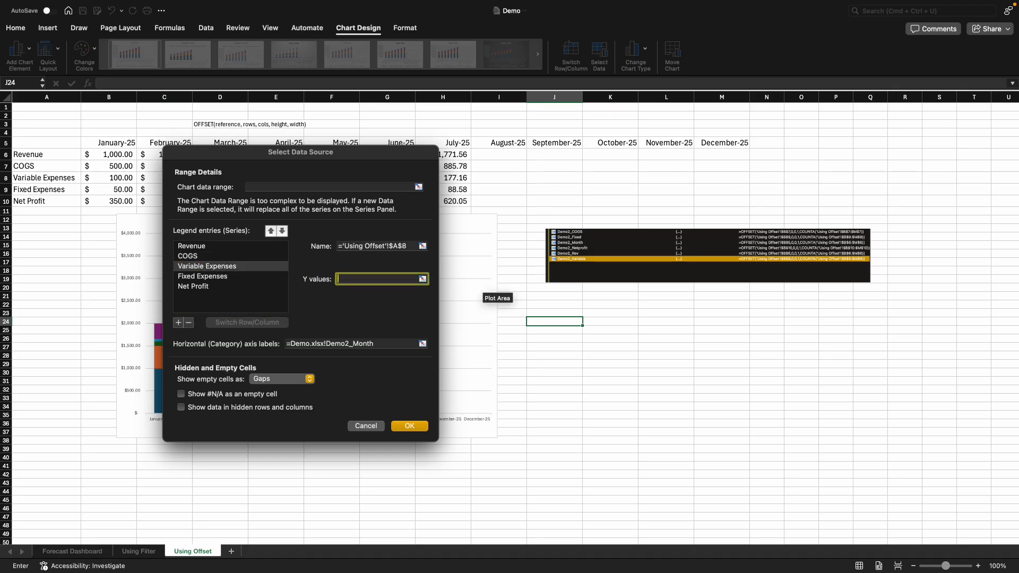
{"action": "key", "text": "BackSpace"}
{"action": "key", "text": "BackSpace"}
{"action": "type", "text": "Varible"}
{"action": "left_click", "coordinate": [406, 281]}
- Replace the Fixed Expenses series' Y values with =Demo.xlsx!Demo2_Fixed
{"action": "left_click", "coordinate": [204, 277]}
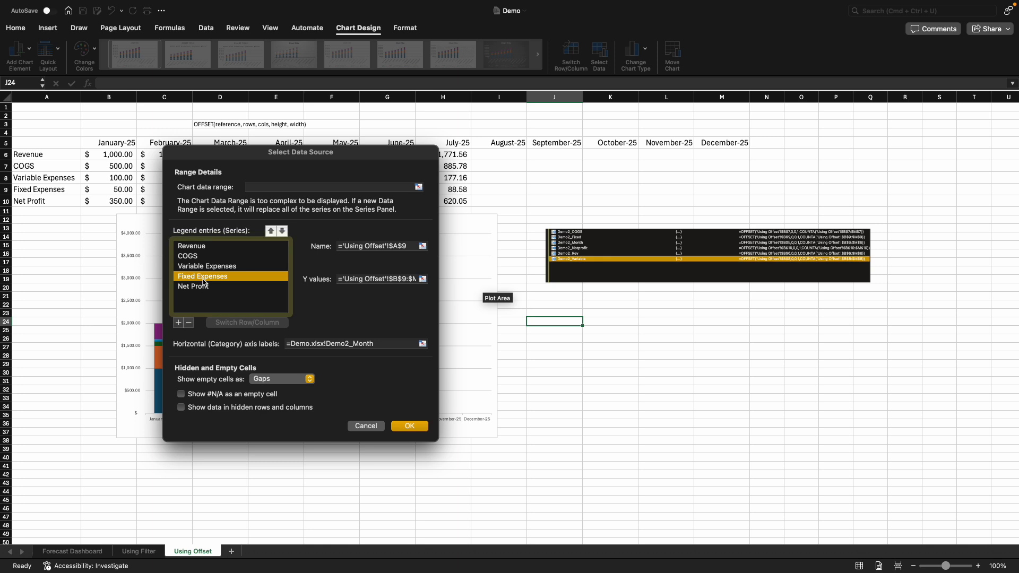
{"action": "left_click", "coordinate": [365, 281]}
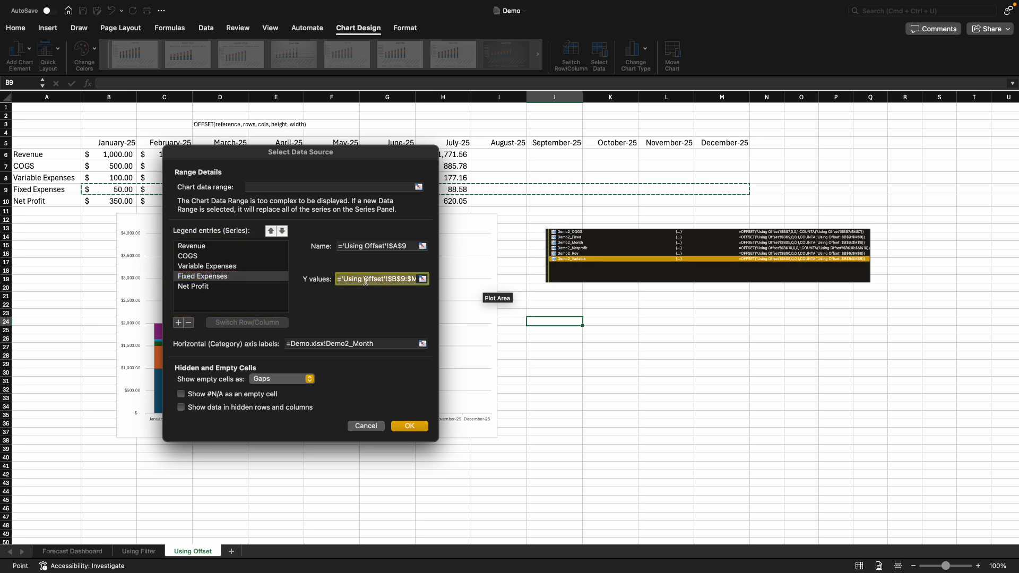
{"action": "key", "text": "BackSpace"}
{"action": "type", "text": "=Demo.xlsx!Demo2_Re"}
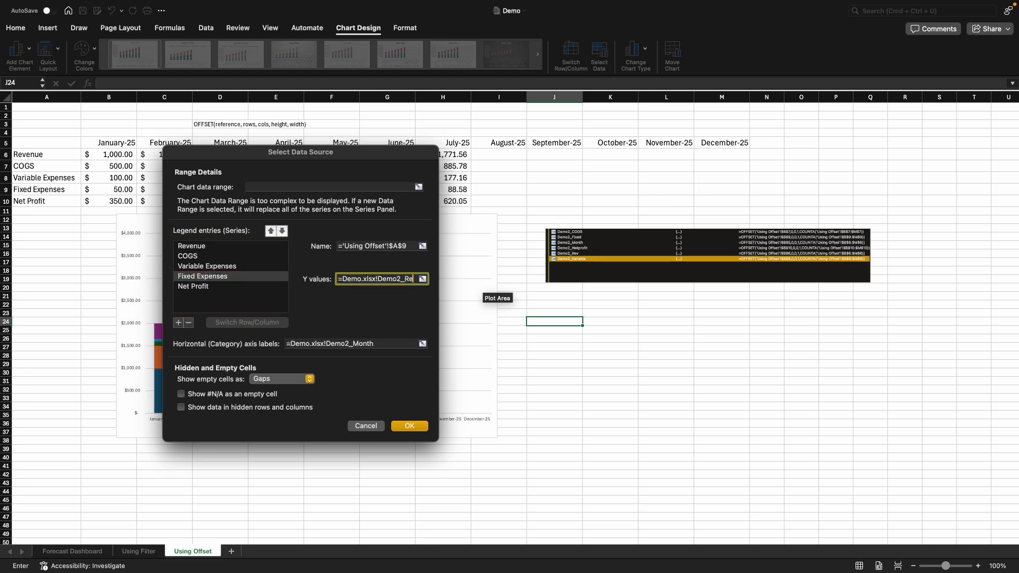
{"action": "type", "text": "xed"}
- Set the Net Profit series' Y values to =Demo.xlsx!Demo2_Netprofit and apply the chart's new data source
{"action": "left_click", "coordinate": [203, 286]}
{"action": "left_click", "coordinate": [348, 284]}
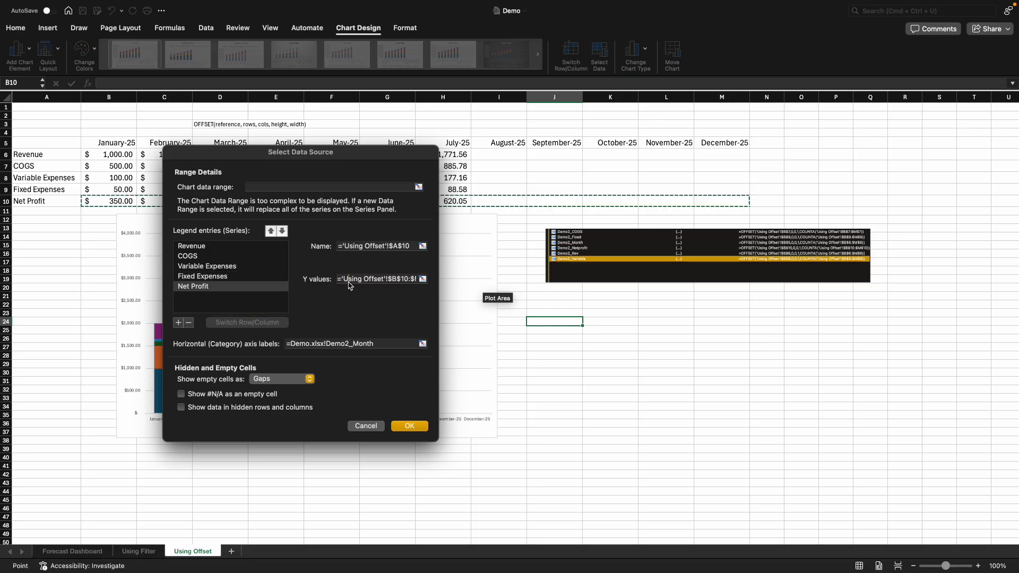
{"action": "left_click", "coordinate": [348, 282]}
{"action": "key", "text": "super+a"}
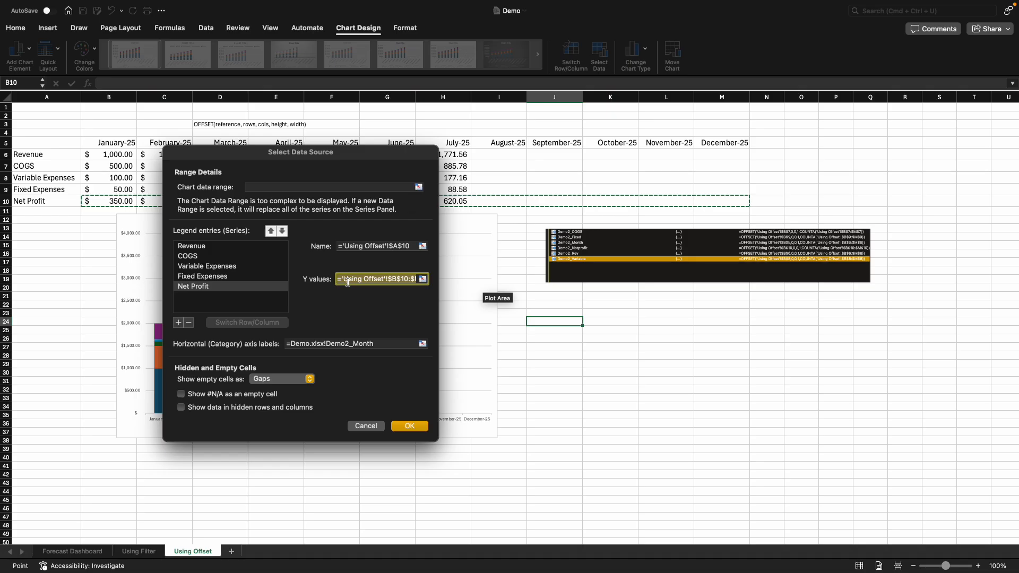
{"action": "key", "text": "super+v"}
{"action": "key", "text": "BackSpace"}
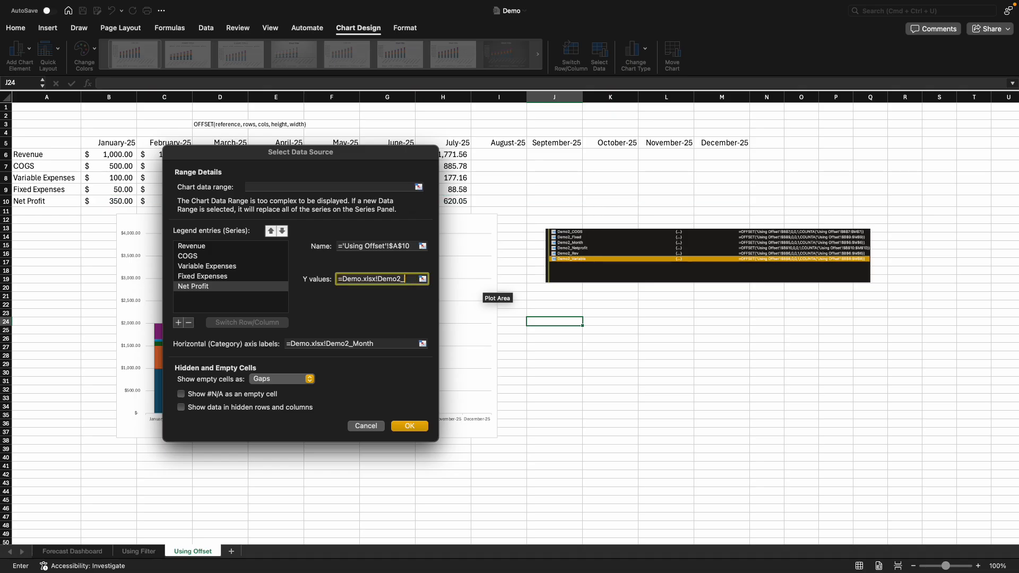
{"action": "type", "text": "tProfit"}
{"action": "key", "text": "BackSpace"}
{"action": "key", "text": "BackSpace"}
{"action": "key", "text": "BackSpace"}
{"action": "key", "text": "BackSpace"}
{"action": "key", "text": "BackSpace"}
{"action": "key", "text": "BackSpace"}
{"action": "type", "text": "profit"}
{"action": "left_click", "coordinate": [419, 426]}
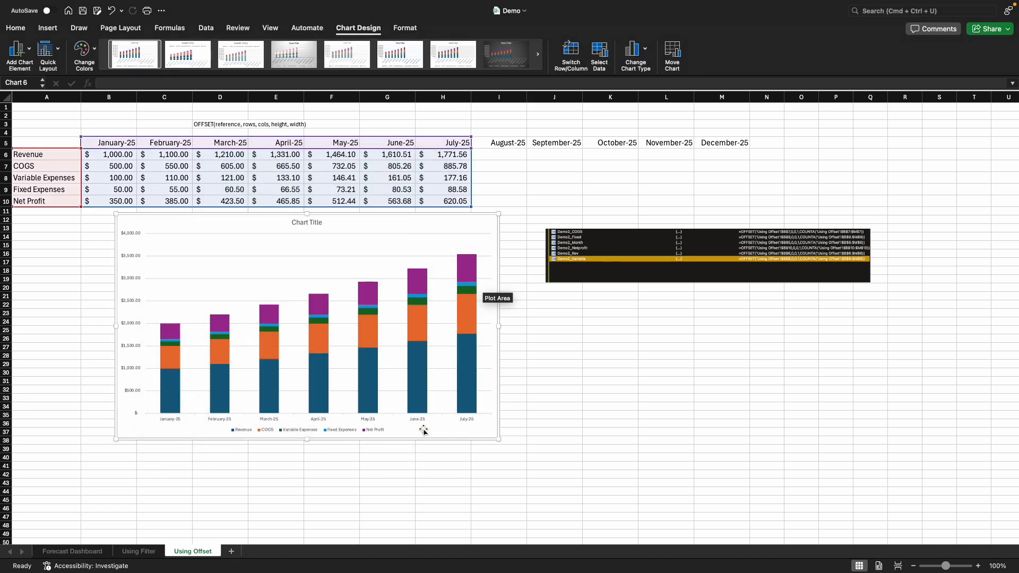
- Move the chart to start at column B below the table and widen it to almost the end of column I
{"action": "left_click", "coordinate": [547, 435]}
{"action": "left_click", "coordinate": [468, 220]}
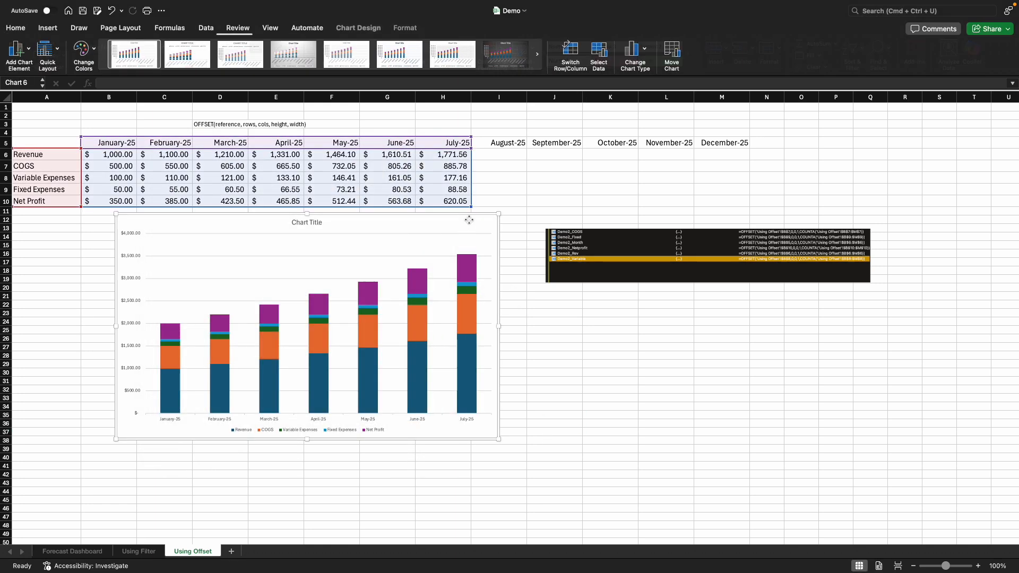
{"action": "left_click_drag", "start_coordinate": [469, 220], "coordinate": [435, 228]}
{"action": "left_click_drag", "start_coordinate": [465, 334], "coordinate": [520, 335]}
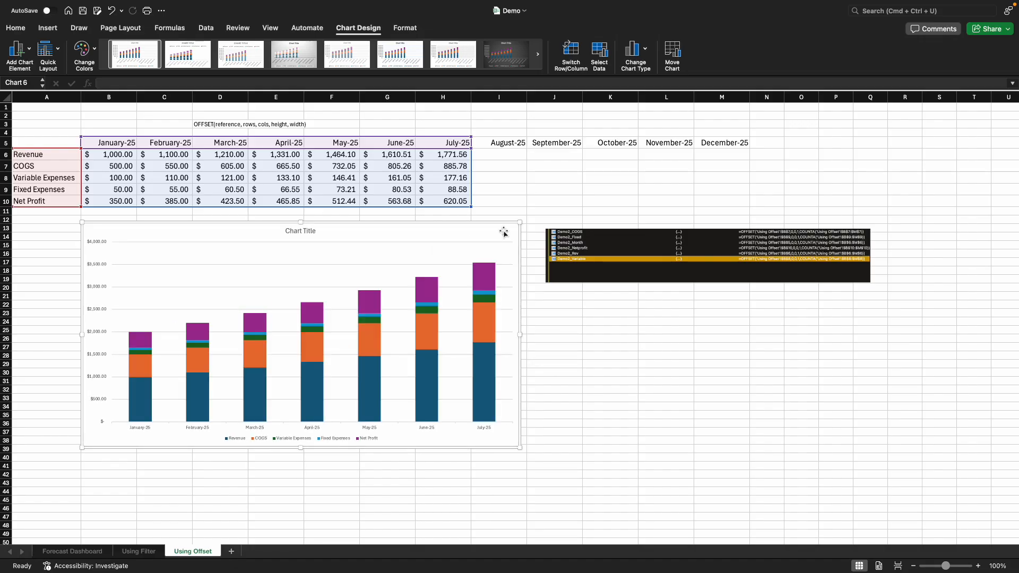
- Fill the July figures across to December, and clear the April to December values in E6:M10
{"action": "left_click", "coordinate": [484, 183]}
{"action": "left_click_drag", "start_coordinate": [468, 157], "coordinate": [732, 211]}
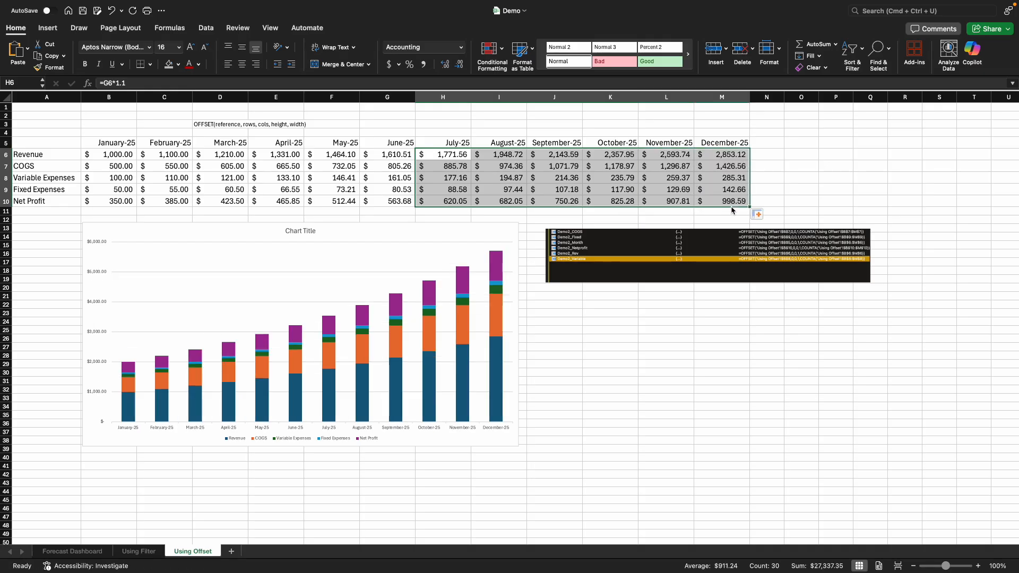
{"action": "left_click_drag", "start_coordinate": [275, 157], "coordinate": [725, 202]}
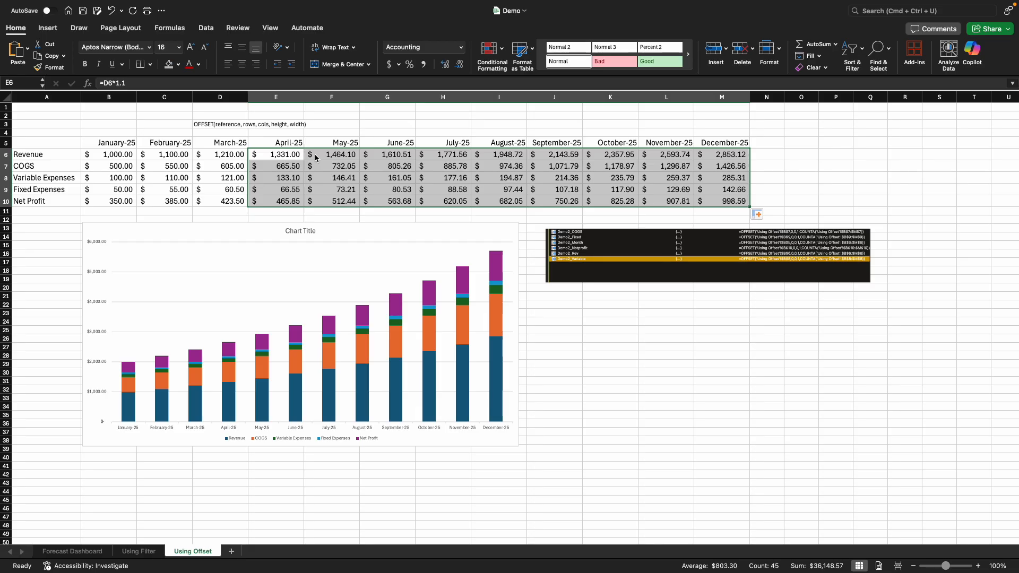
{"action": "key", "text": "Delete"}
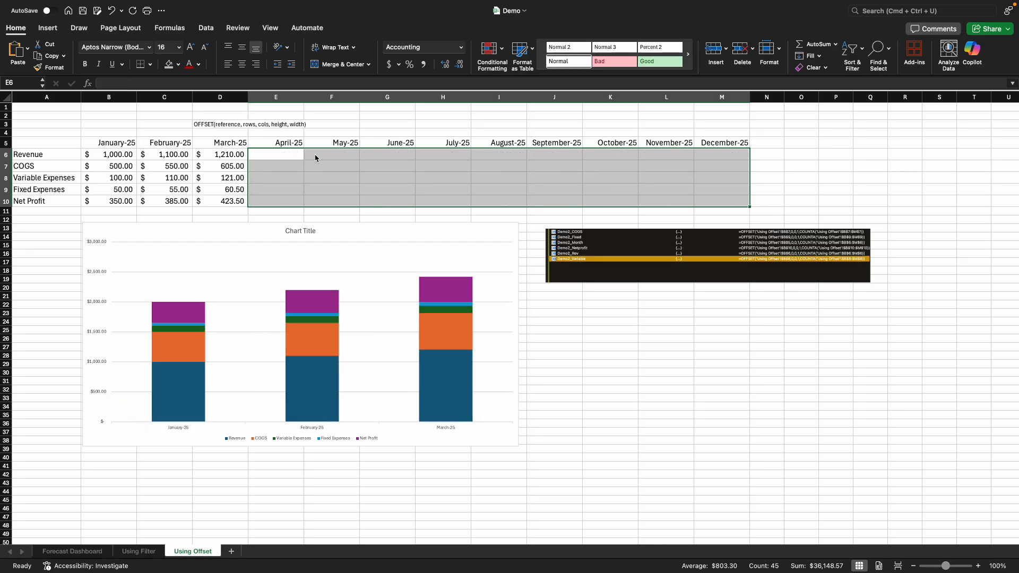
{"action": "left_click", "coordinate": [575, 330]}
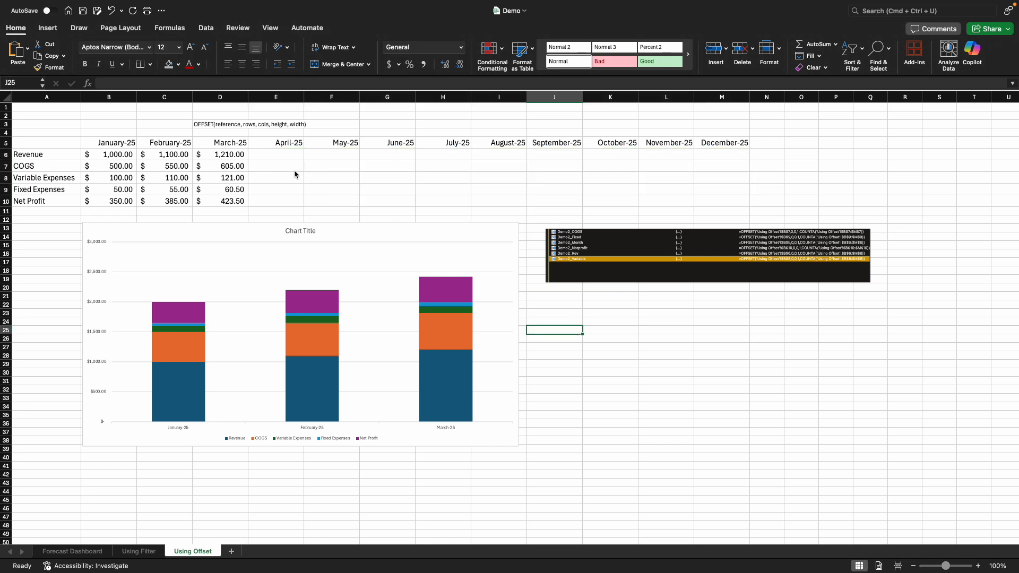
- Compare the Using Offset sheet with the FILTER output range and chart on the Using Filter sheet
{"action": "left_click_drag", "start_coordinate": [284, 154], "coordinate": [286, 201]}
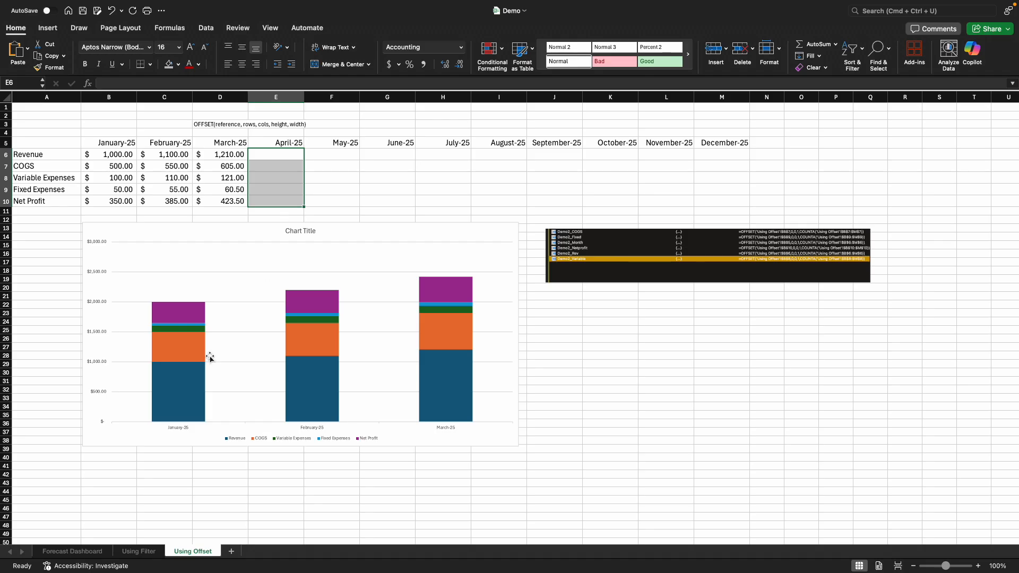
{"action": "left_click", "coordinate": [139, 551]}
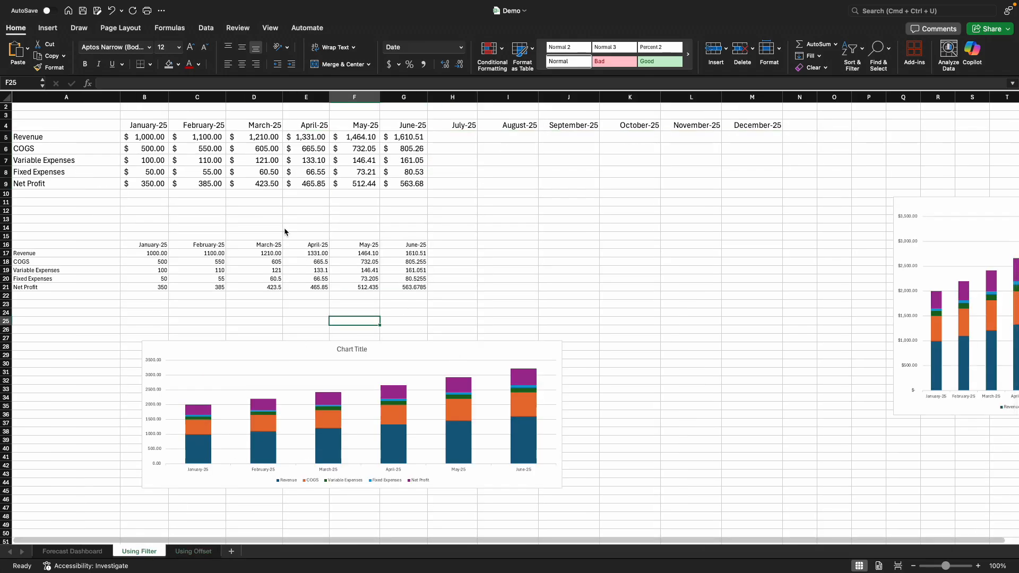
{"action": "left_click", "coordinate": [181, 552]}
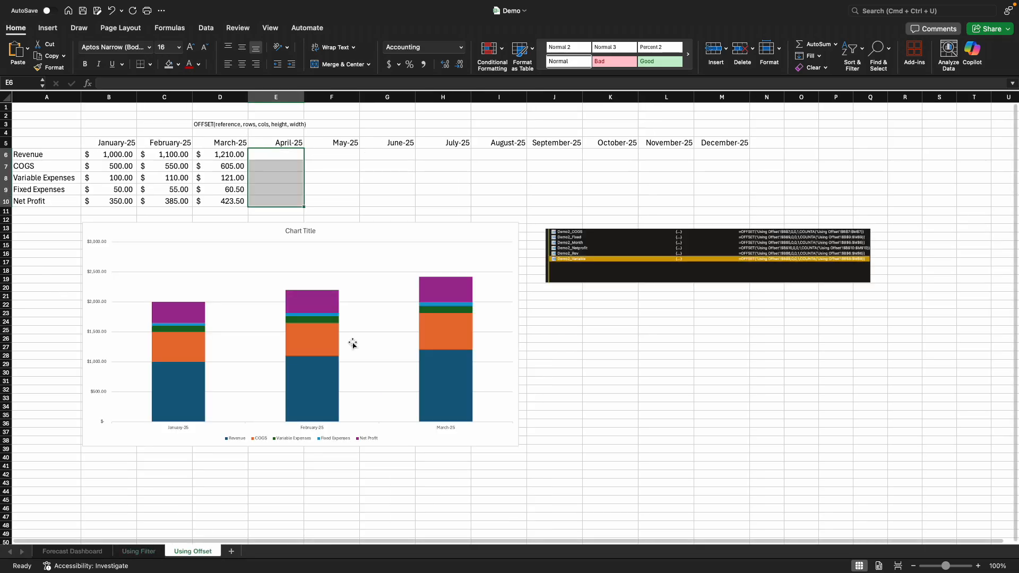
{"action": "left_click", "coordinate": [139, 553]}
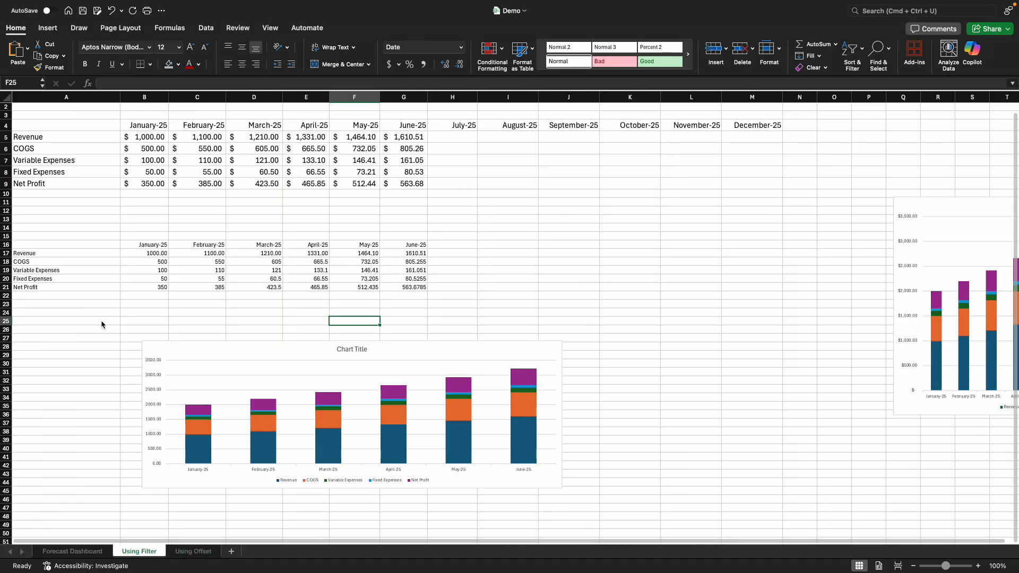
{"action": "left_click", "coordinate": [295, 254]}
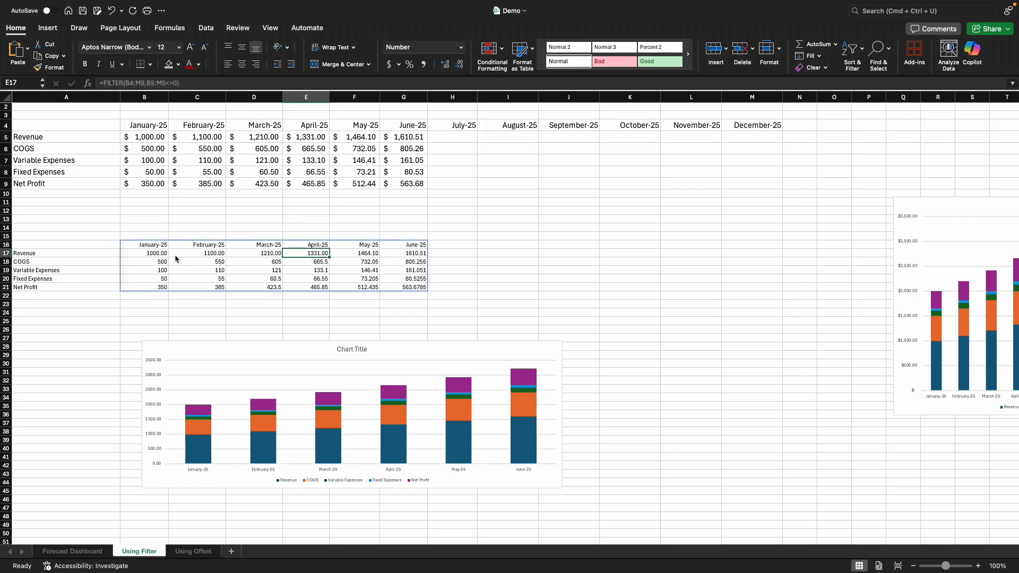
{"action": "left_click", "coordinate": [197, 321]}
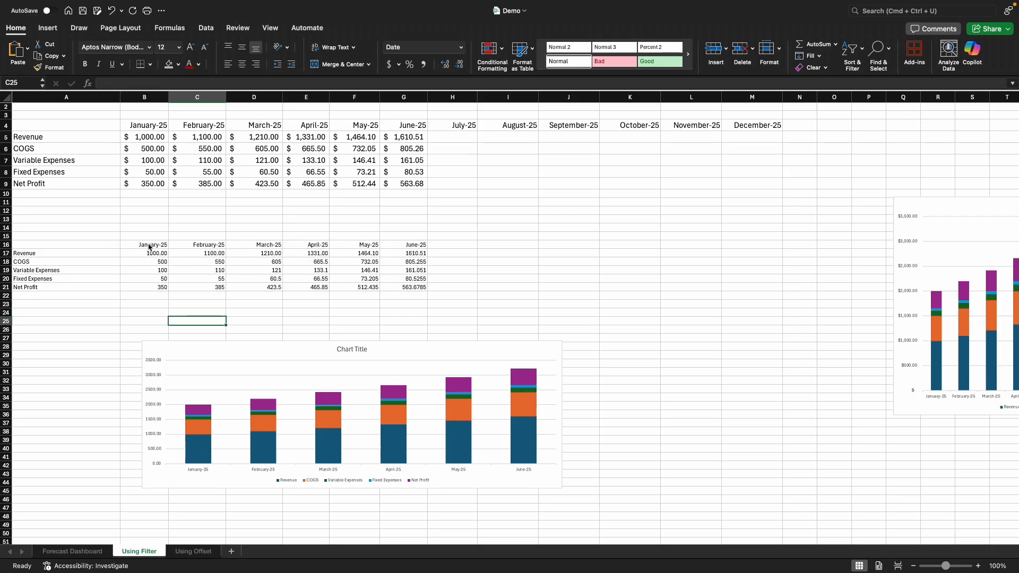
{"action": "left_click_drag", "start_coordinate": [149, 247], "coordinate": [471, 288]}
{"action": "left_click", "coordinate": [425, 325]}
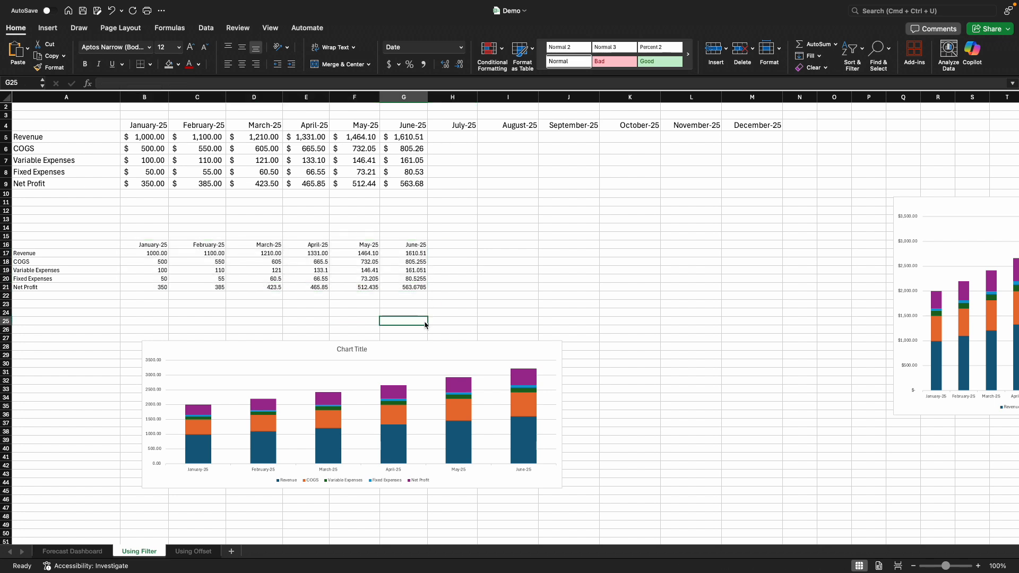
- Switch to the Google Sheets spreadsheet and examine the FILTER formula in B17, its output table and the charts
{"action": "mouse_move", "coordinate": [366, 570]}
{"action": "left_click", "coordinate": [192, 547]}
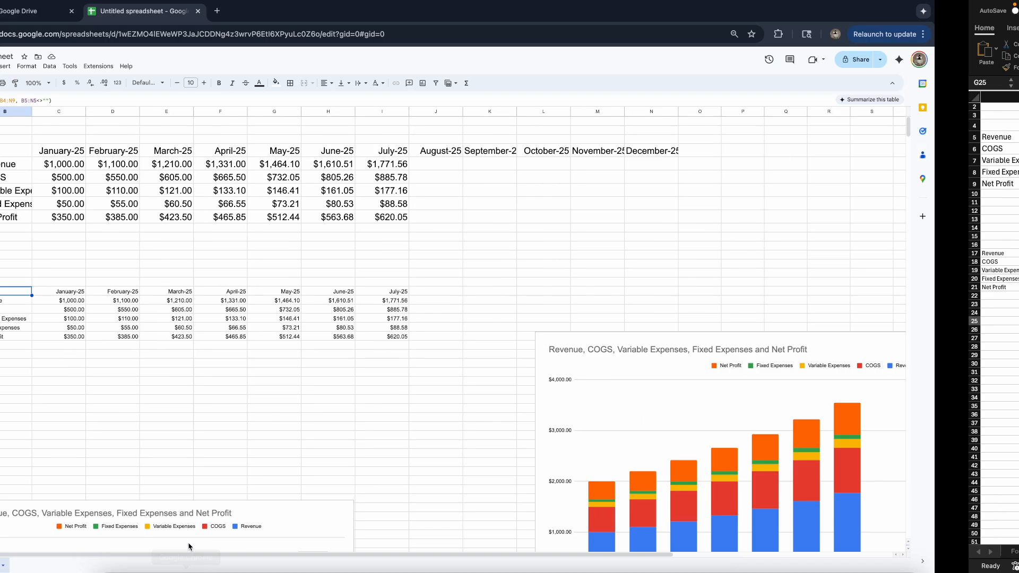
{"action": "left_click", "coordinate": [322, 355]}
{"action": "scroll", "coordinate": [313, 365], "scroll_direction": "down", "scroll_amount": 5}
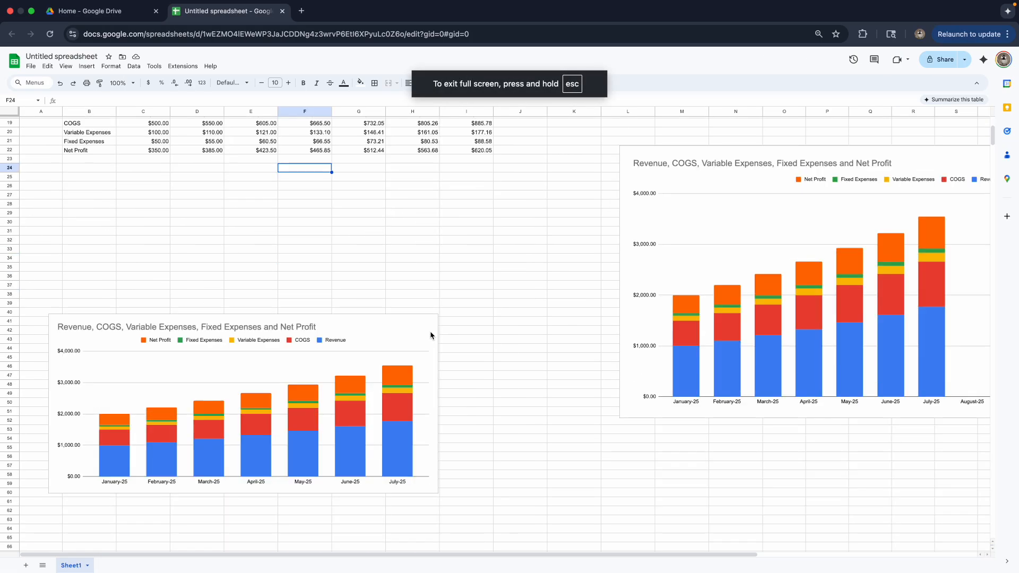
{"action": "scroll", "coordinate": [438, 345], "scroll_direction": "up", "scroll_amount": 5}
{"action": "left_click", "coordinate": [165, 278]}
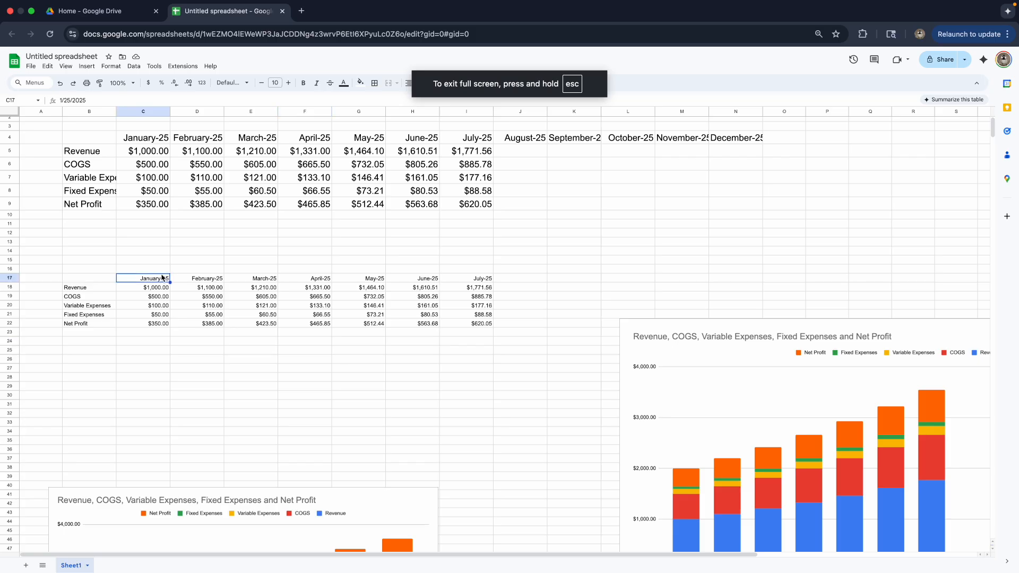
{"action": "left_click", "coordinate": [106, 278]}
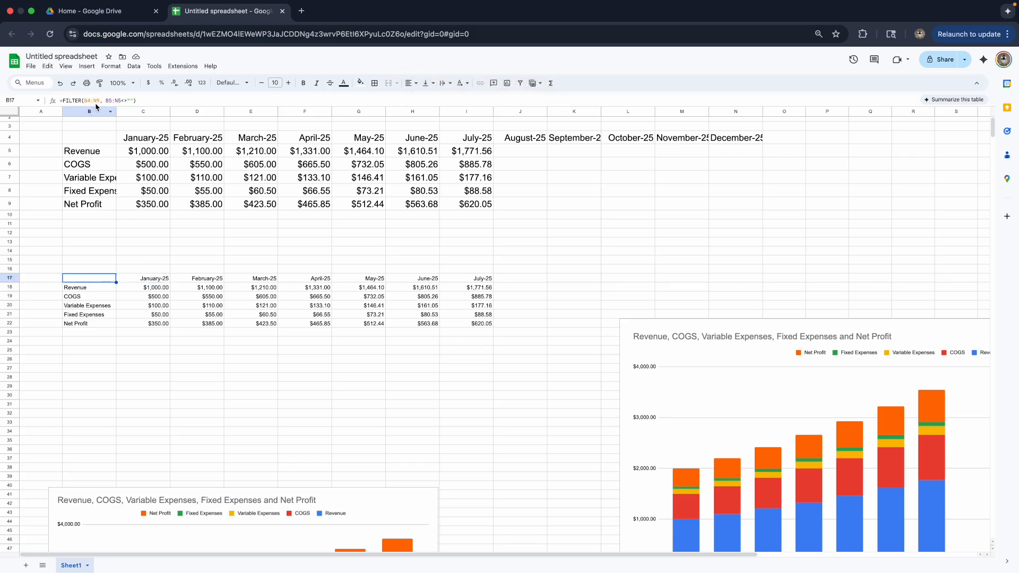
{"action": "scroll", "coordinate": [176, 228], "scroll_direction": "down", "scroll_amount": 3}
{"action": "left_click_drag", "start_coordinate": [99, 200], "coordinate": [614, 249]}
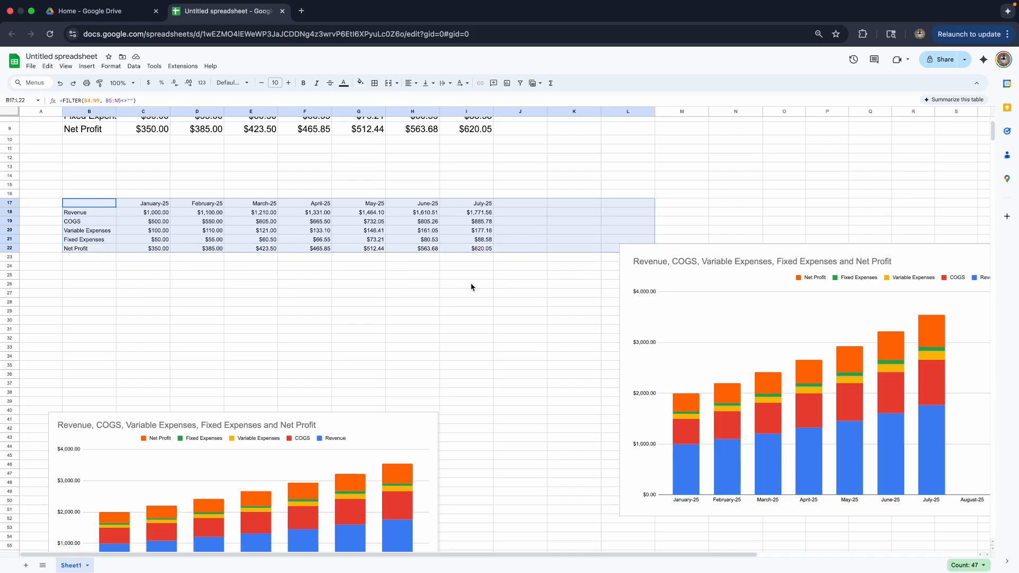
- Move the chart based on the filtered data up to sit directly beneath the FILTER output table
{"action": "scroll", "coordinate": [401, 416], "scroll_direction": "down", "scroll_amount": 5}
{"action": "left_click", "coordinate": [337, 265]}
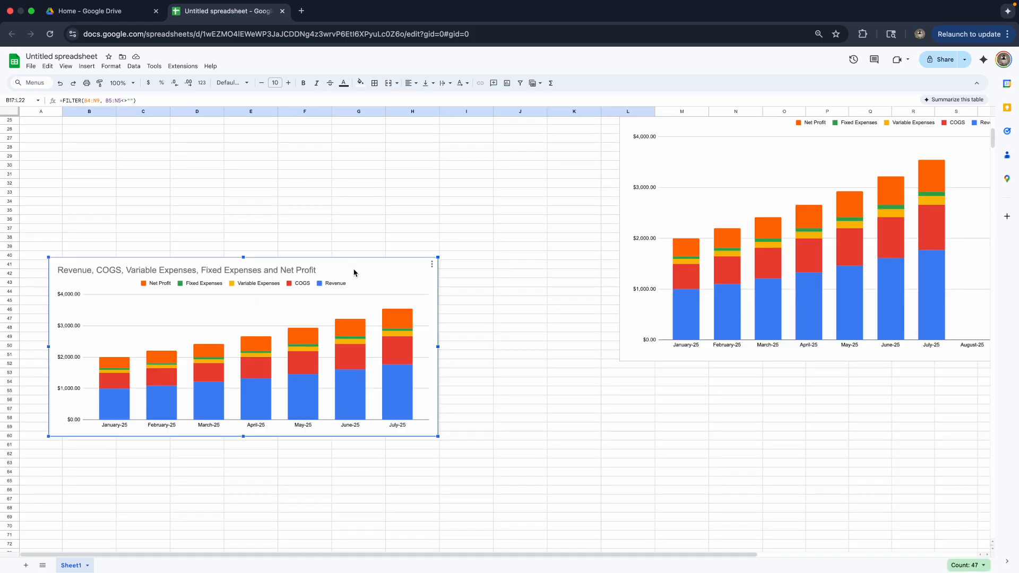
{"action": "left_click_drag", "start_coordinate": [393, 261], "coordinate": [428, 143]}
{"action": "scroll", "coordinate": [505, 347], "scroll_direction": "up", "scroll_amount": 6}
{"action": "scroll", "coordinate": [505, 347], "scroll_direction": "up", "scroll_amount": 2}
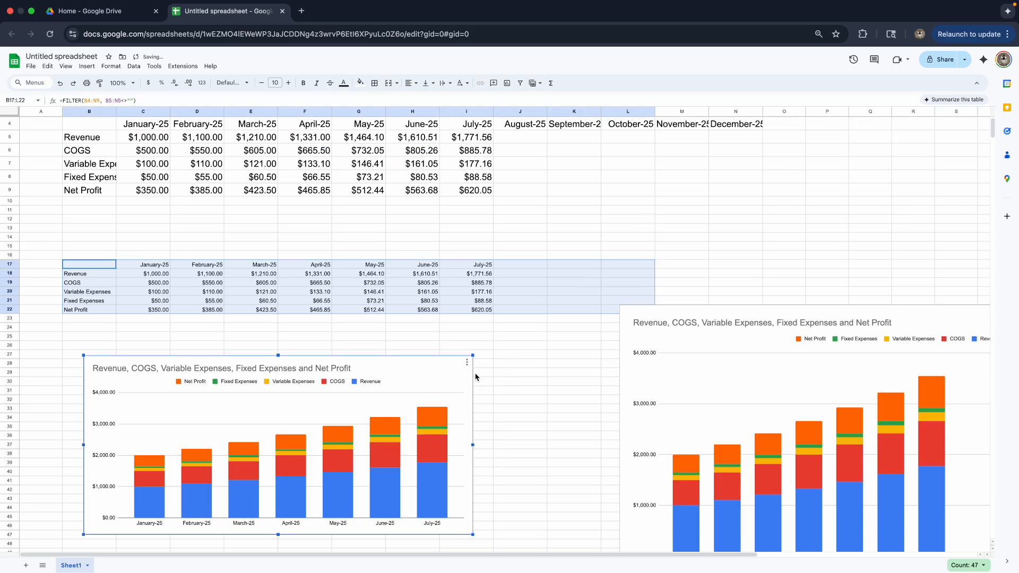
{"action": "left_click", "coordinate": [503, 383]}
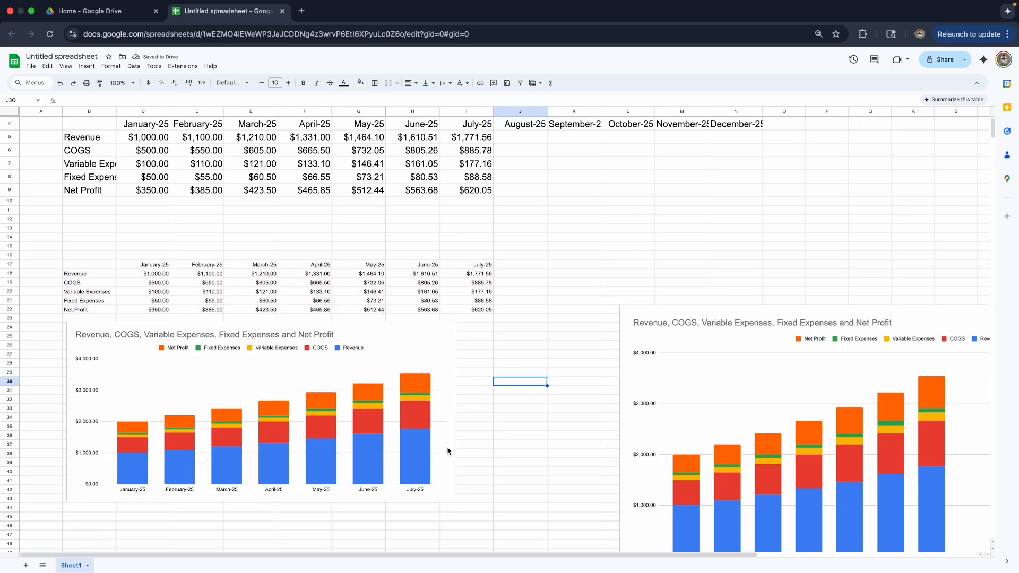
{"action": "scroll", "coordinate": [448, 451], "scroll_direction": "up", "scroll_amount": 1}
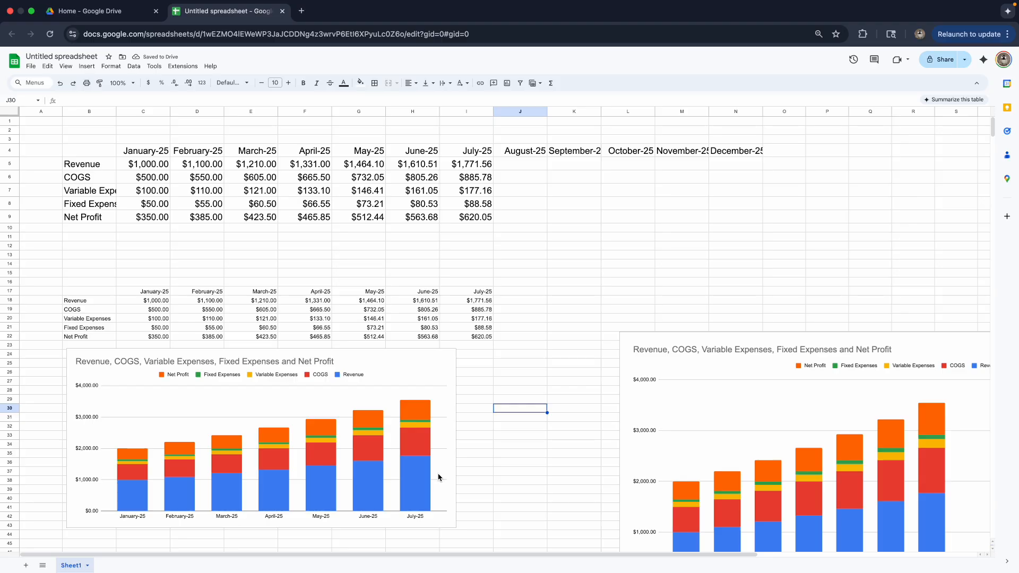